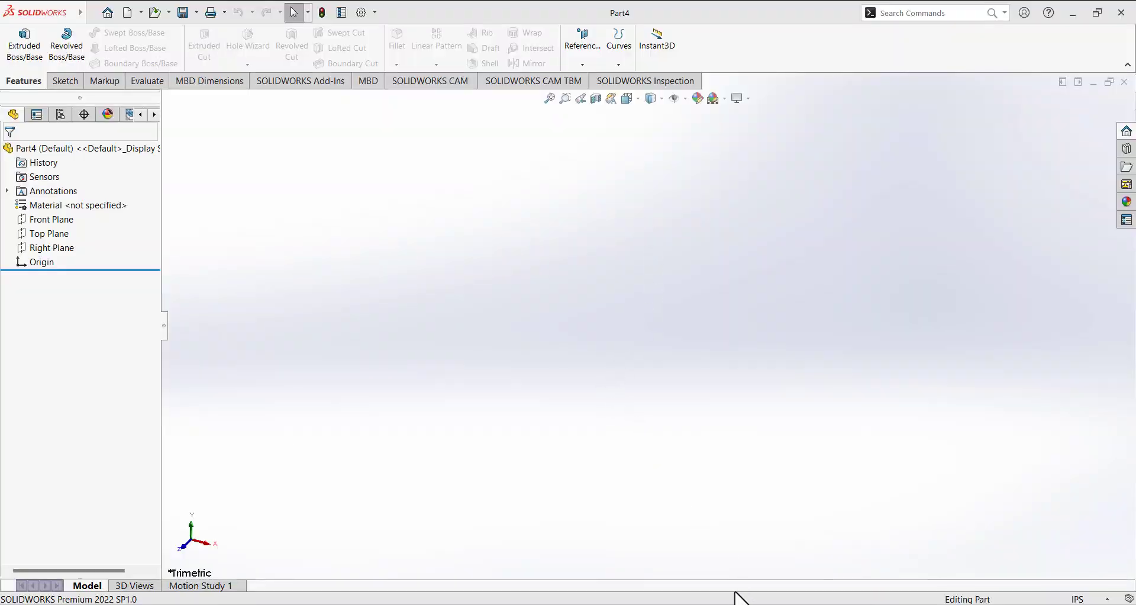
# Examine the exercise drawing in Paint, marking the Ø4.000 and 1.000 dimensions of the figure-eight profile, and return to SOLIDWORKS
pyautogui.hotkey('alt', 'Tab')
pyautogui.scroll(-3, 299, 331)
pyautogui.scroll(3, 303, 320)
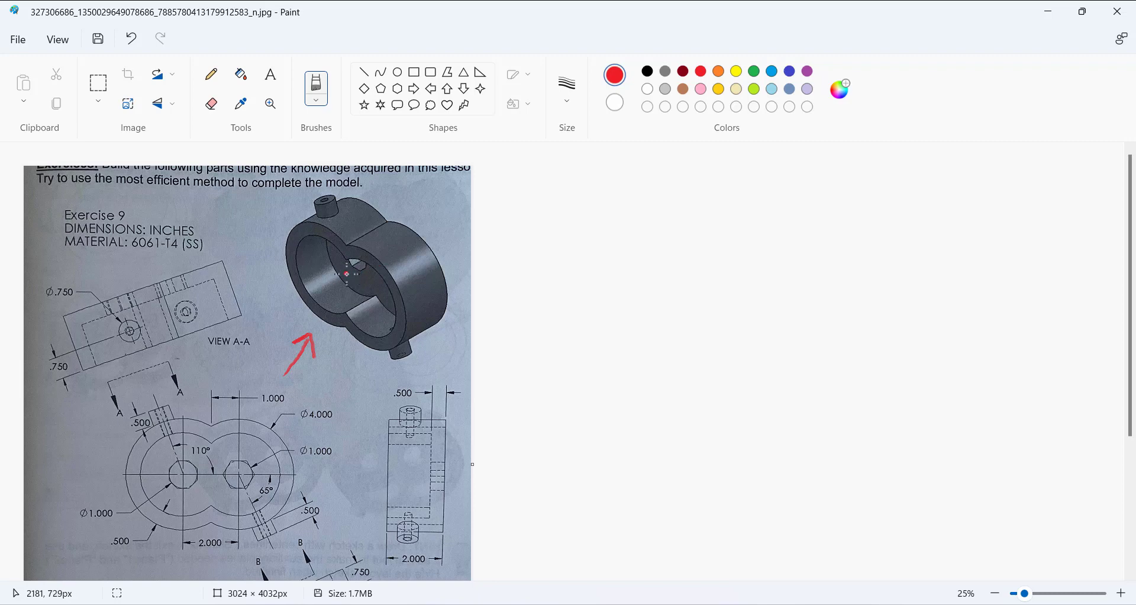
pyautogui.scroll(-2, 336, 375)
pyautogui.scroll(2, 345, 317)
pyautogui.scroll(-2, 278, 414)
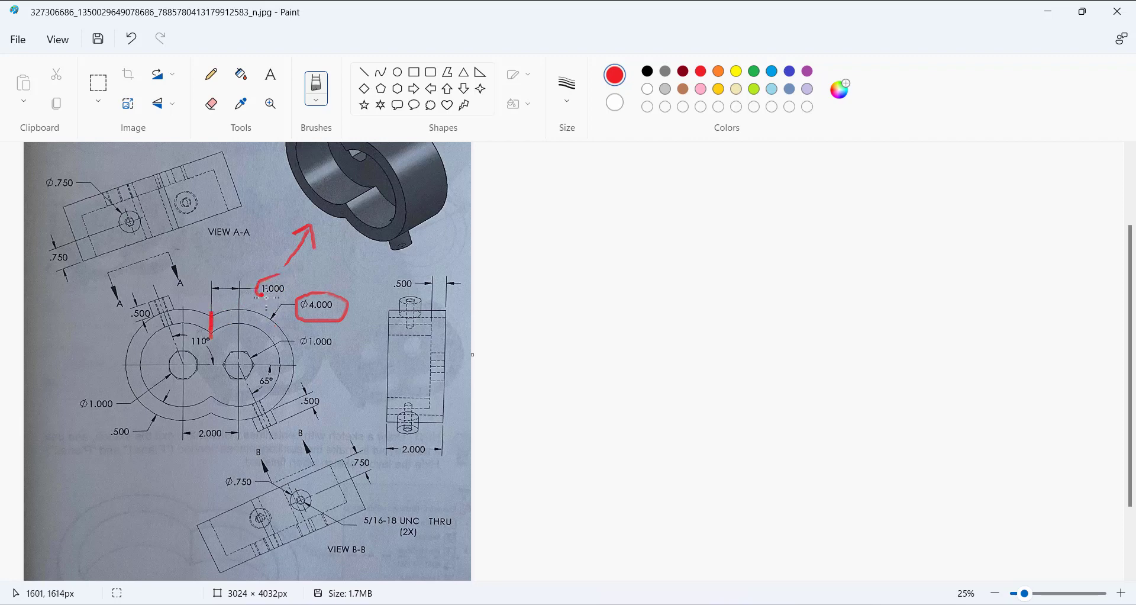
pyautogui.click(468, 317)
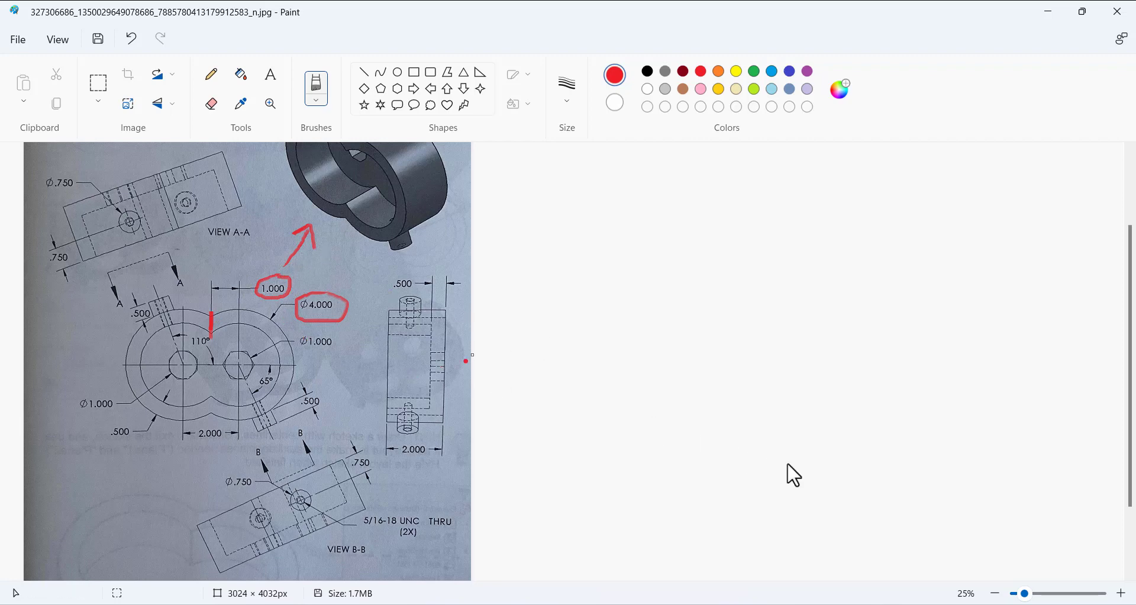
pyautogui.hotkey('alt', 'Tab')
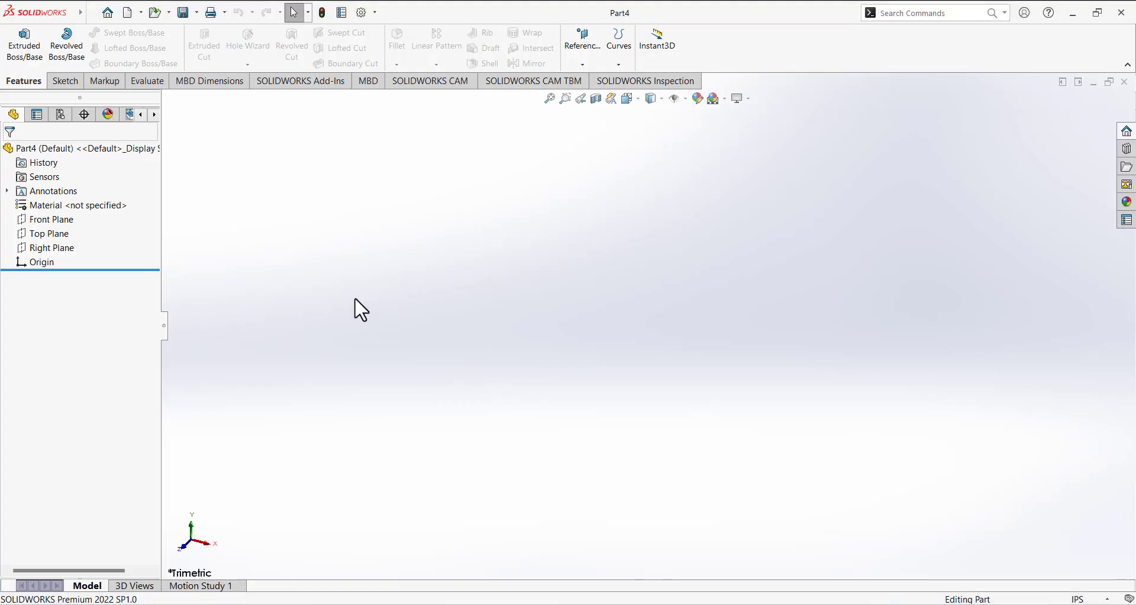
# Check the part's unit system against the Paint drawing, mark its INCHES note, and return to SOLIDWORKS
pyautogui.click(1074, 598)
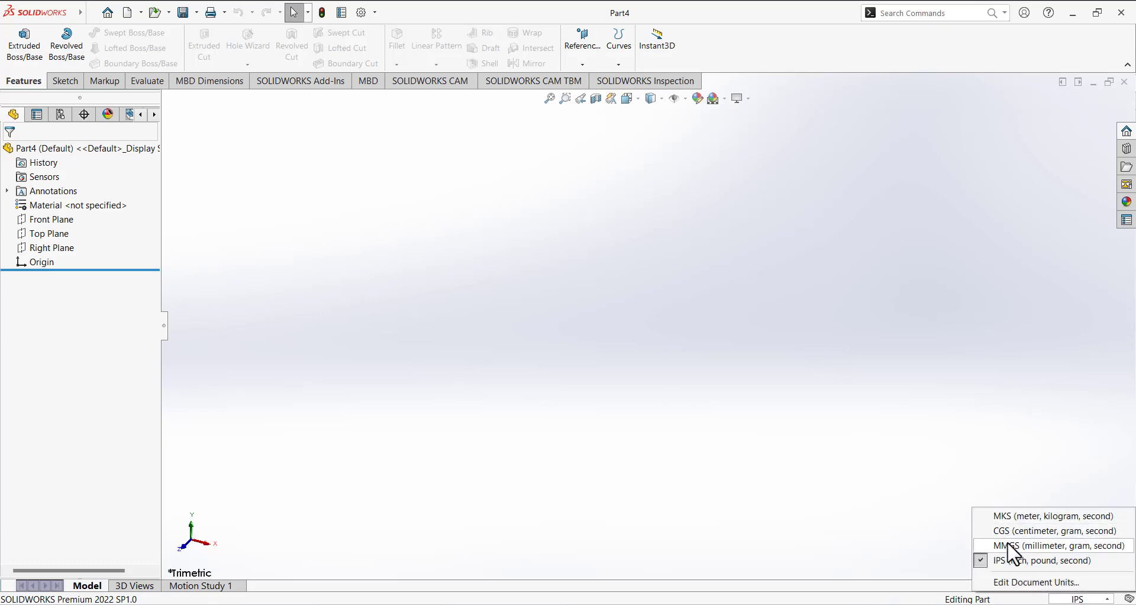
pyautogui.press('Escape')
pyautogui.hotkey('alt', 'Tab')
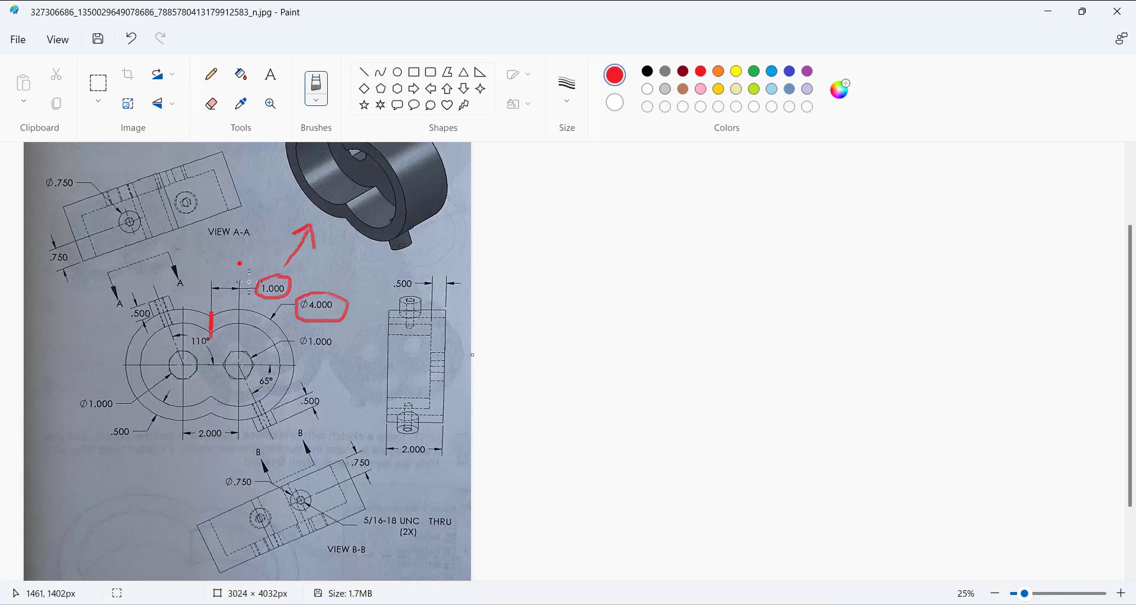
pyautogui.scroll(3, 225, 253)
pyautogui.moveTo(154, 222); pyautogui.dragTo(196, 227)
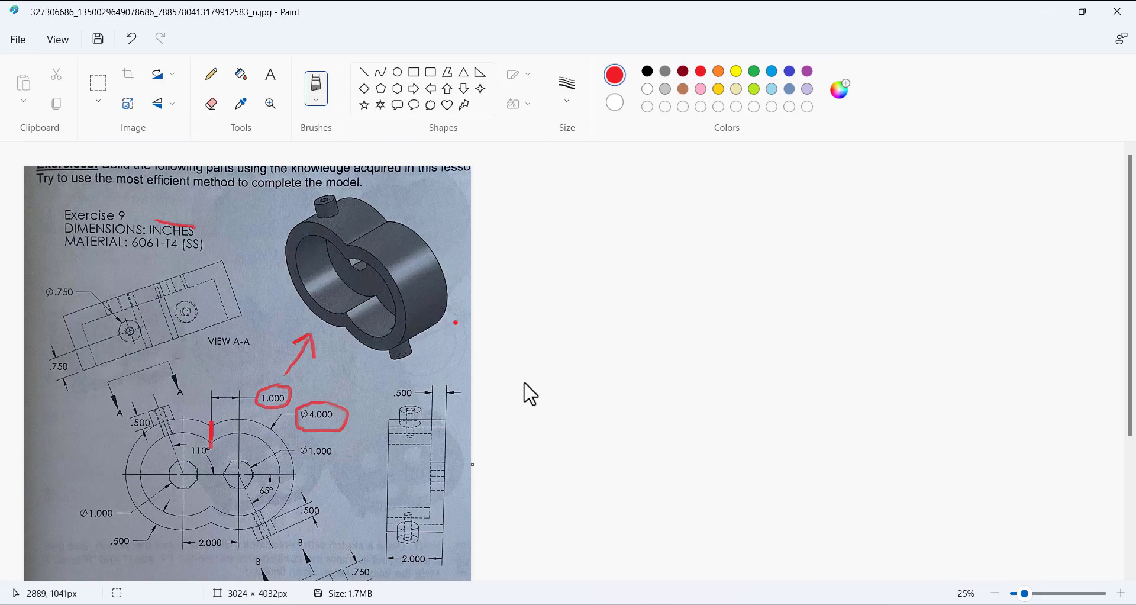
pyautogui.hotkey('alt', 'Tab')
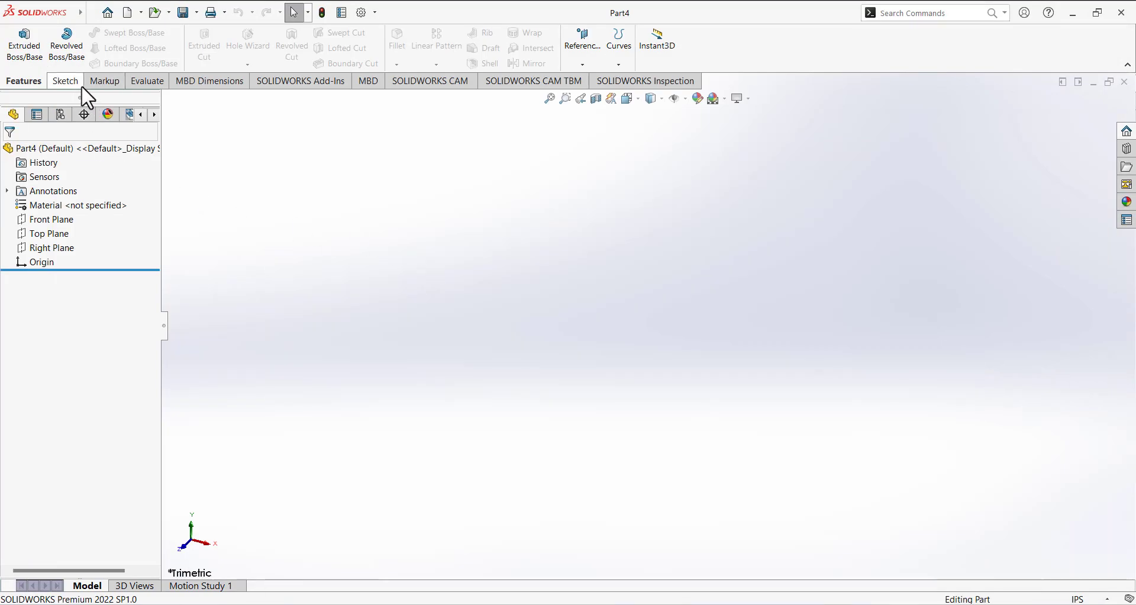
# Start a new sketch on the Front Plane
pyautogui.click(70, 83)
pyautogui.click(22, 53)
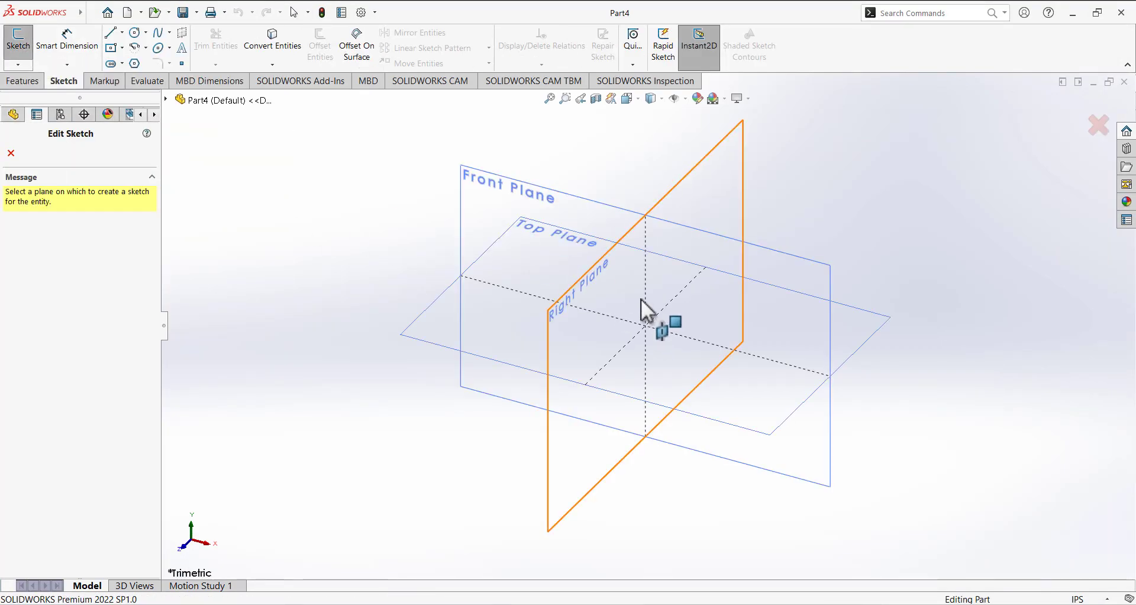
pyautogui.click(478, 187)
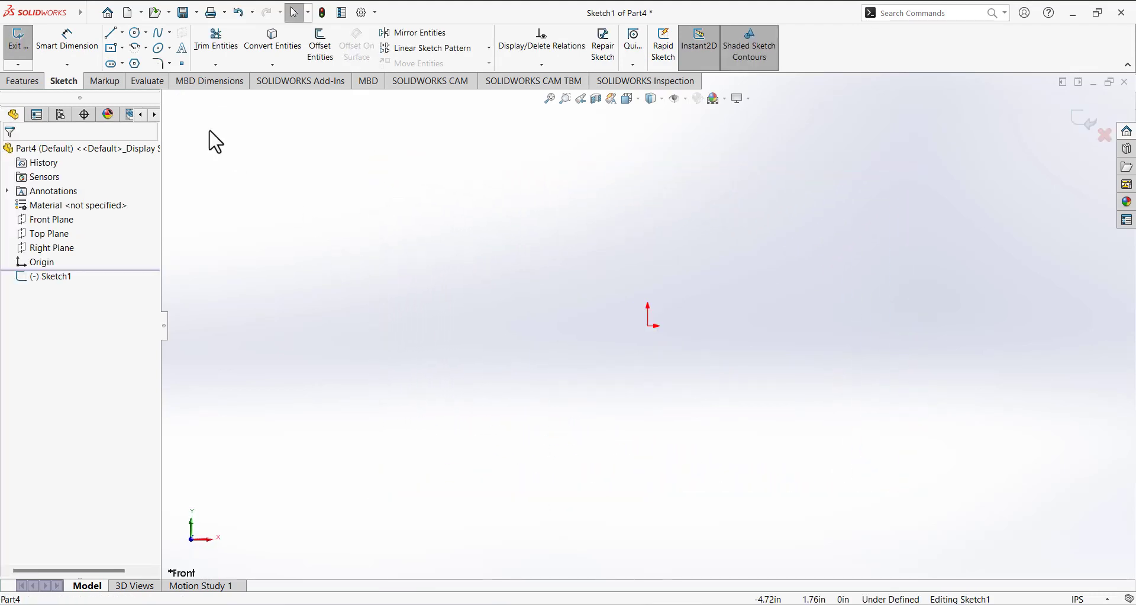
# Sketch a circle of about 1.18 in radius at the origin and another of about 1.04 in radius level with it, about 2.63 in to its right
pyautogui.click(137, 32)
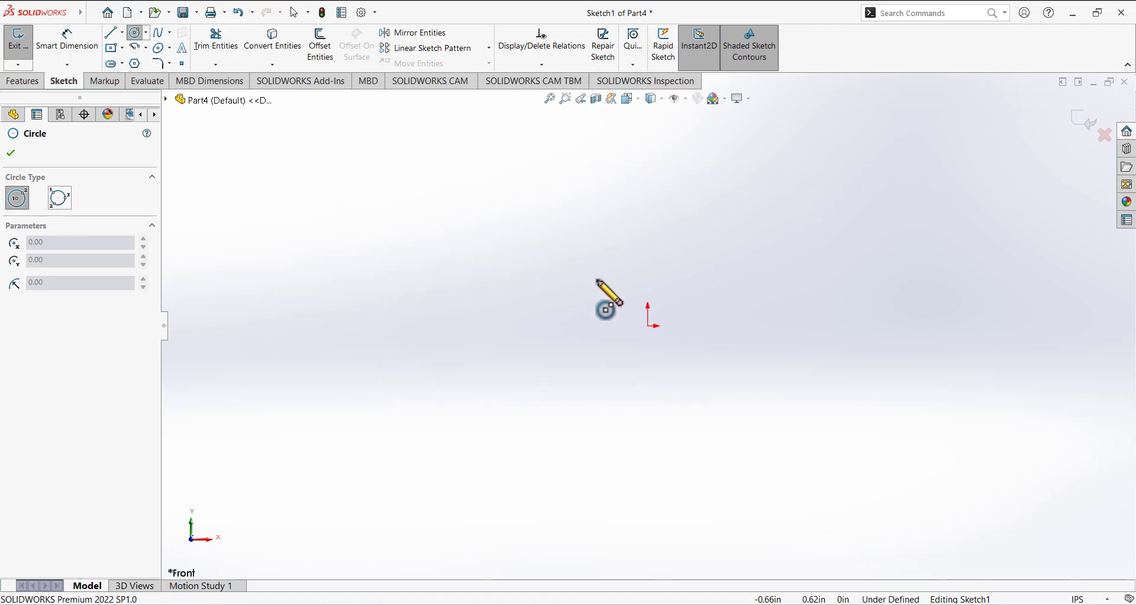
pyautogui.click(649, 325)
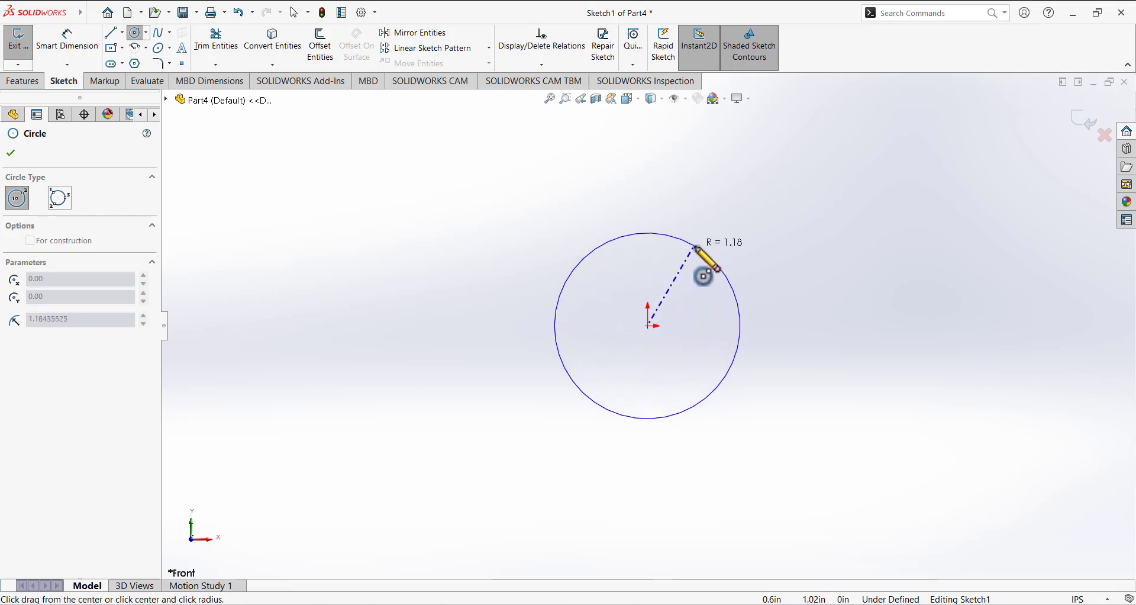
pyautogui.click(694, 248)
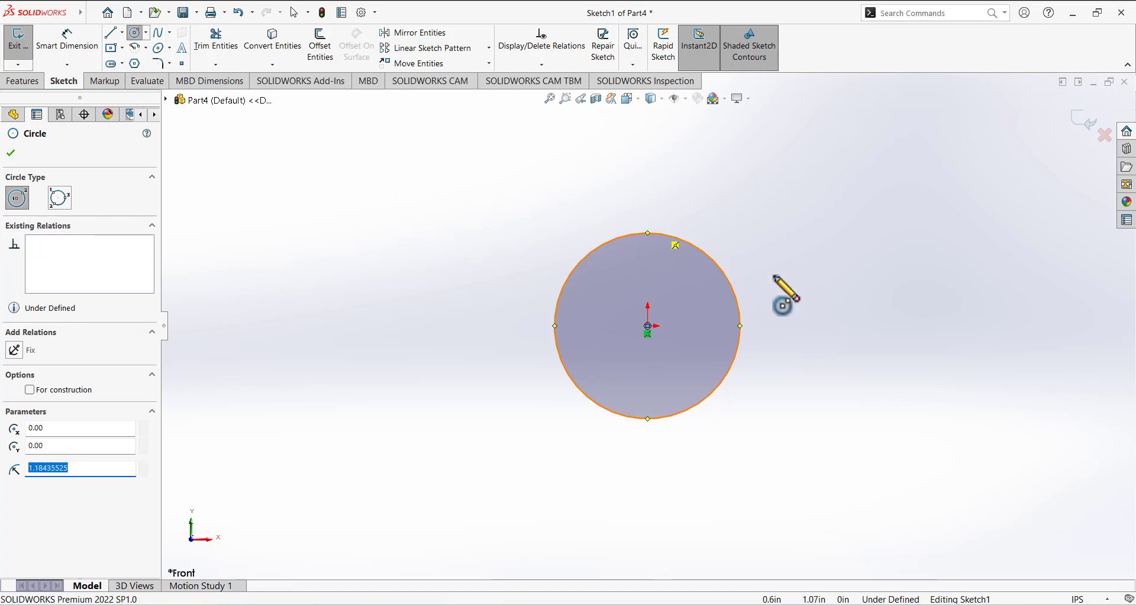
pyautogui.click(853, 325)
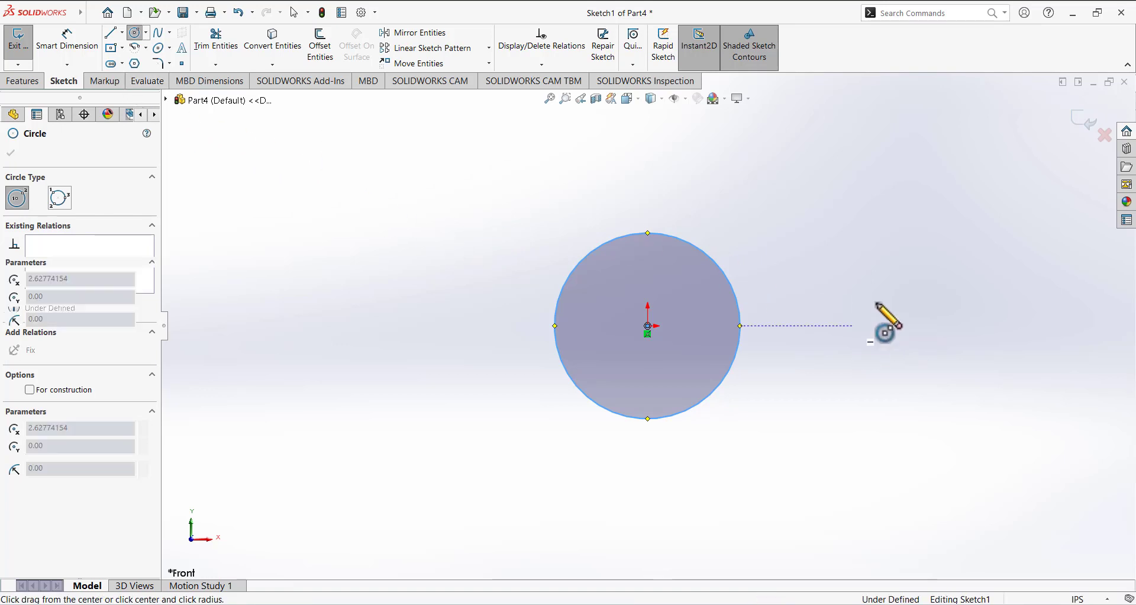
pyautogui.click(898, 250)
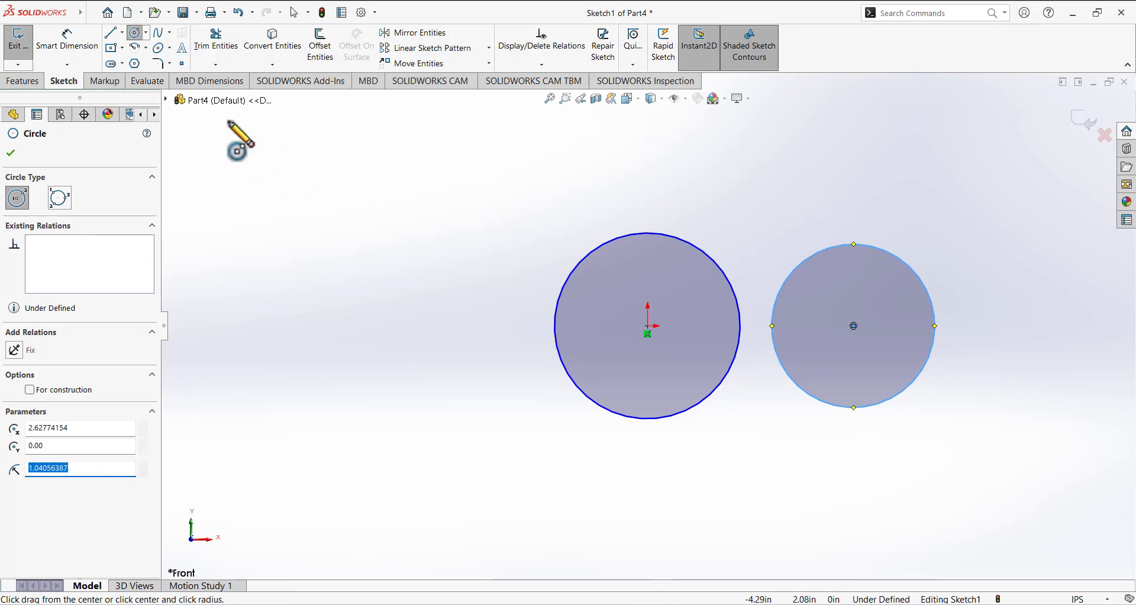
# Dimension the circle at the origin with a diameter of 4 in
pyautogui.click(84, 54)
pyautogui.click(556, 325)
pyautogui.click(477, 414)
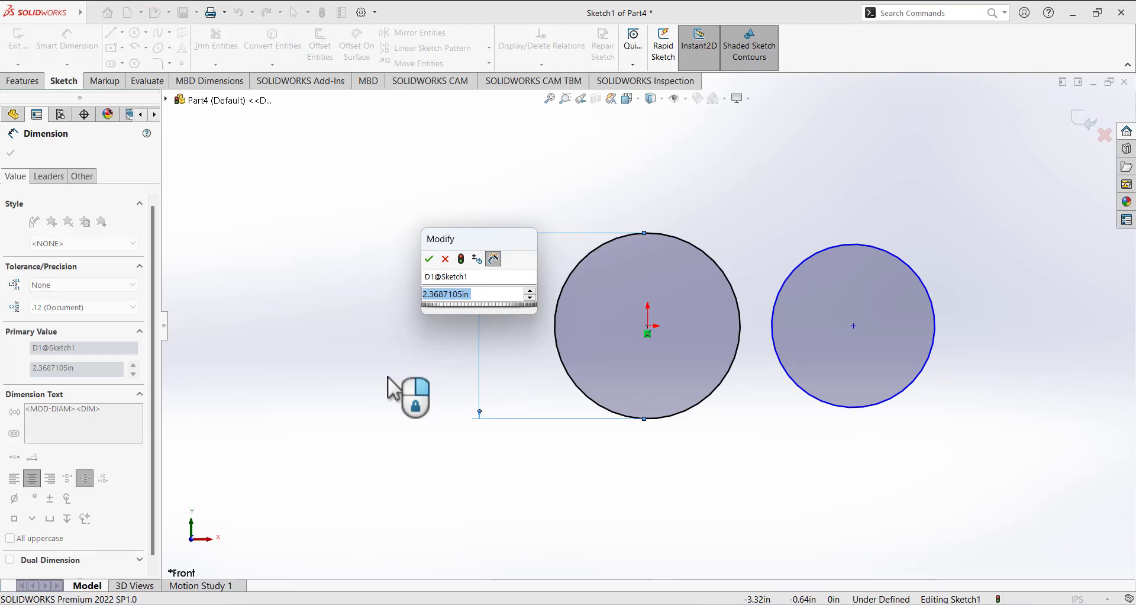
pyautogui.write('4')
pyautogui.press('Return')
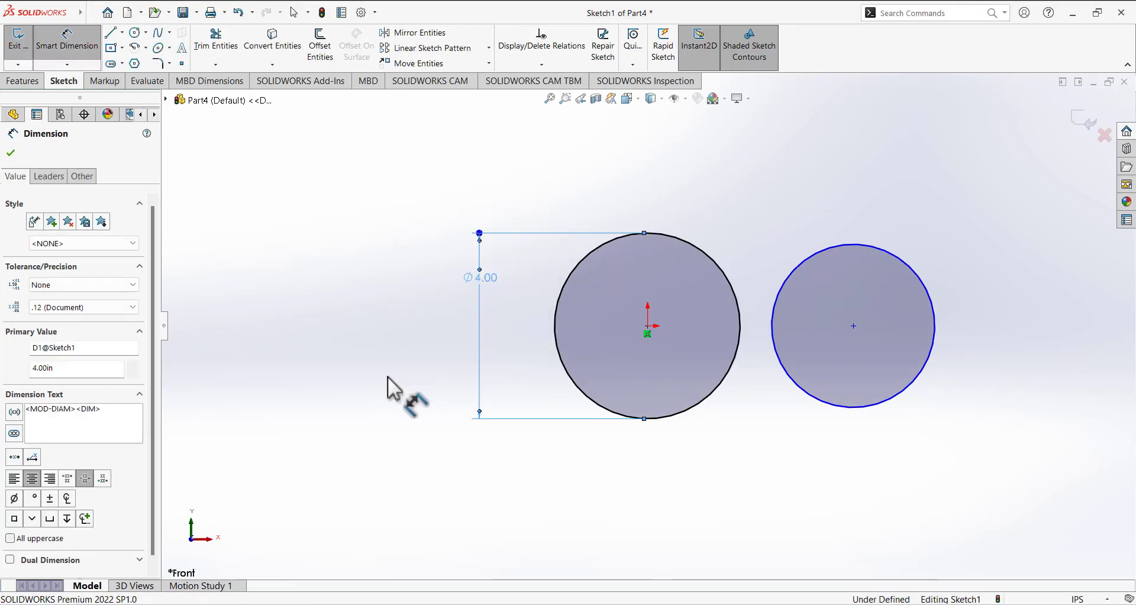
pyautogui.click(388, 375)
pyautogui.click(64, 52)
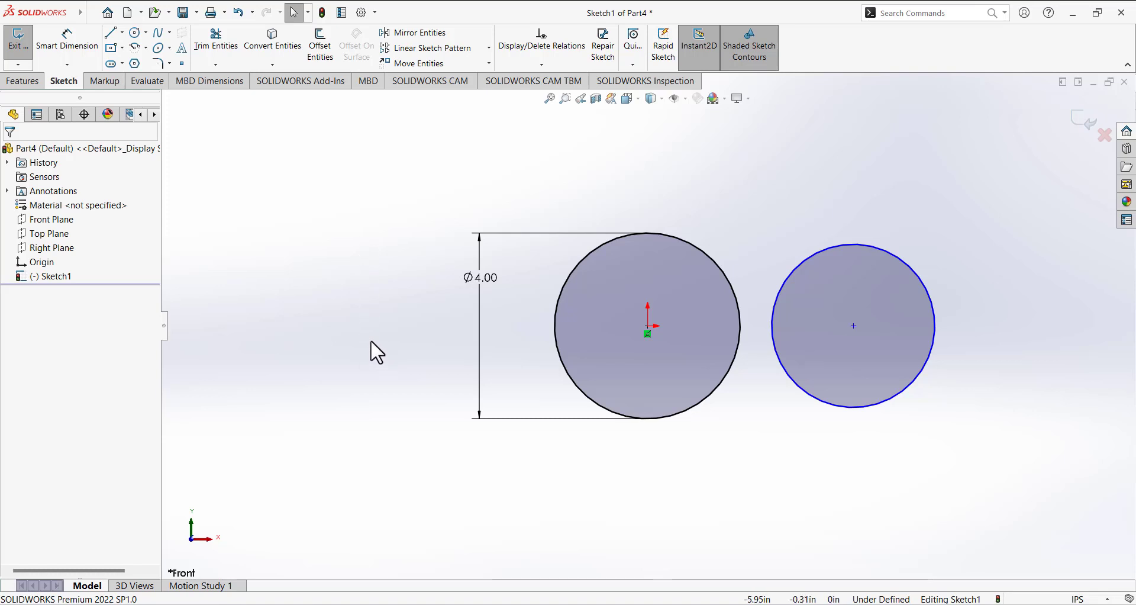
# Add an Equal relation between the two circles
pyautogui.click(710, 261)
pyautogui.keyDown('ctrl'); pyautogui.click(769, 316); pyautogui.keyUp('ctrl')
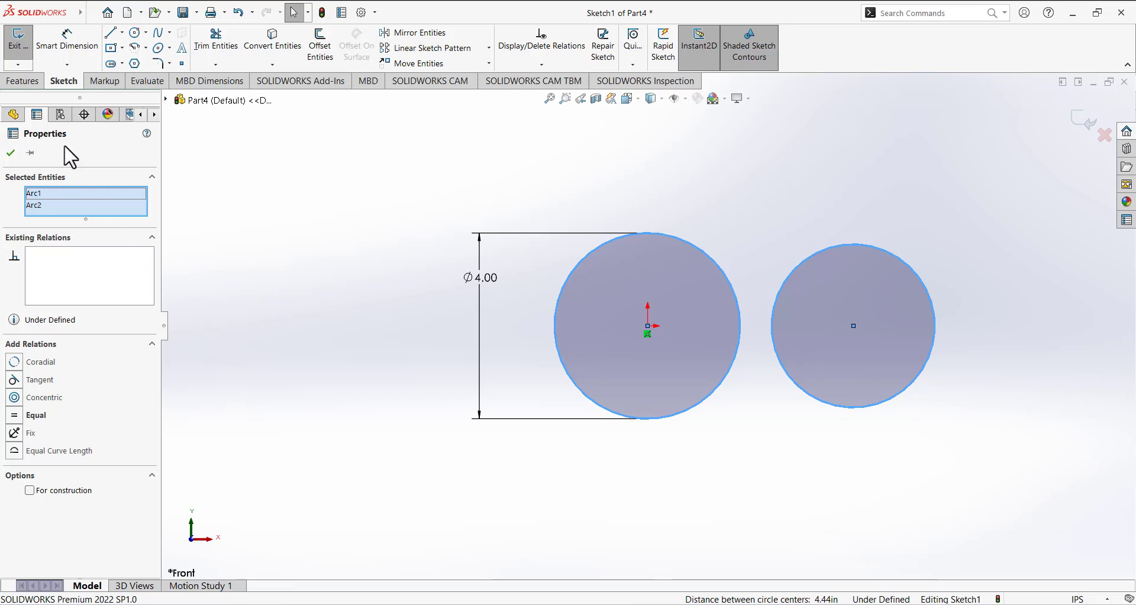
pyautogui.click(14, 416)
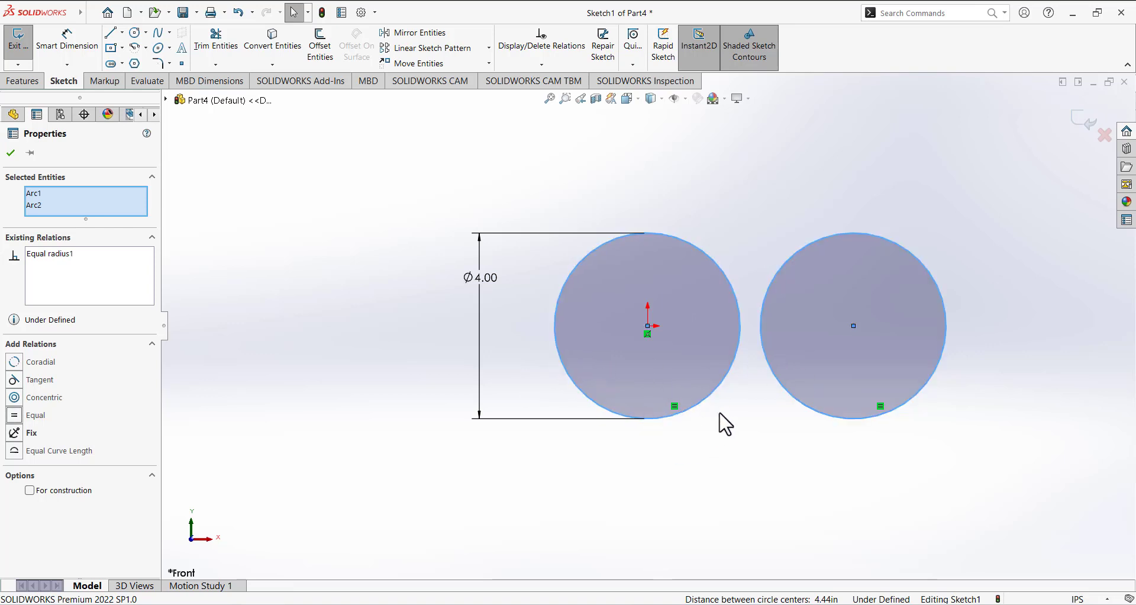
pyautogui.click(373, 406)
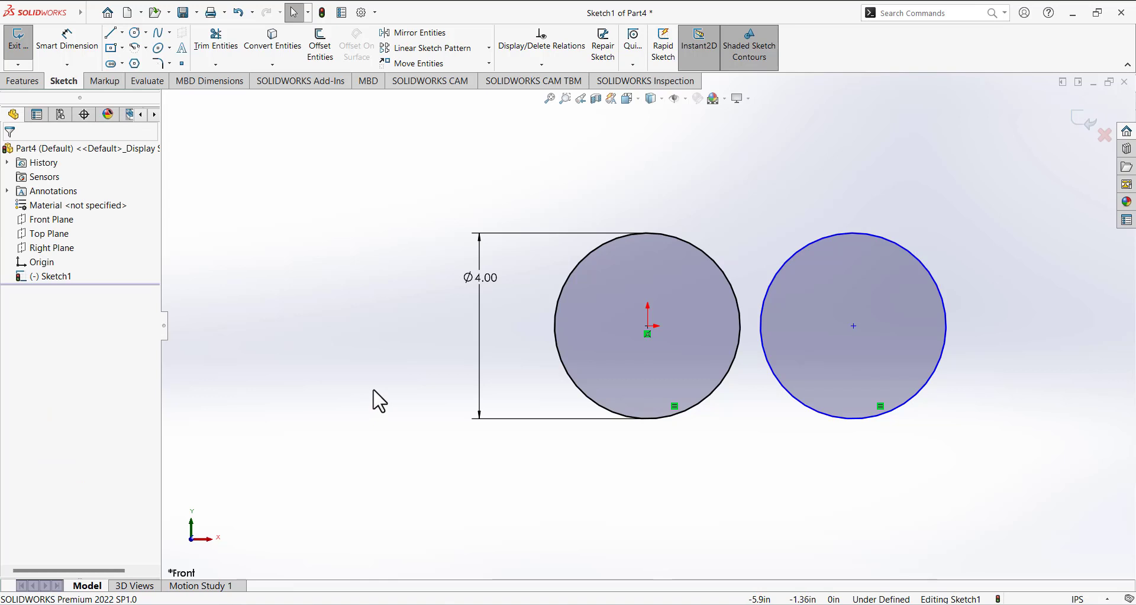
# Make the two circle centres horizontal and move the right circle to overlap the left one, its centre about 3.03 in from the origin
pyautogui.click(650, 329)
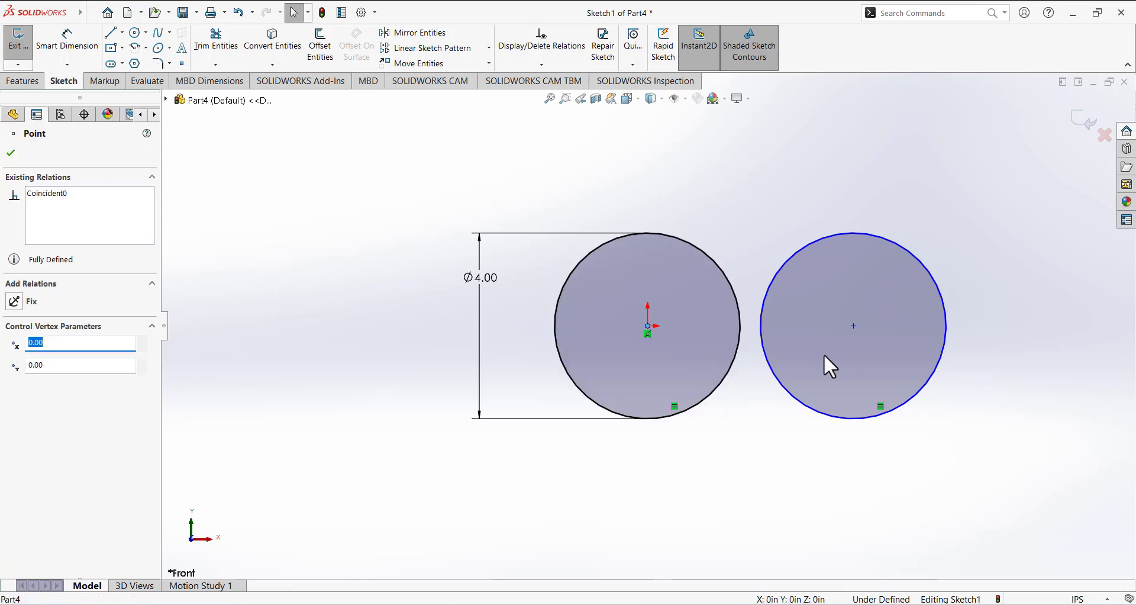
pyautogui.keyDown('ctrl'); pyautogui.click(855, 326); pyautogui.keyUp('ctrl')
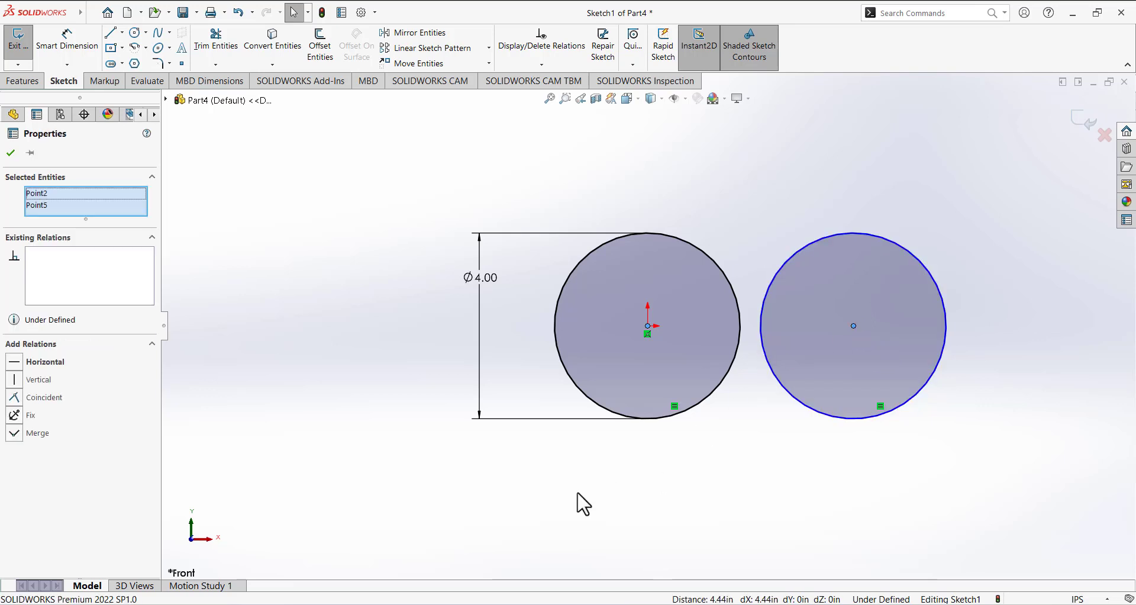
pyautogui.click(21, 364)
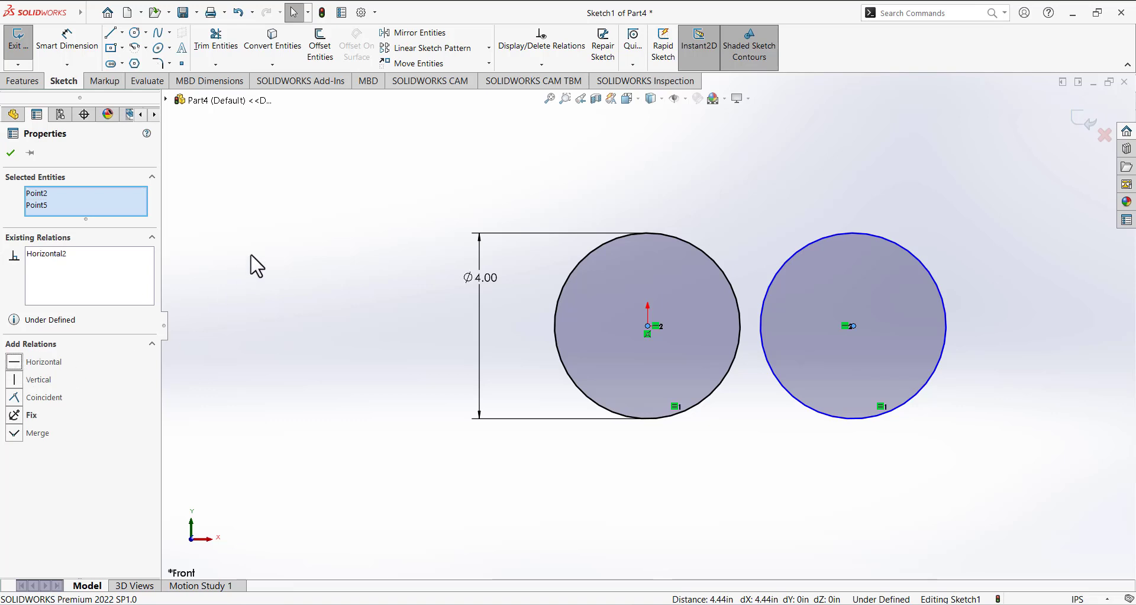
pyautogui.click(385, 210)
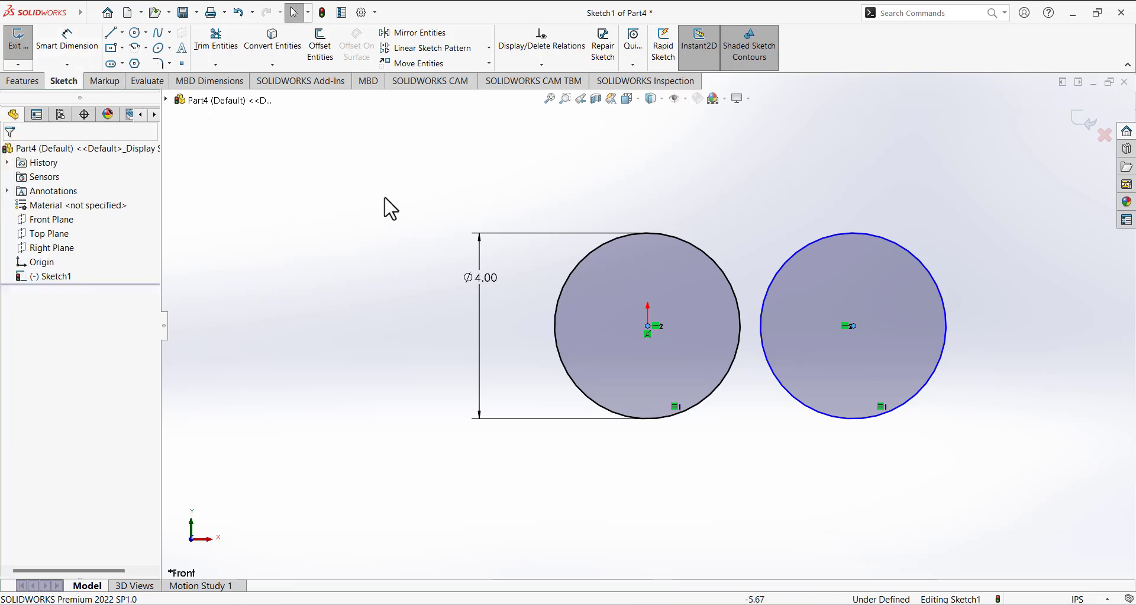
pyautogui.moveTo(853, 328); pyautogui.dragTo(788, 329)
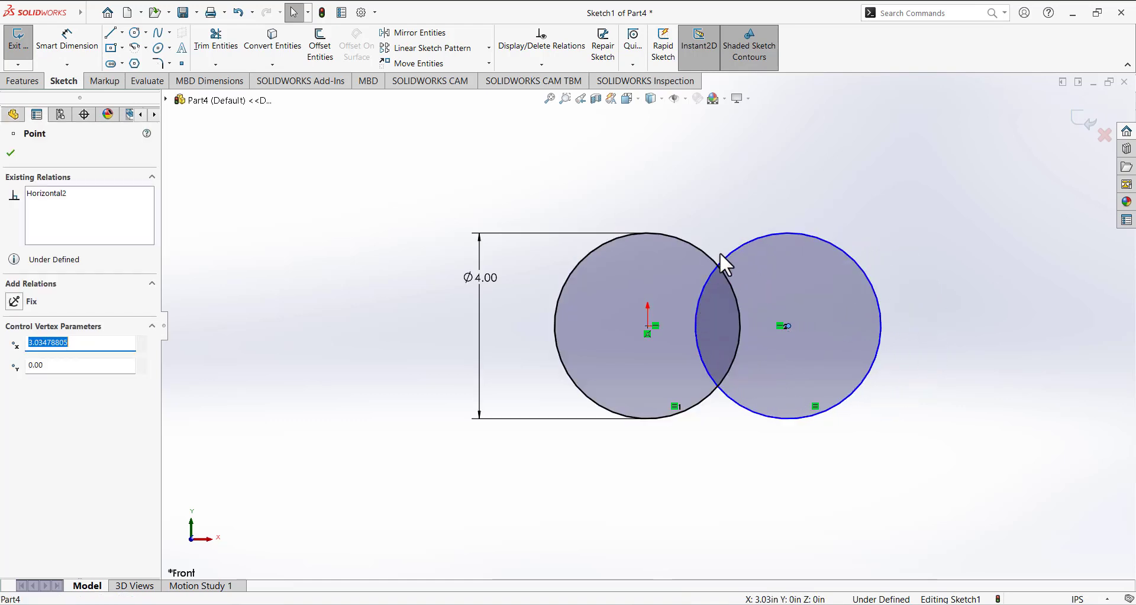
pyautogui.click(304, 188)
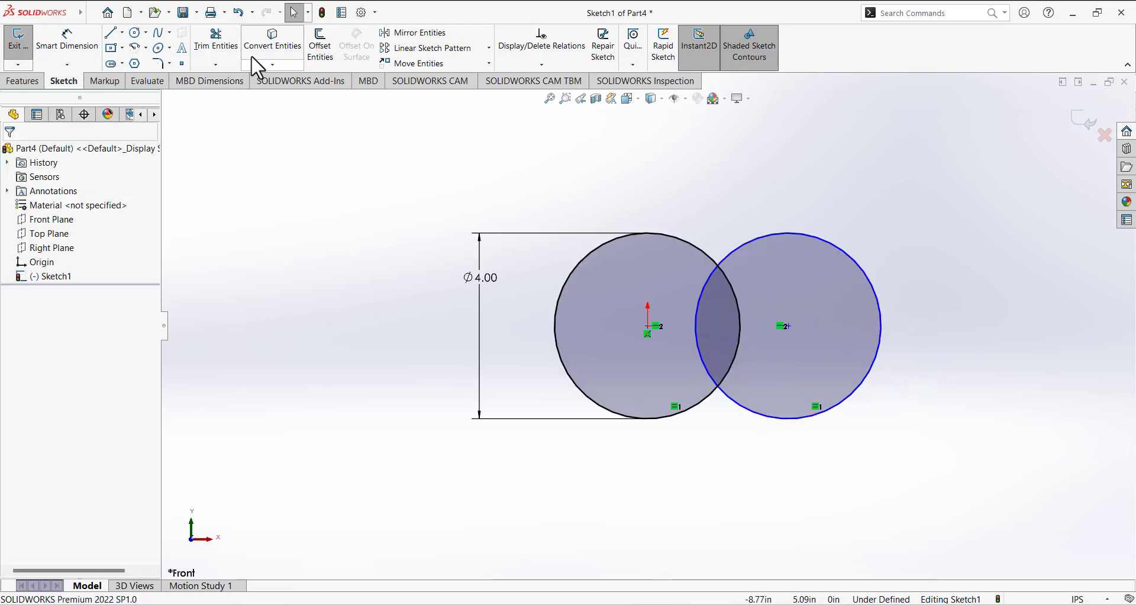
pyautogui.click(222, 49)
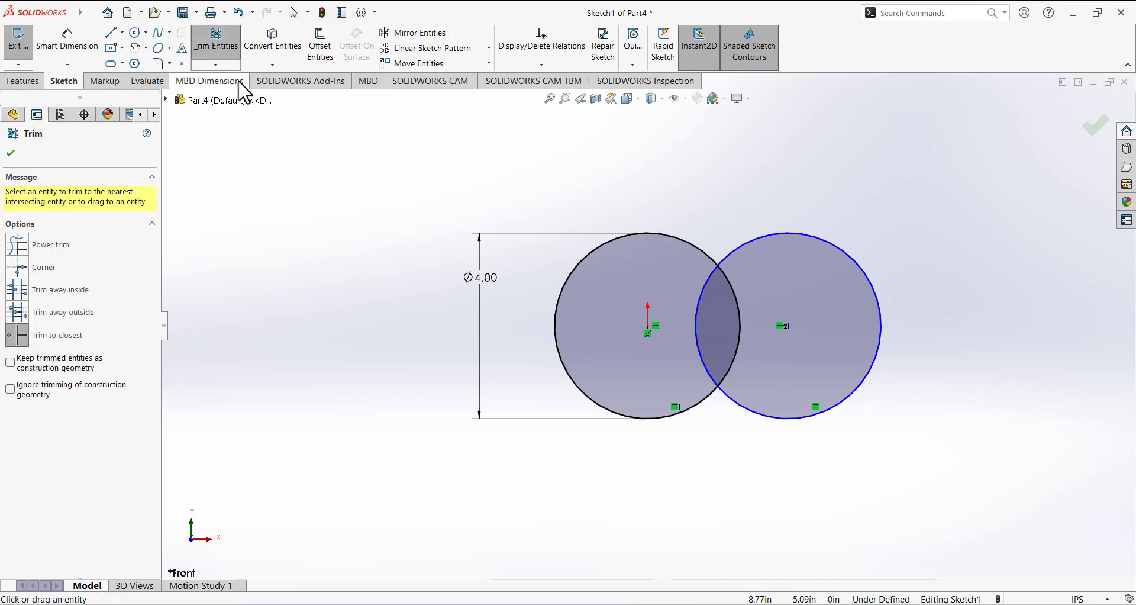
pyautogui.click(11, 152)
pyautogui.click(838, 252)
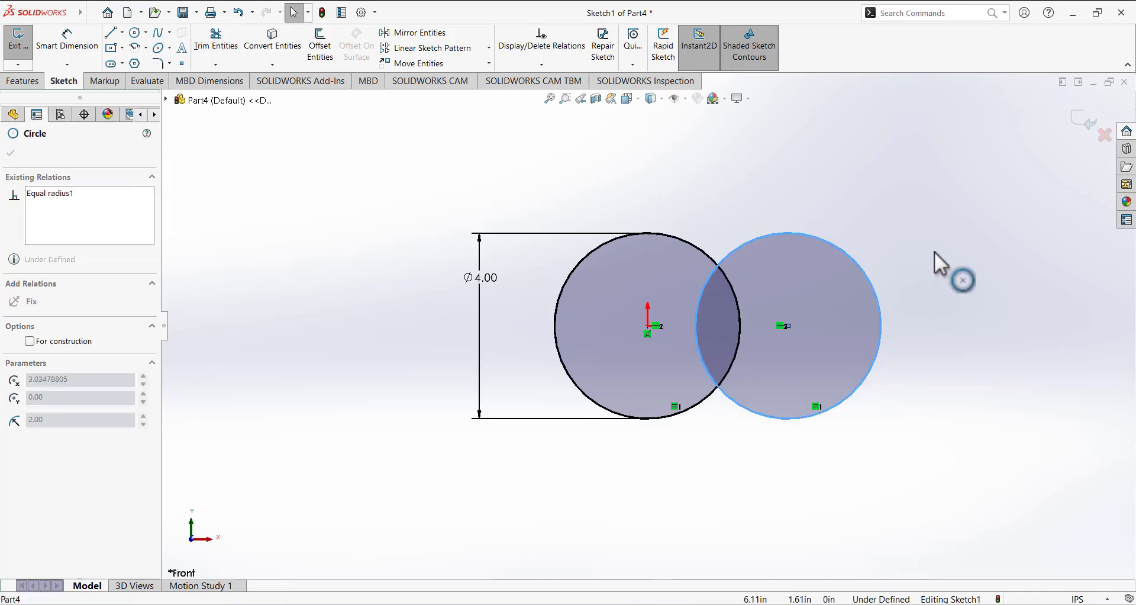
pyautogui.click(922, 356)
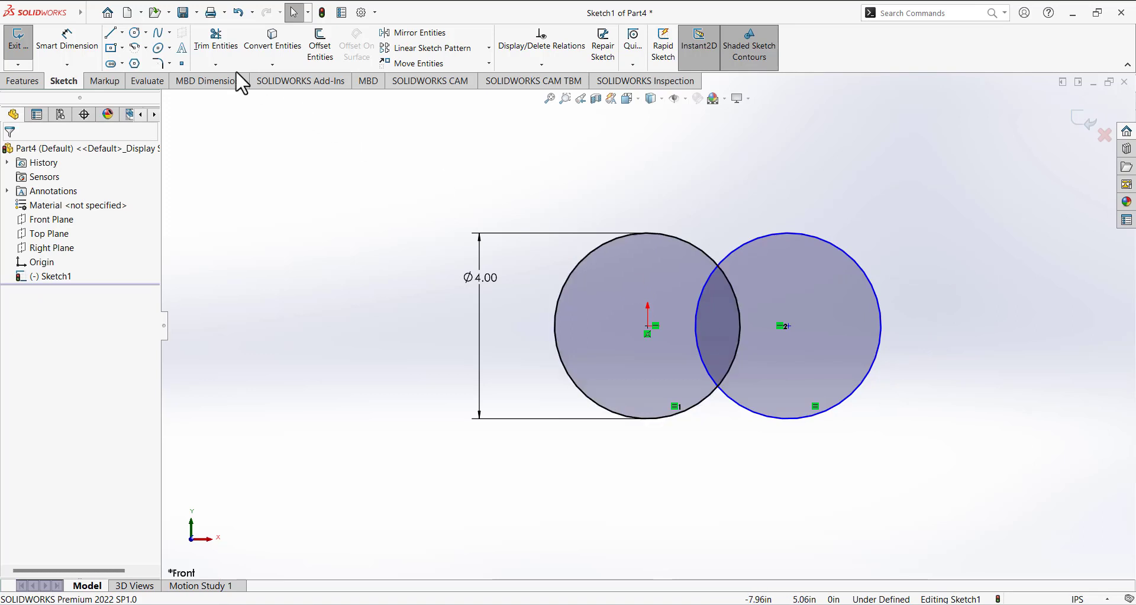
# Trim away both inner arcs where the circles overlap, using Trim to closest, leaving one figure-eight outline
pyautogui.click(222, 52)
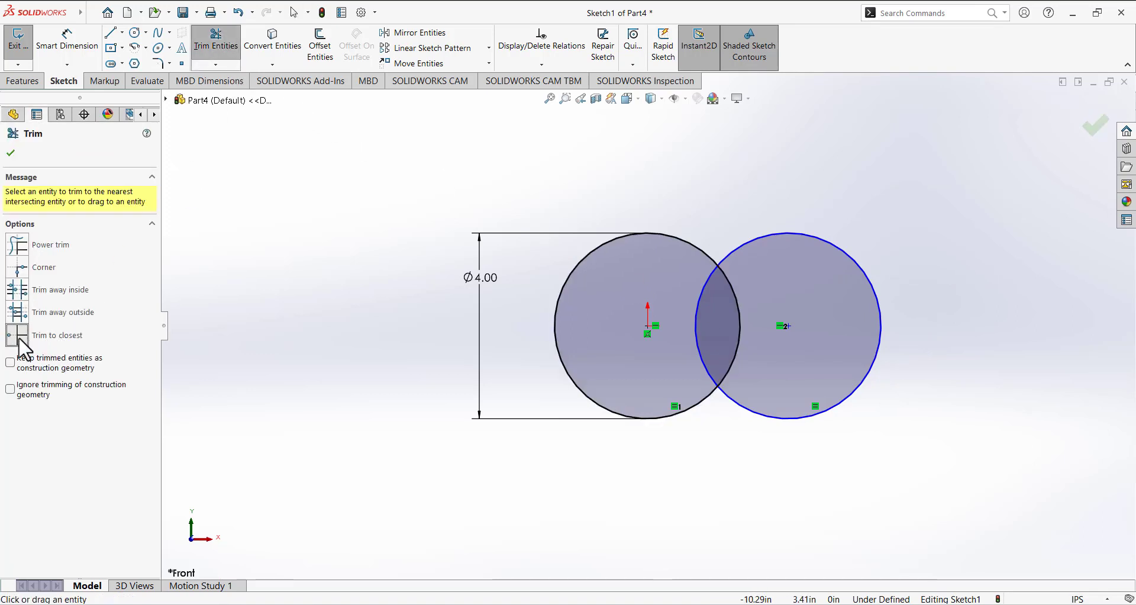
pyautogui.click(696, 322)
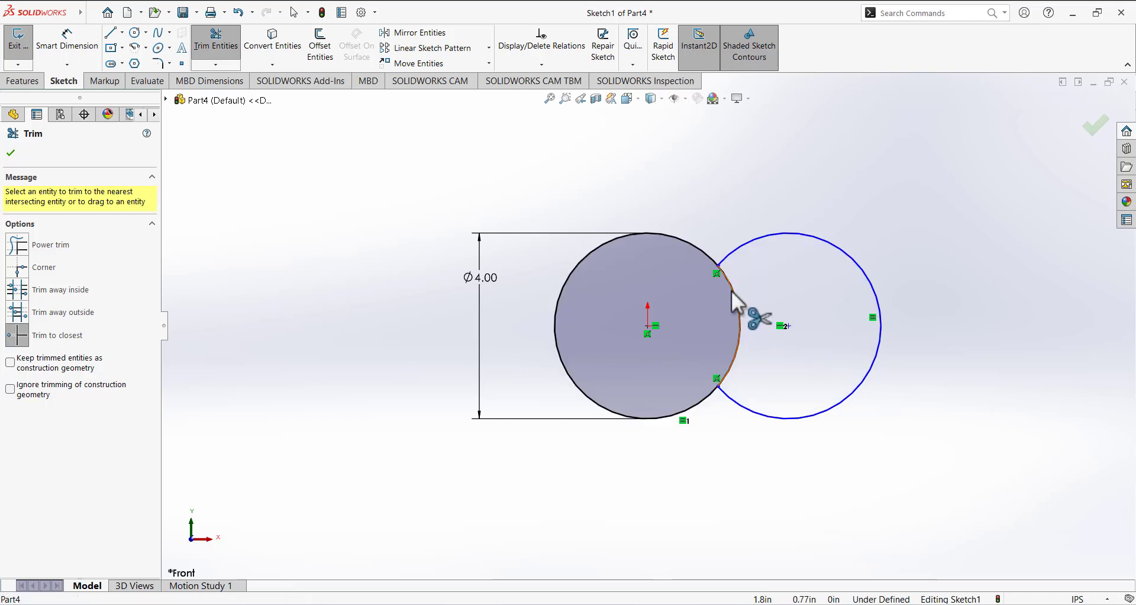
pyautogui.click(734, 304)
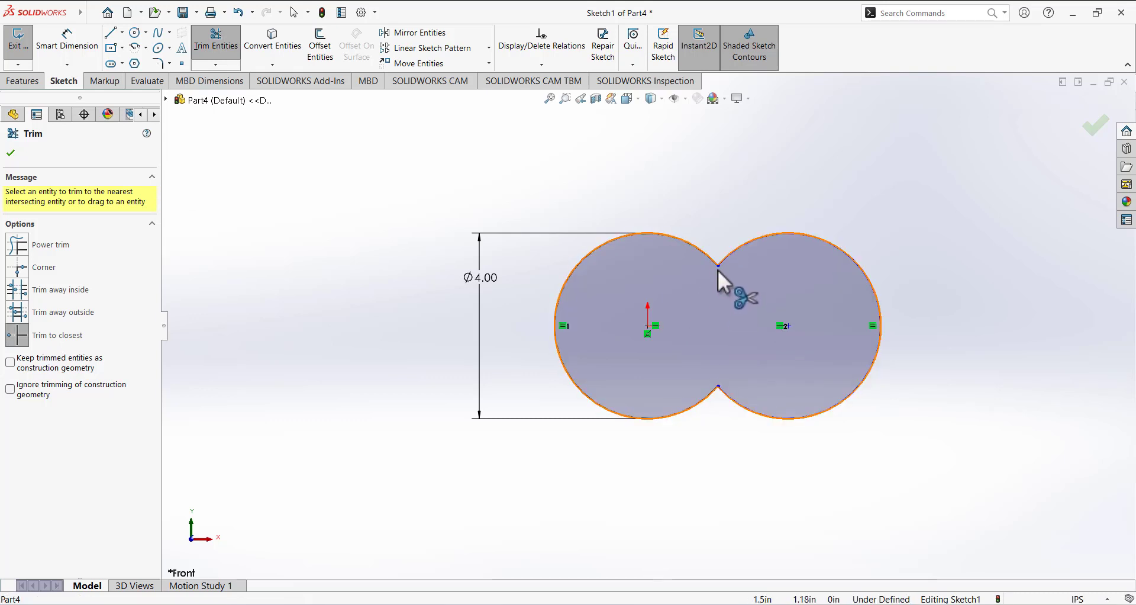
# Dimension the horizontal distance from the right circle's centre to the upper intersection point as 1 in and exit the sketch
pyautogui.click(69, 46)
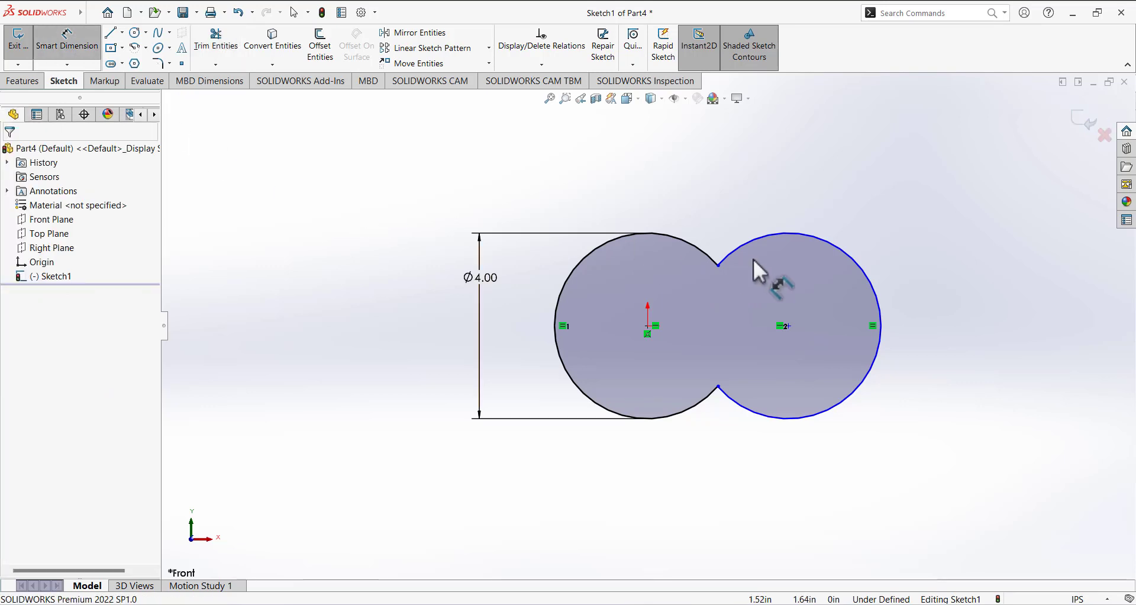
pyautogui.click(787, 326)
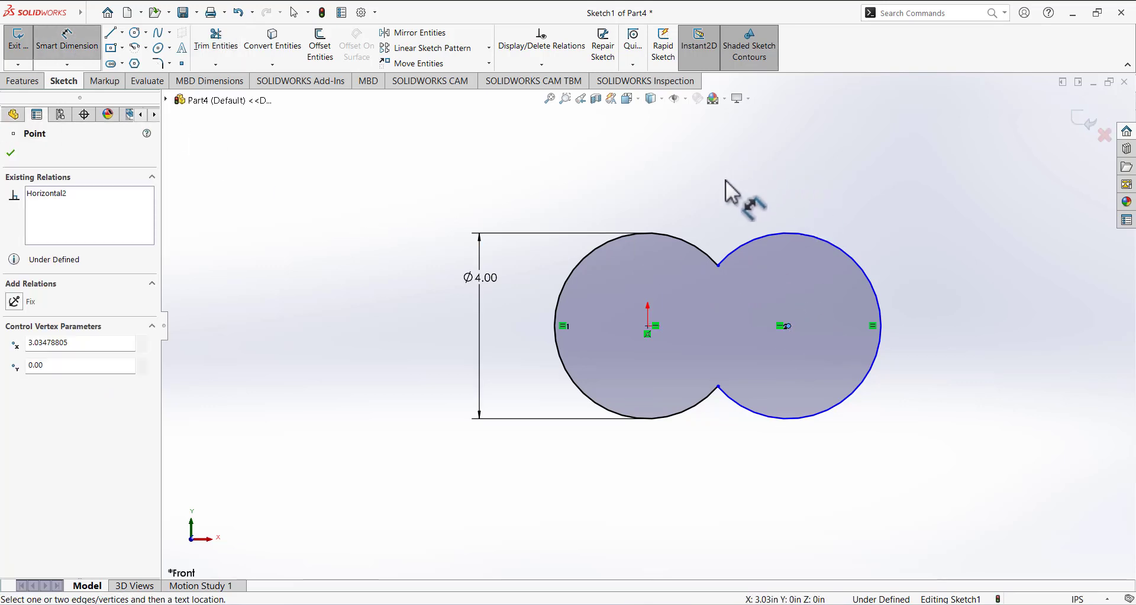
pyautogui.click(719, 265)
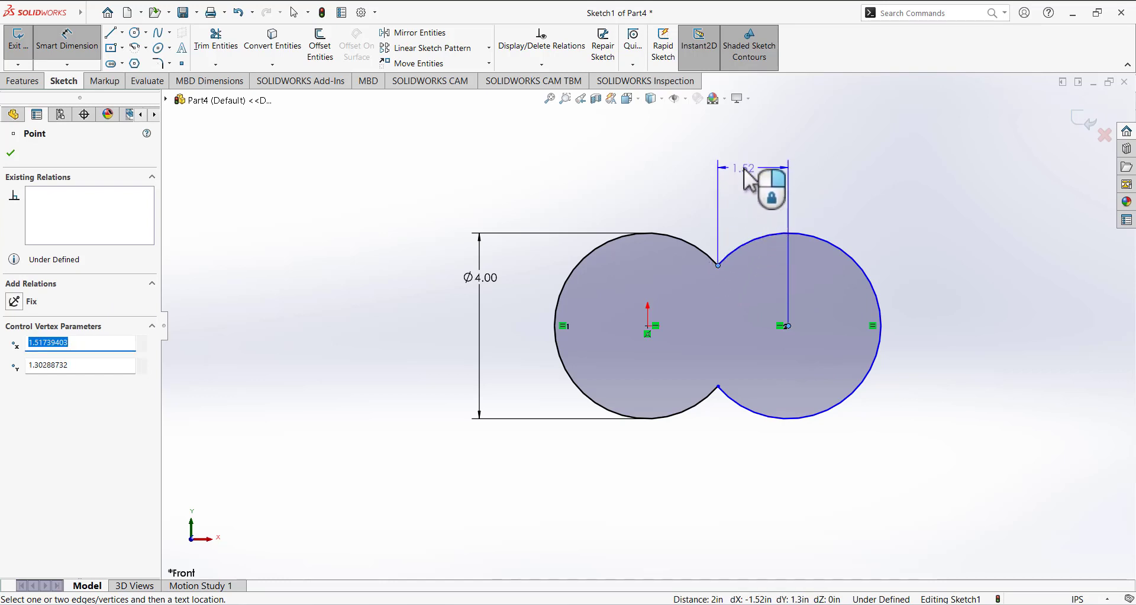
pyautogui.click(754, 201)
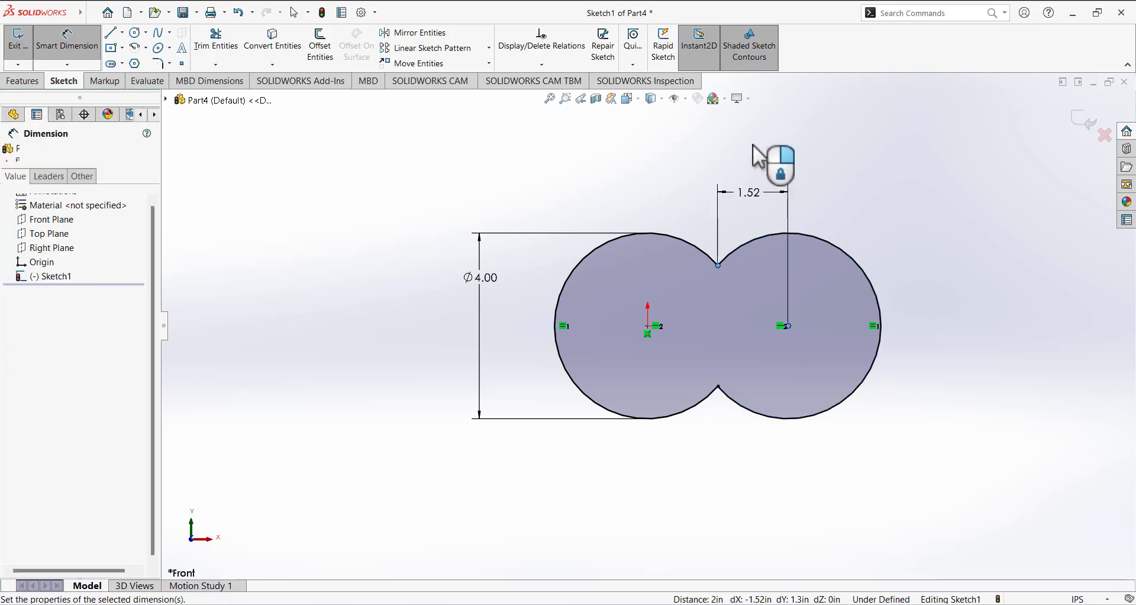
pyautogui.write('1.51739403in')
pyautogui.press('Return')
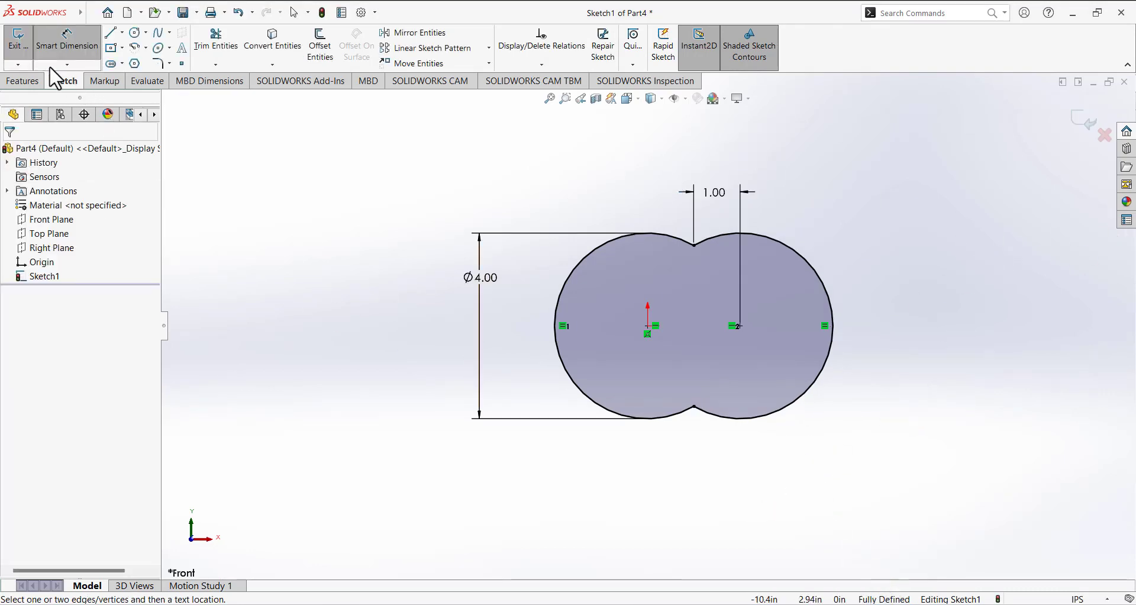
pyautogui.click(23, 48)
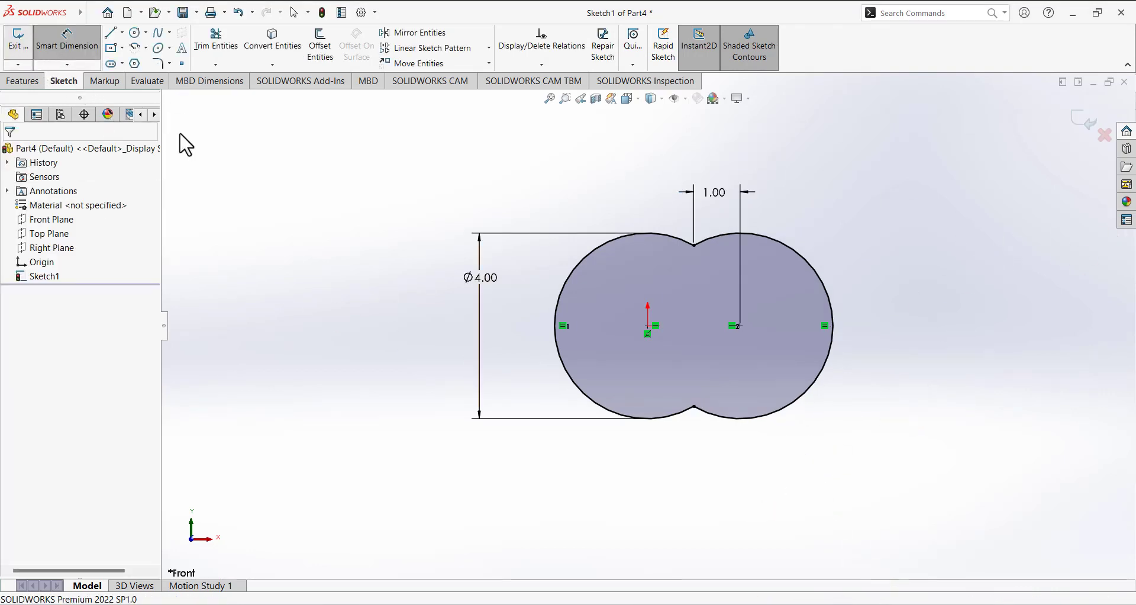
# Start a blind boss extrusion of the figure-eight sketch with a depth of about 1.47 in
pyautogui.click(26, 81)
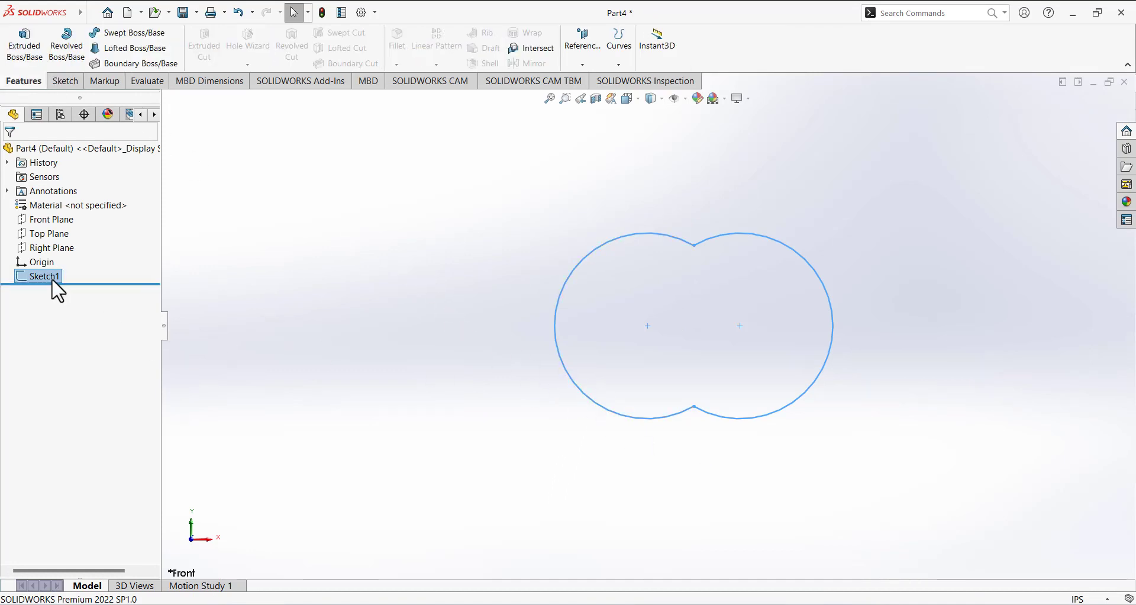
pyautogui.click(24, 56)
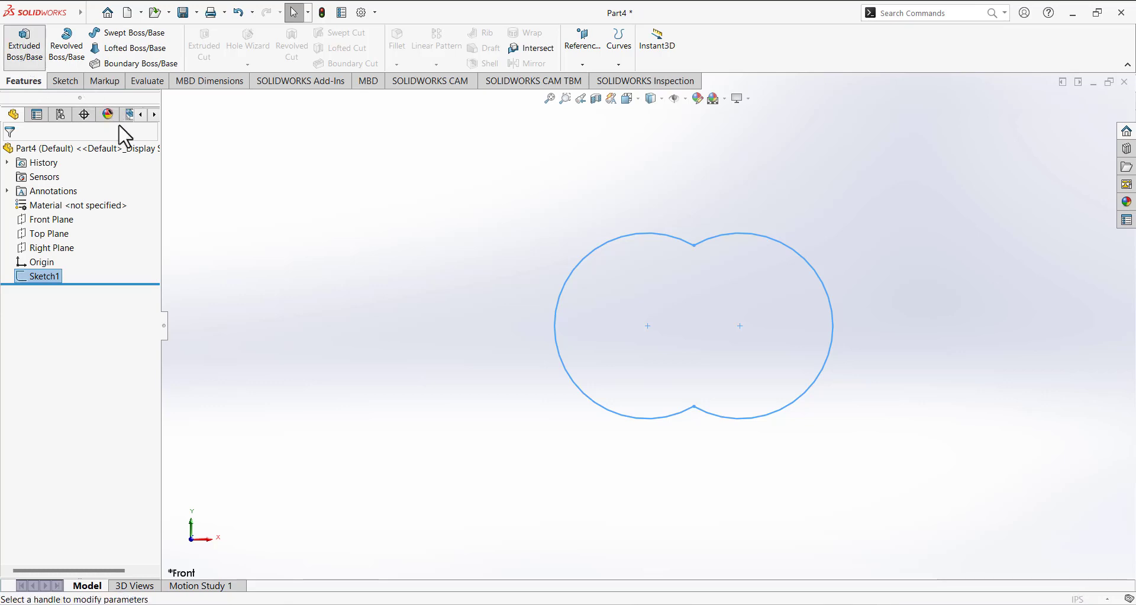
pyautogui.moveTo(632, 341); pyautogui.dragTo(586, 385)
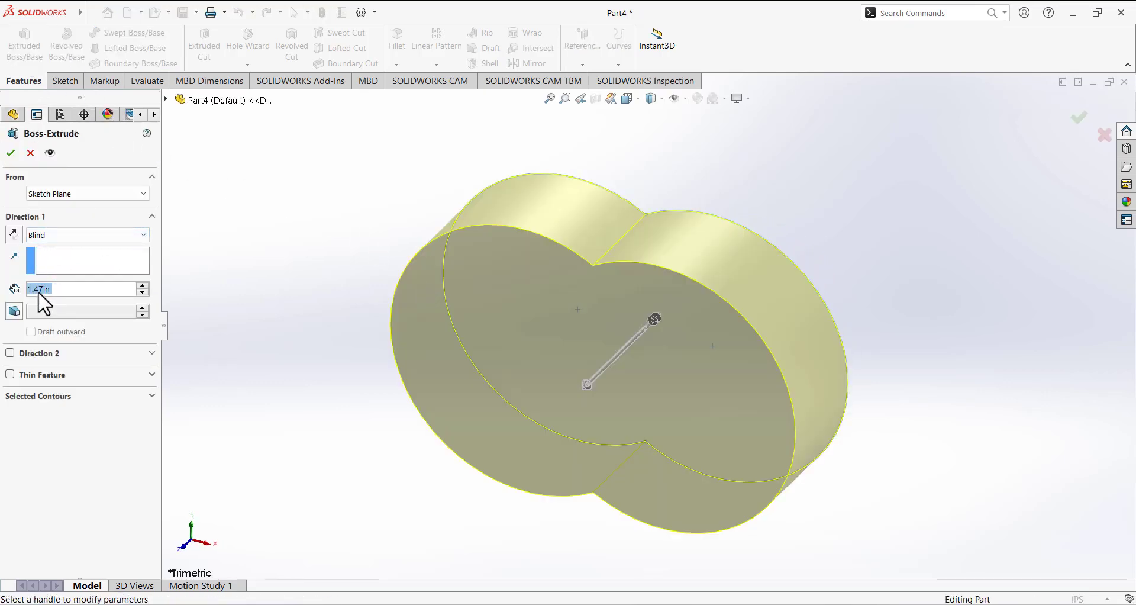
# Switch to the reference drawing in Paint and circle the 2.000 depth dimension below the side view in red
pyautogui.moveTo(686, 595)
pyautogui.click(694, 471)
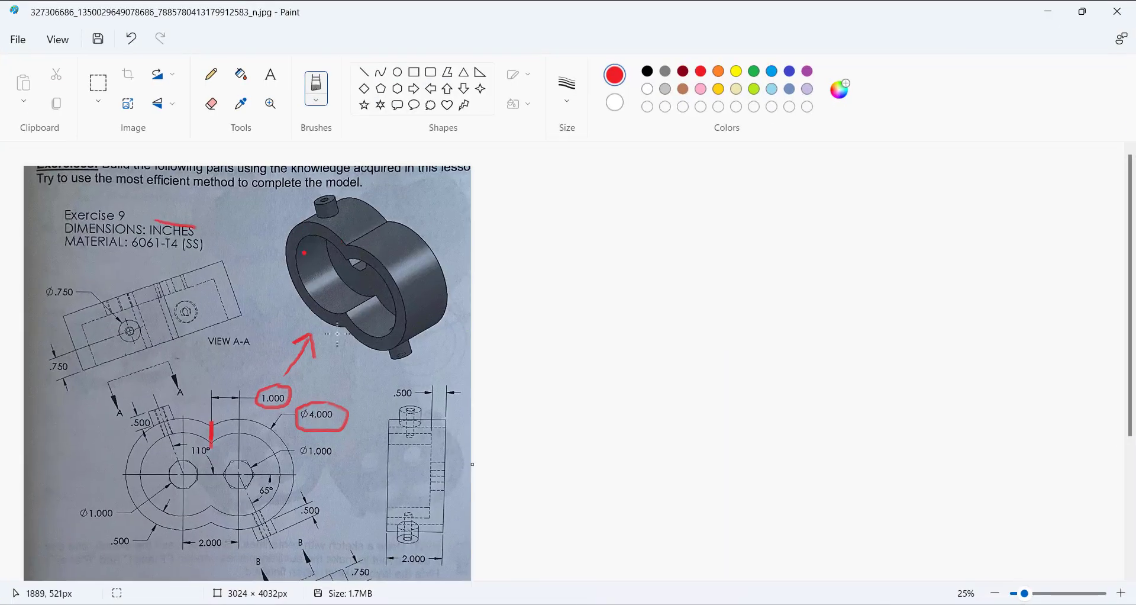
pyautogui.scroll(-3, 345, 377)
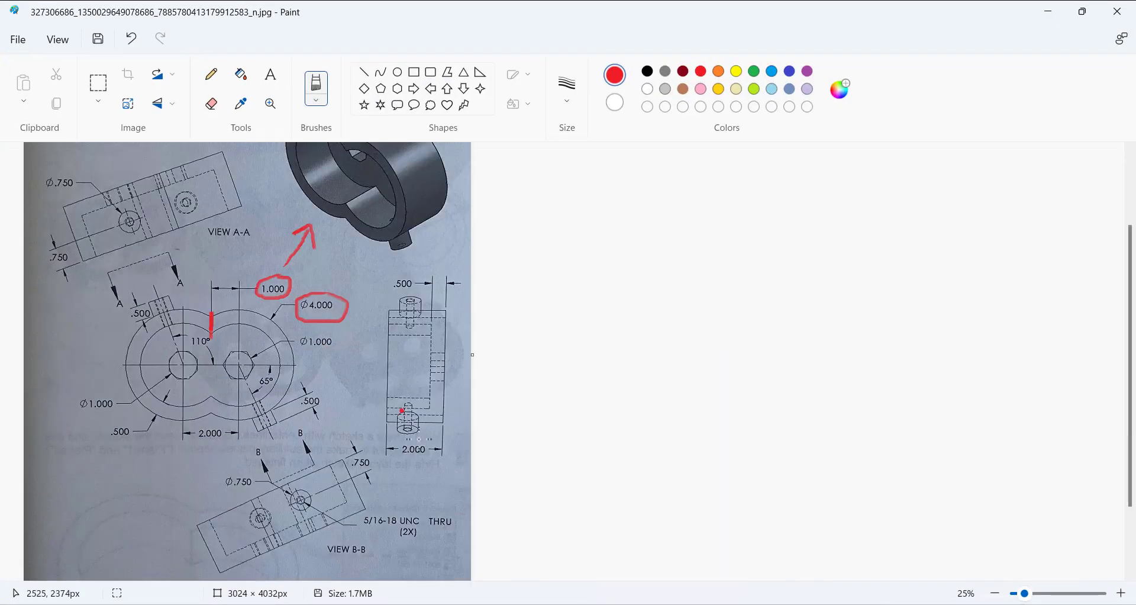
pyautogui.moveTo(460, 438)
pyautogui.mouseDown()
pyautogui.moveTo(383, 436)
pyautogui.moveTo(382, 457)
pyautogui.moveTo(445, 468)
pyautogui.mouseUp()
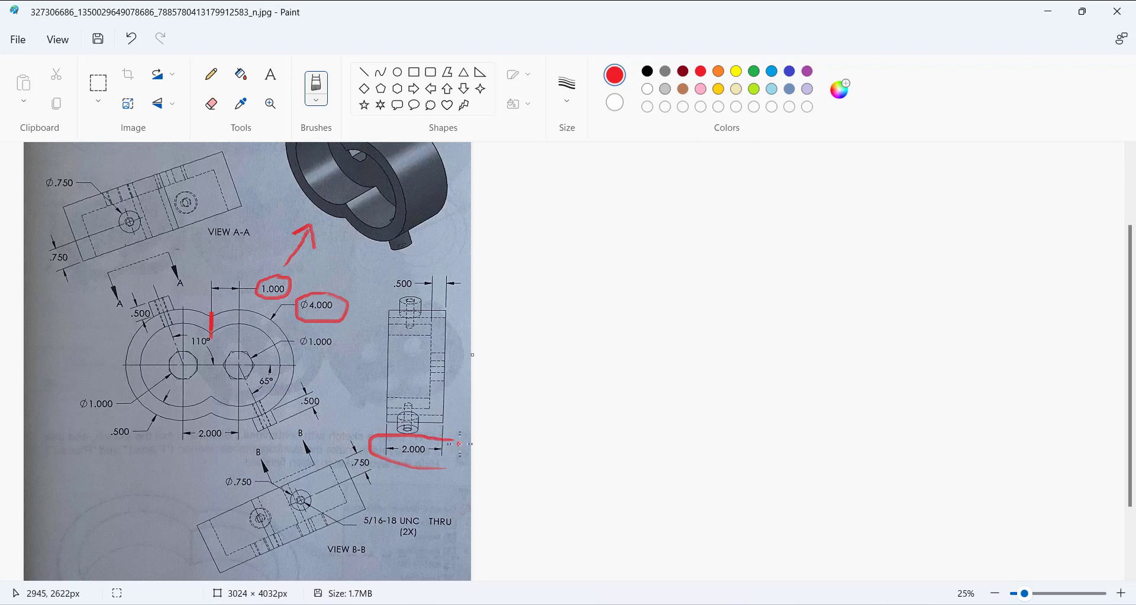
# Switch back to SOLIDWORKS, set the blind extrusion depth to 2 in and accept the feature
pyautogui.hotkey('alt', 'Tab')
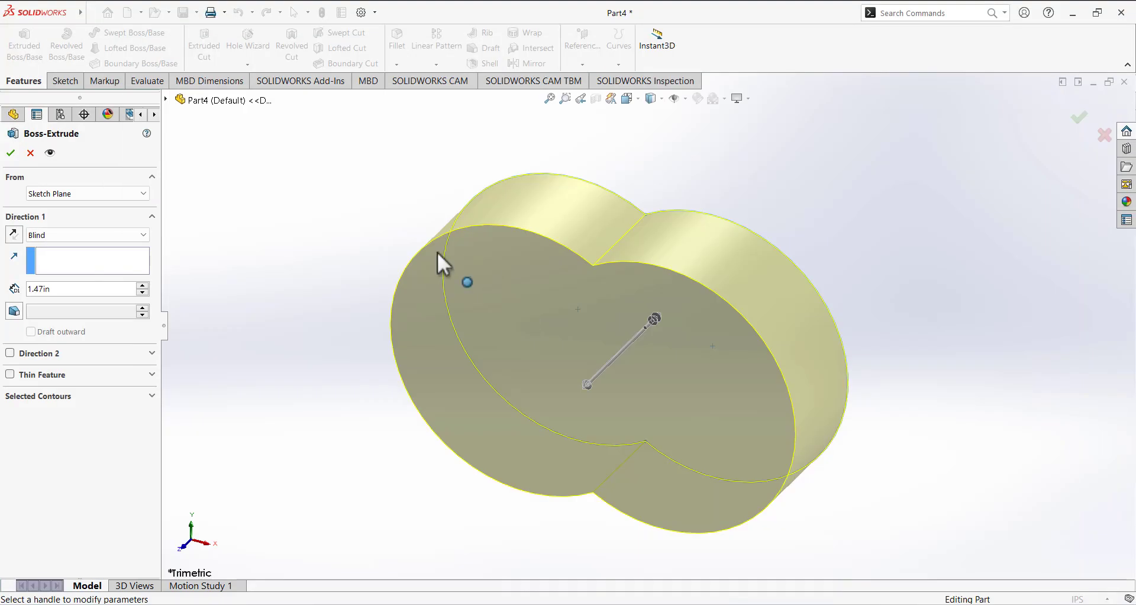
pyautogui.doubleClick(71, 288)
pyautogui.write('2')
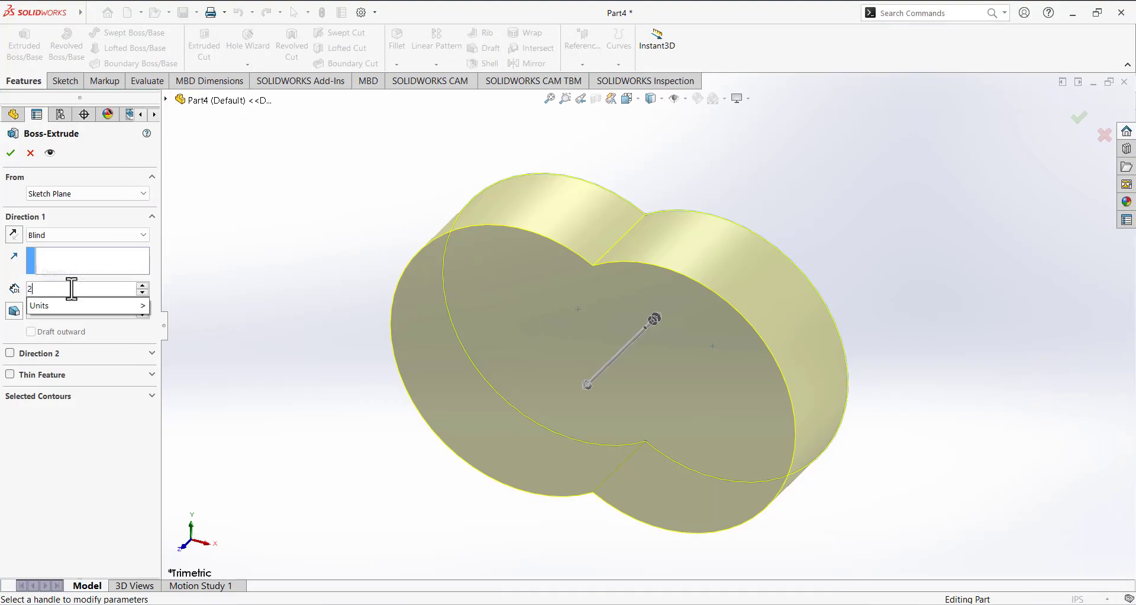
pyautogui.press('Return')
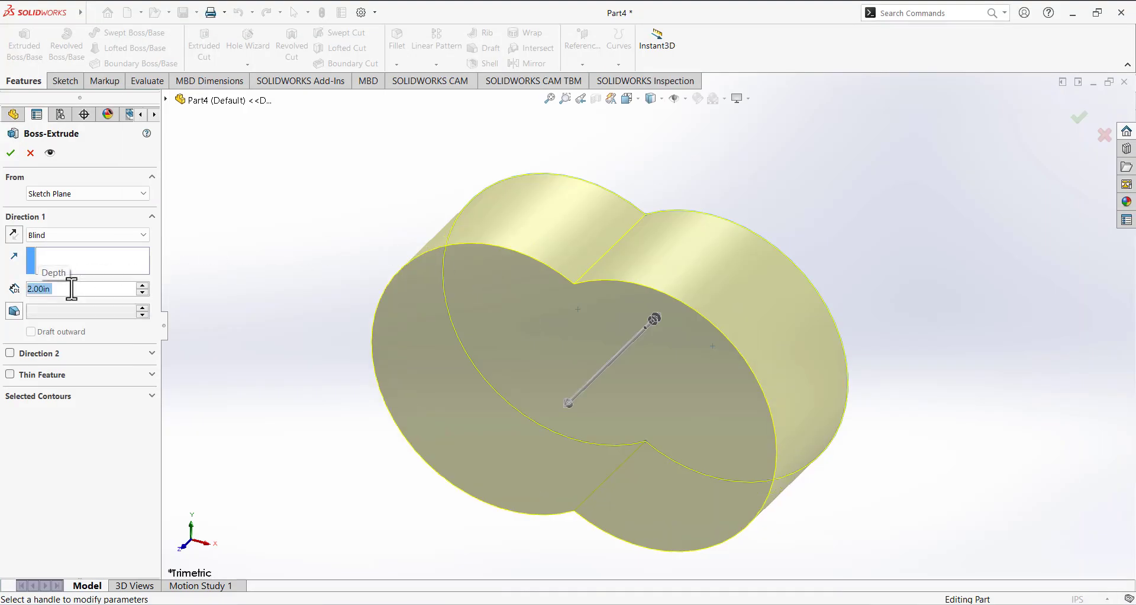
pyautogui.click(10, 153)
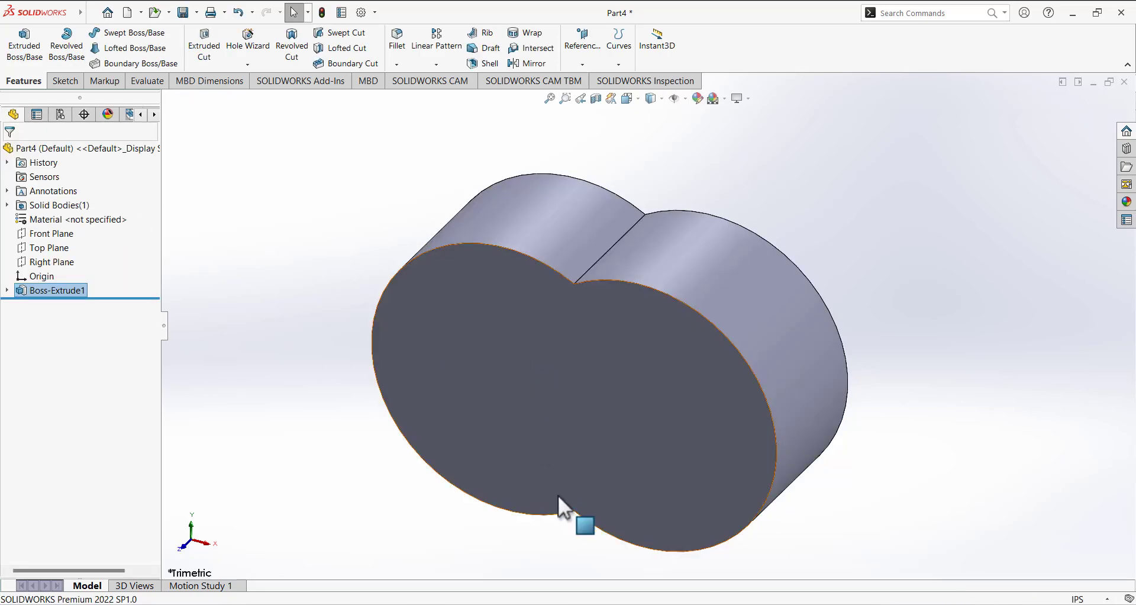
# Switch to Paint, mark the inner cavity in red on the isometric view and examine the drawing's wall dimensions
pyautogui.click(725, 601)
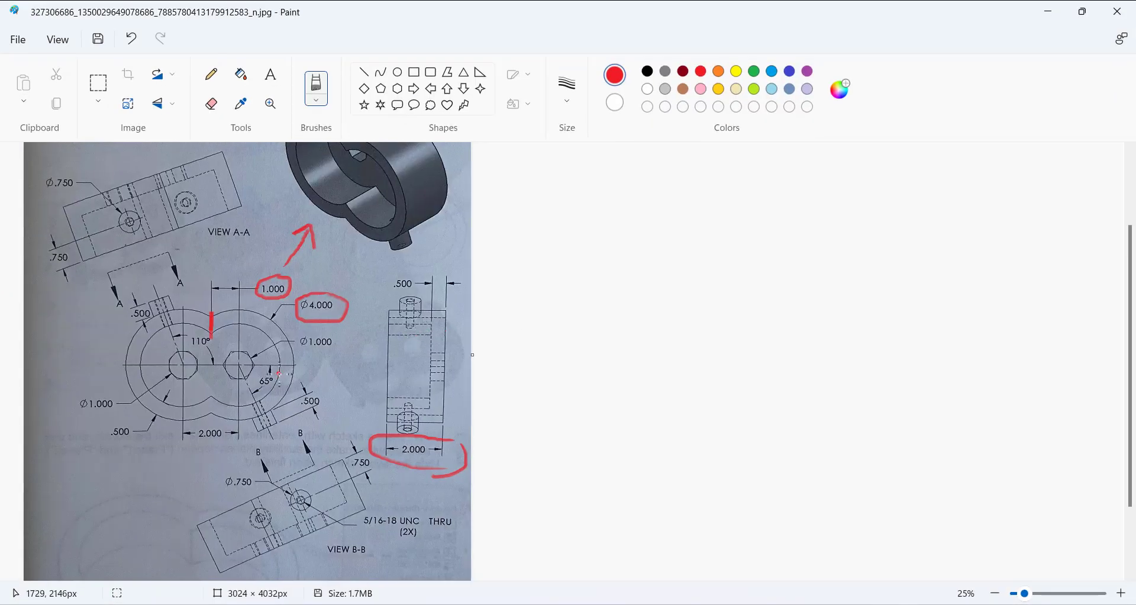
pyautogui.scroll(2, 359, 289)
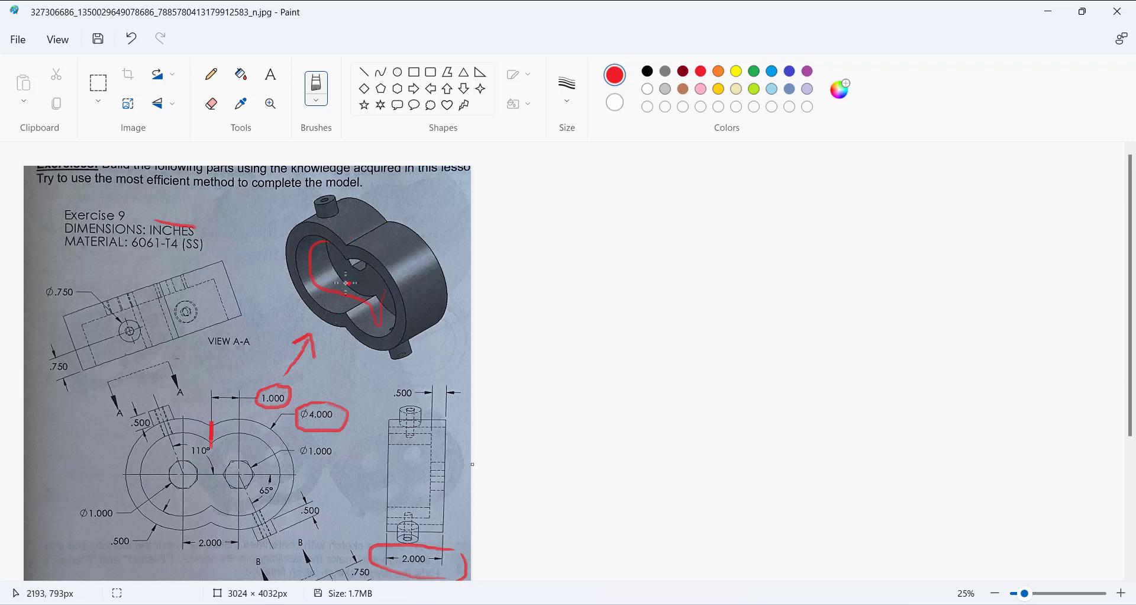
pyautogui.scroll(-4, 308, 369)
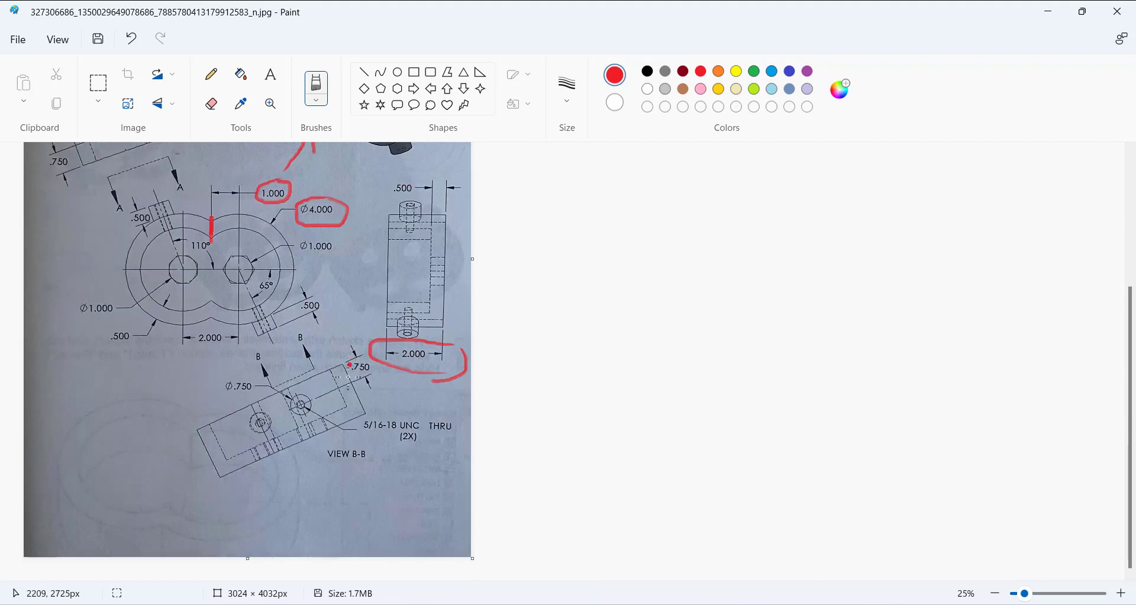
pyautogui.scroll(4, 351, 366)
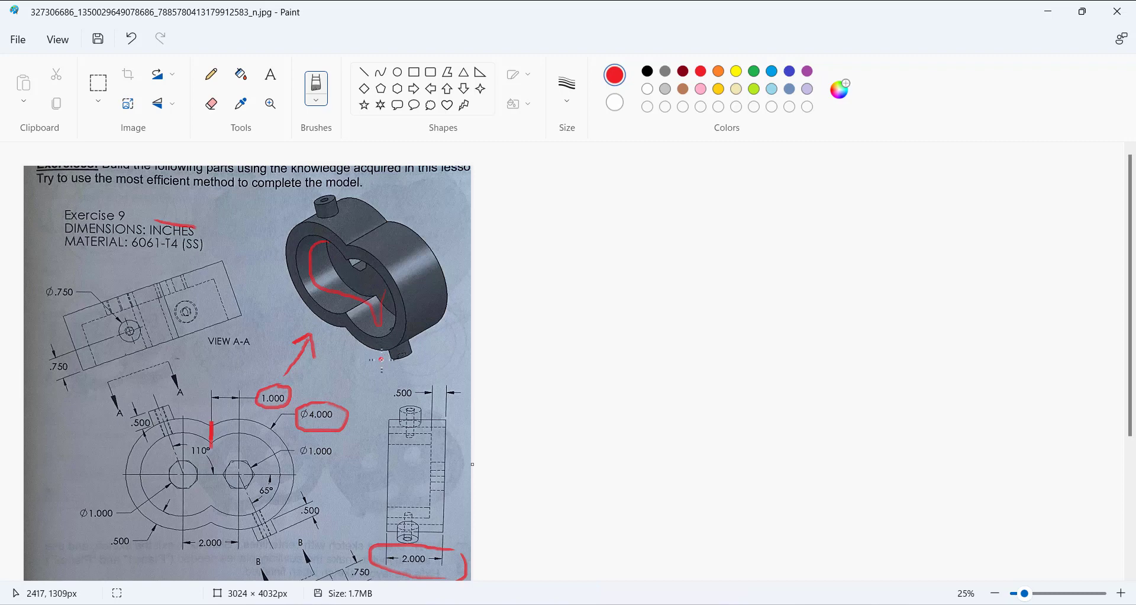
pyautogui.scroll(-2, 391, 357)
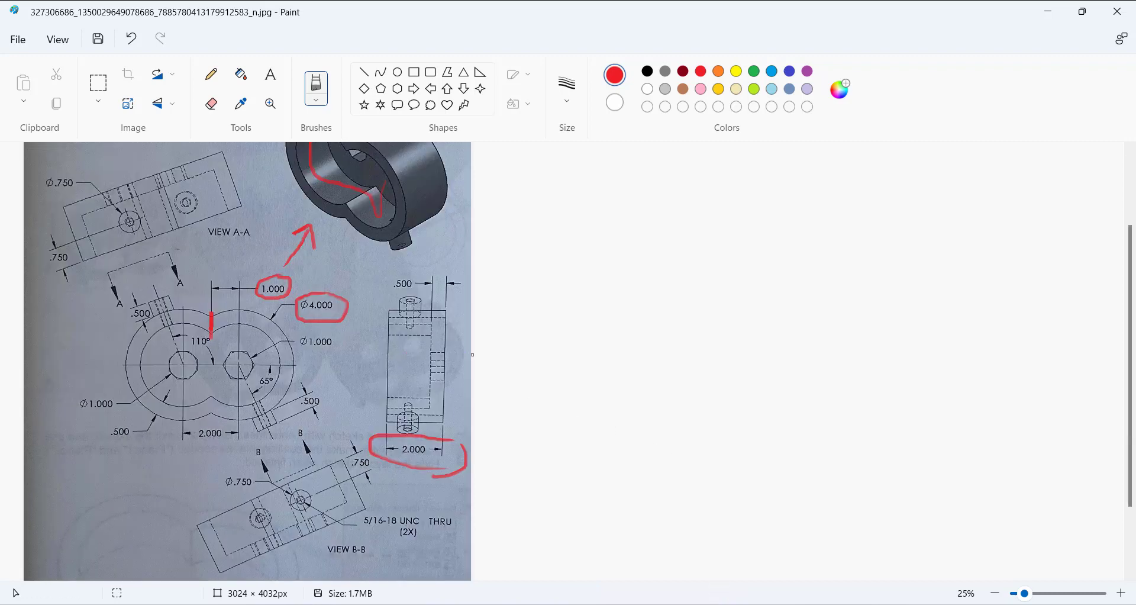
# Switch back to SOLIDWORKS and shell the body with a 0.5 in wall thickness, removing the front figure-eight face
pyautogui.click(716, 601)
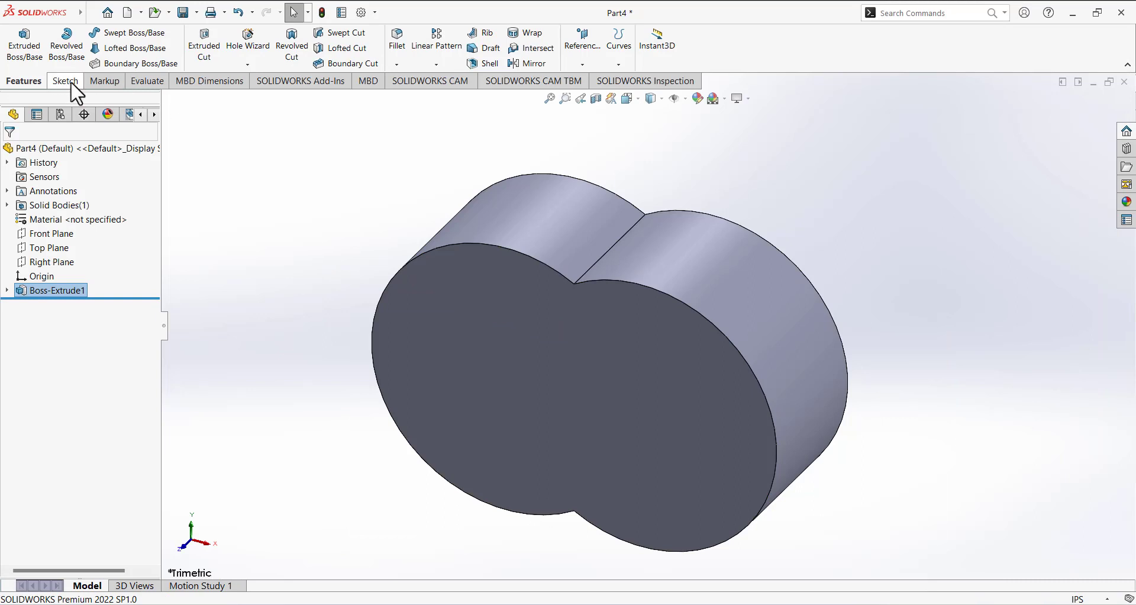
pyautogui.click(483, 63)
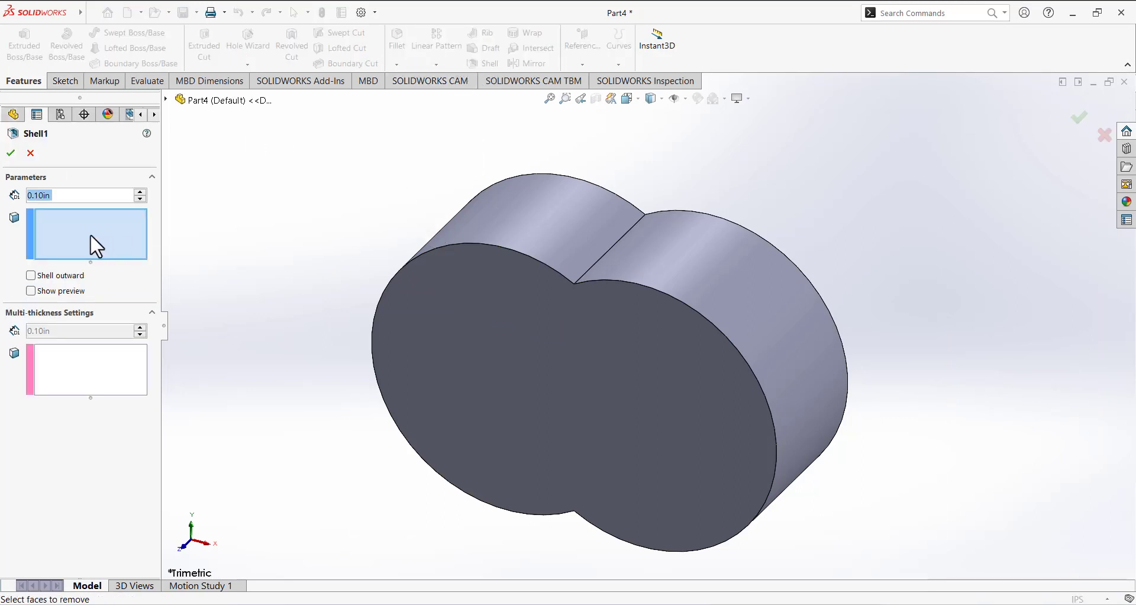
pyautogui.write('0.5')
pyautogui.press('Return')
pyautogui.click(55, 226)
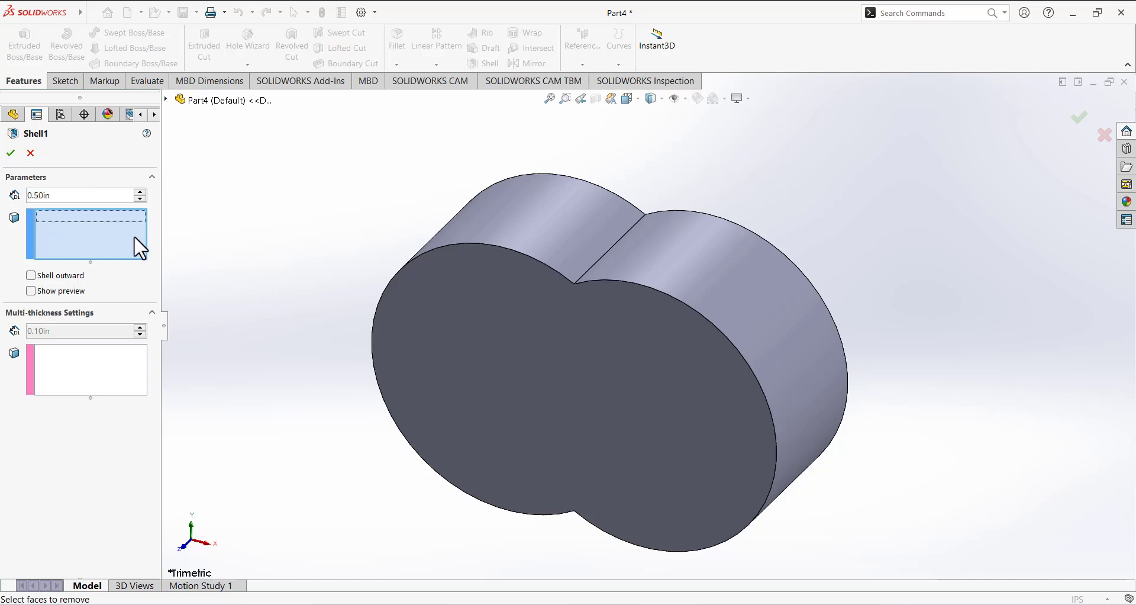
pyautogui.click(468, 379)
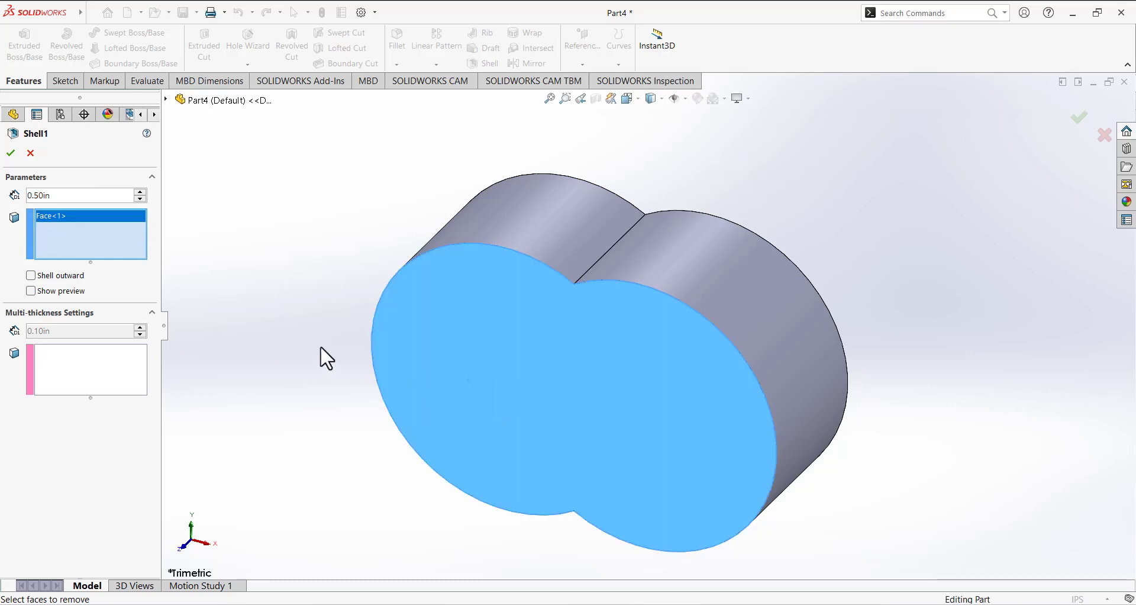
pyautogui.click(11, 152)
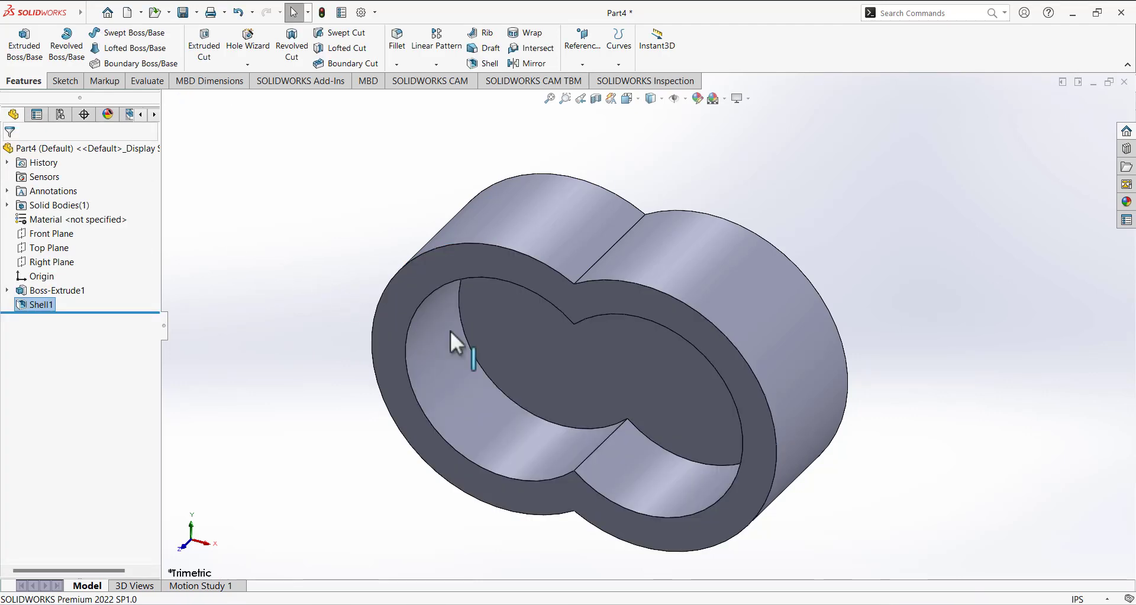
pyautogui.moveTo(483, 351)
pyautogui.mouseDown(button='middle')
pyautogui.moveTo(487, 228)
pyautogui.moveTo(470, 362)
pyautogui.mouseUp(button='middle')
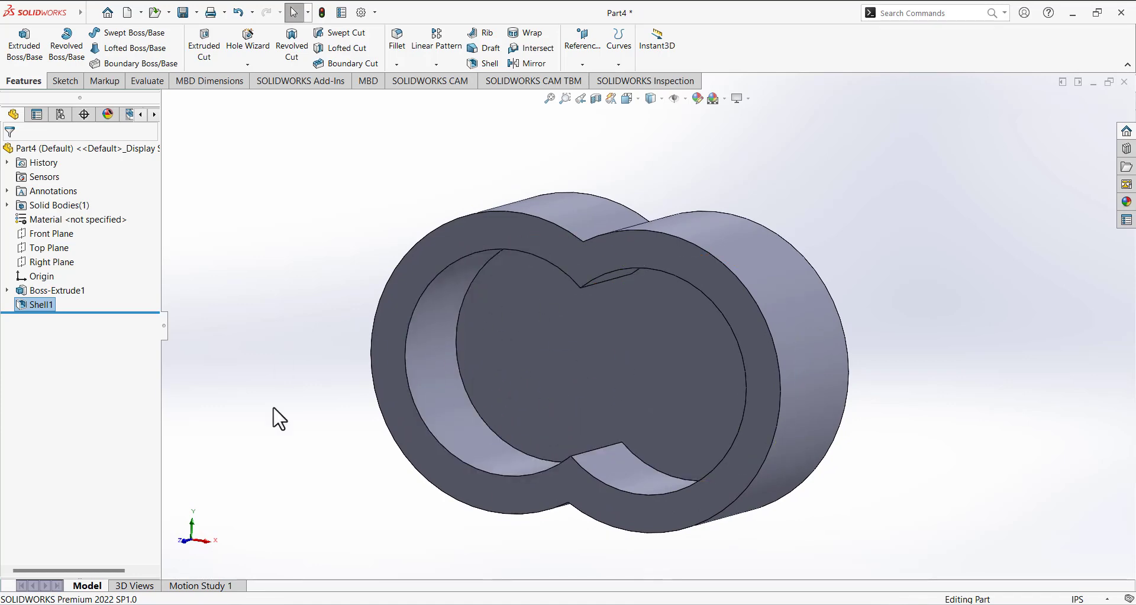
pyautogui.moveTo(285, 423); pyautogui.dragTo(321, 341, button='middle')
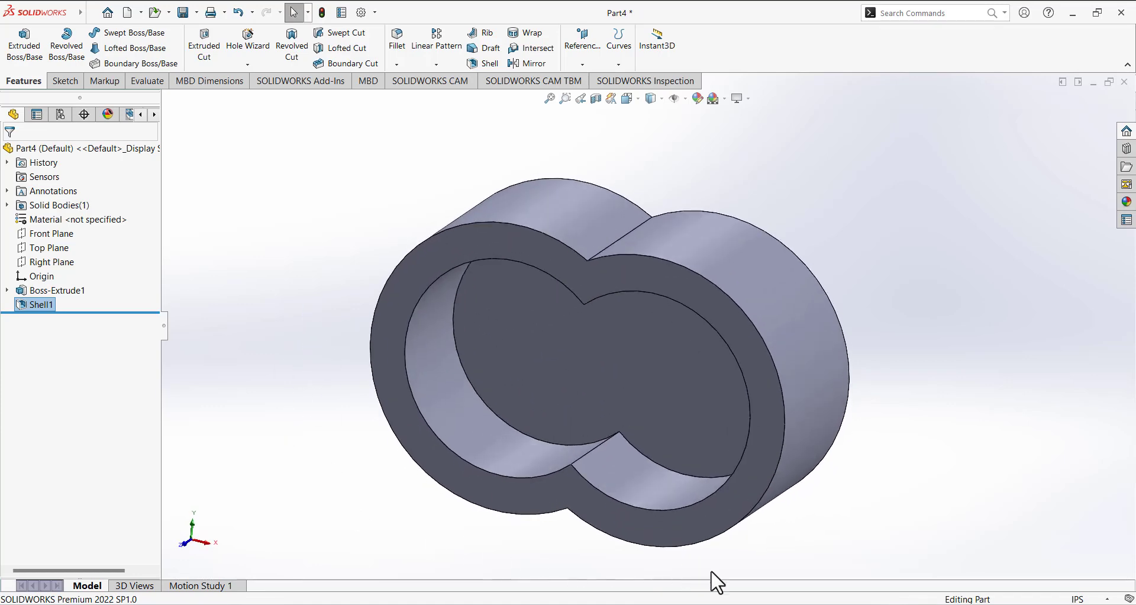
# Switch to Paint and circle both hexagonal cutouts in the drawing's front view in red
pyautogui.hotkey('alt', 'Tab')
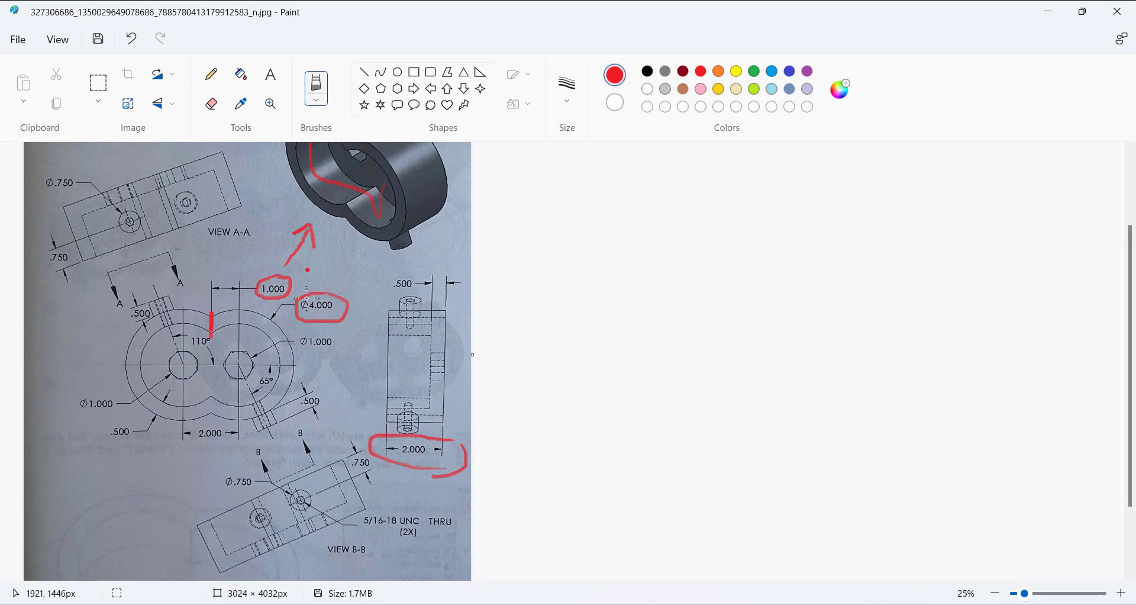
pyautogui.scroll(2, 346, 344)
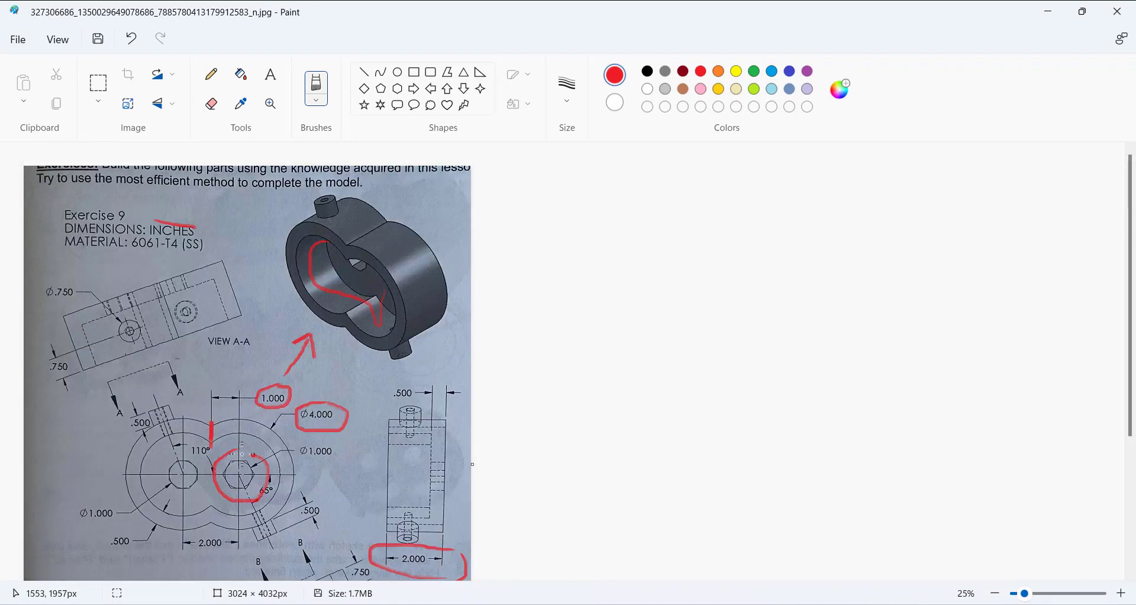
pyautogui.moveTo(183, 463)
pyautogui.mouseDown()
pyautogui.moveTo(160, 476)
pyautogui.moveTo(188, 493)
pyautogui.moveTo(205, 474)
pyautogui.moveTo(177, 456)
pyautogui.mouseUp()
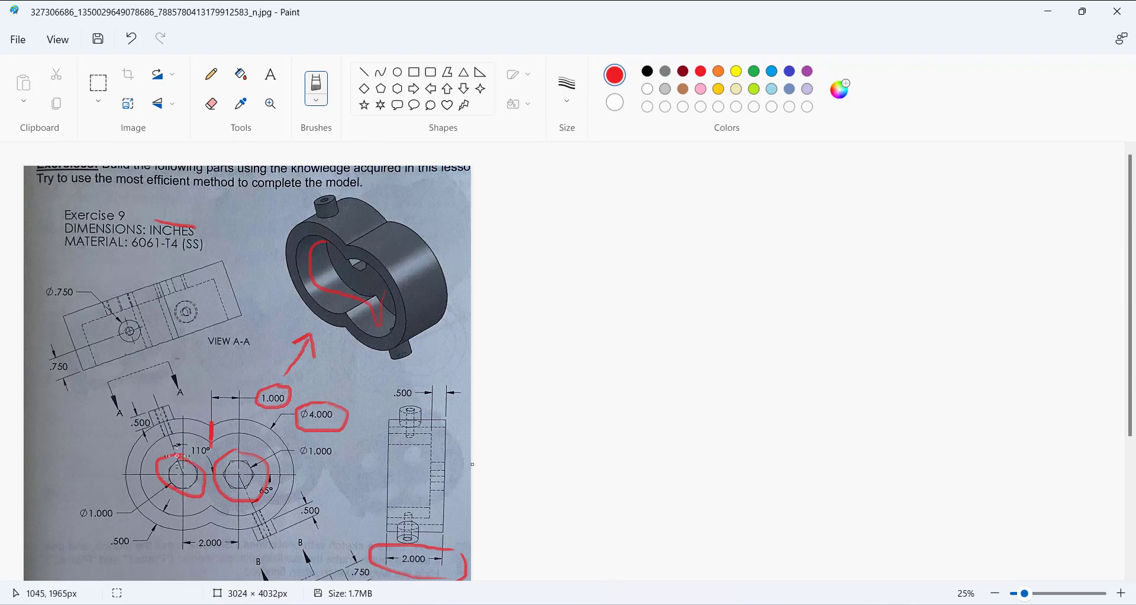
# Switch back to SOLIDWORKS, start a sketch on the cavity's floor face and view it straight on
pyautogui.hotkey('alt', 'Tab')
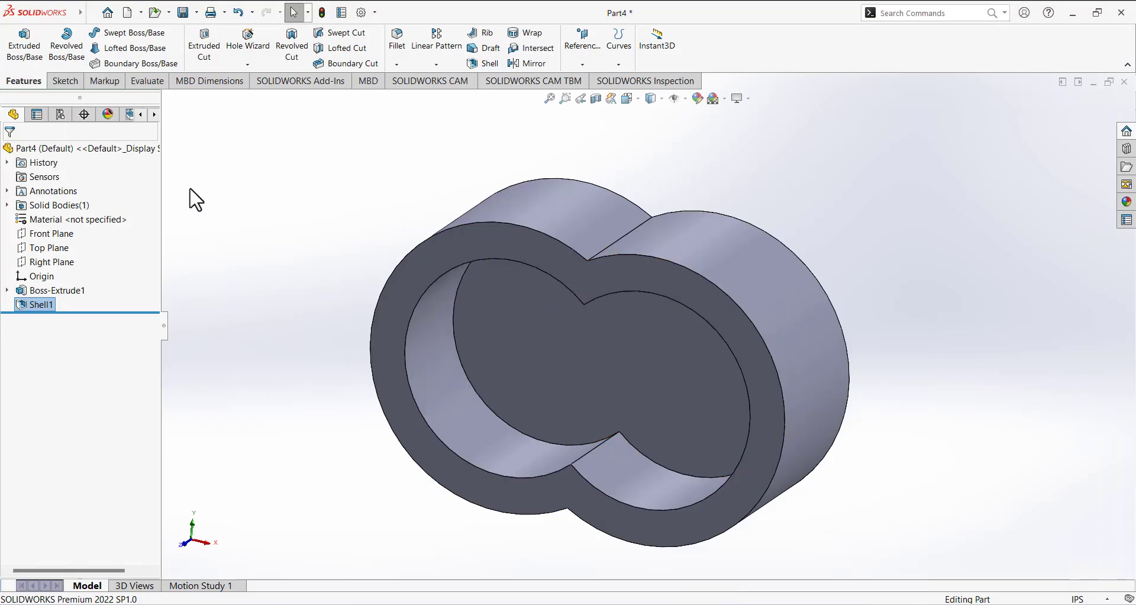
pyautogui.click(76, 83)
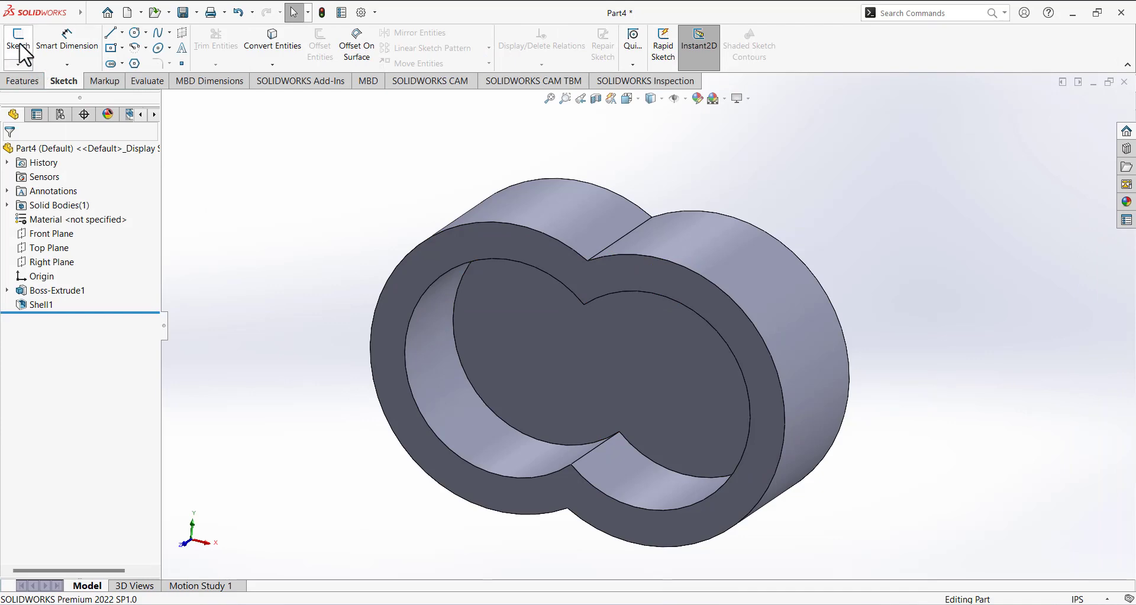
pyautogui.click(18, 43)
pyautogui.click(559, 349)
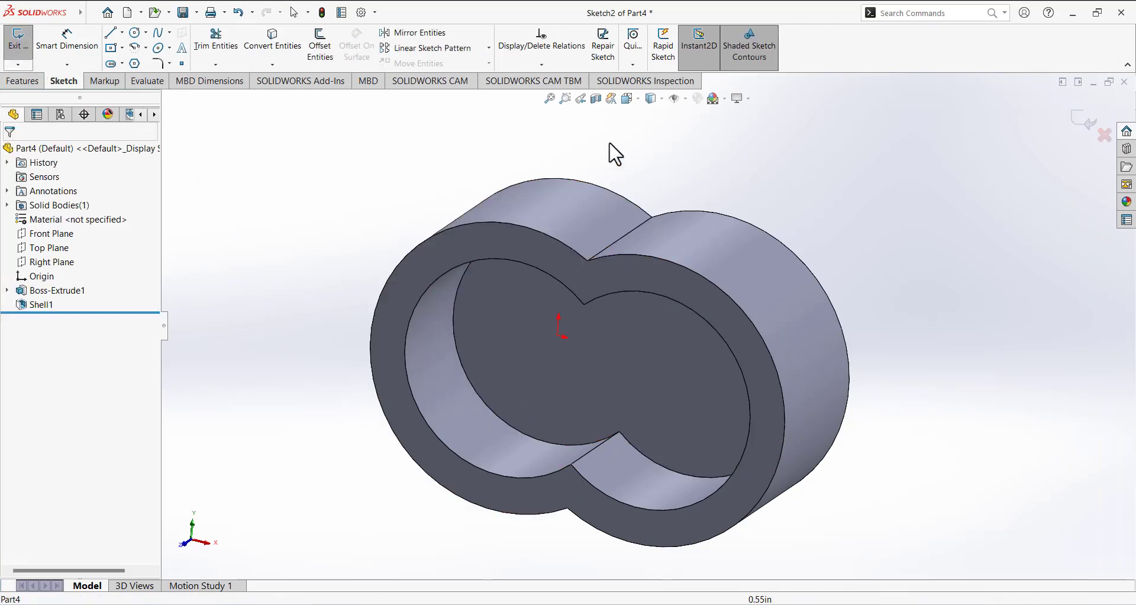
pyautogui.click(631, 98)
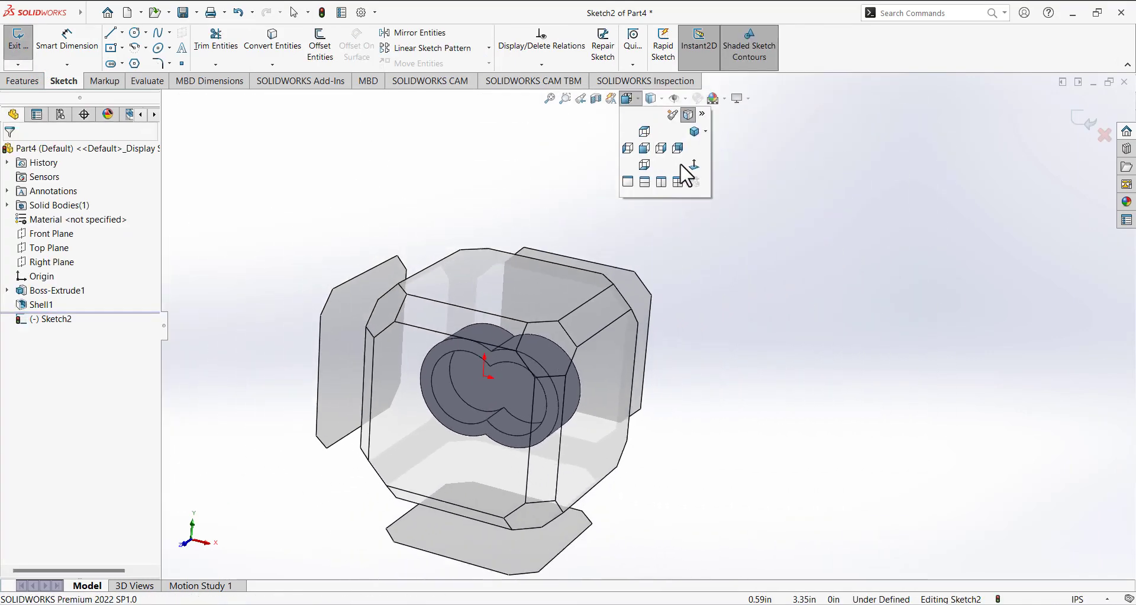
pyautogui.click(686, 173)
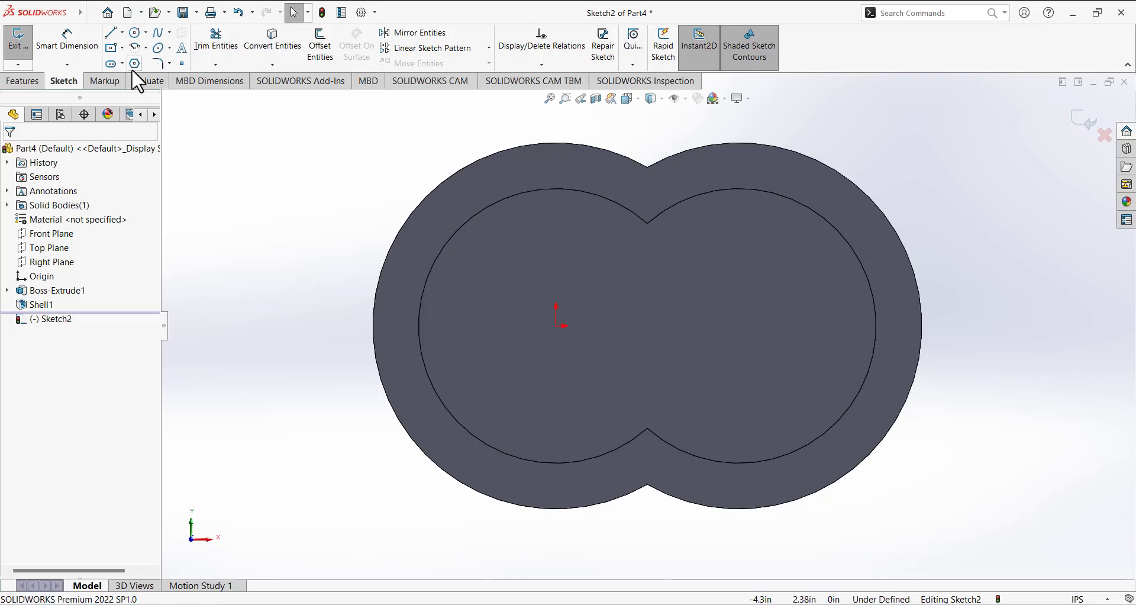
# Sketch two inscribed-circle hexagons, about 1.28 in across flats at the origin and about 1.24 in at the right lobe's center
pyautogui.click(135, 64)
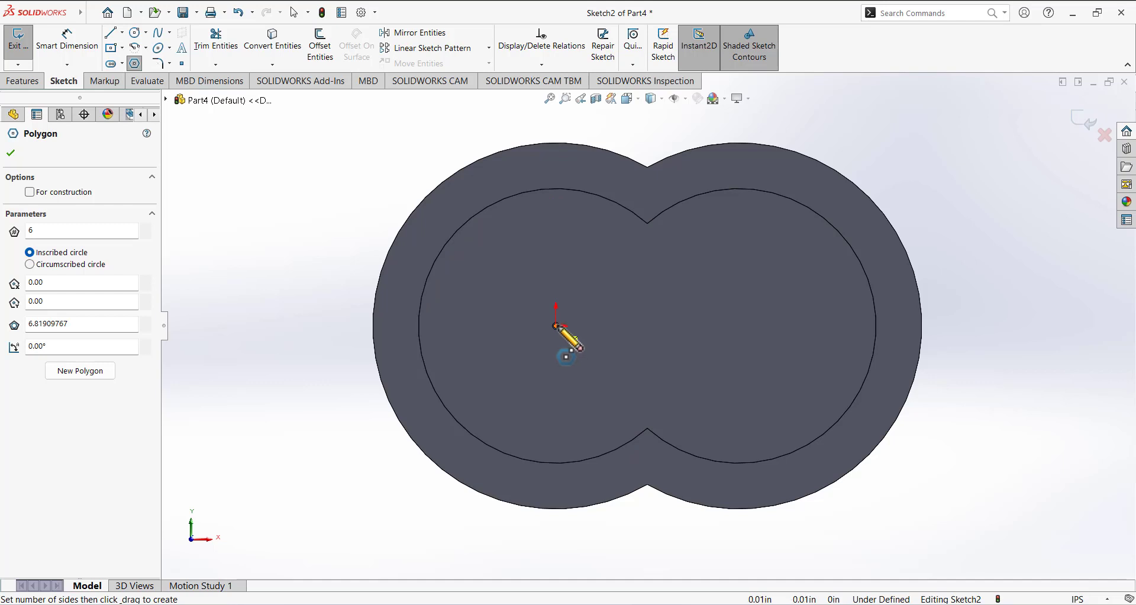
pyautogui.moveTo(556, 325)
pyautogui.mouseDown()
pyautogui.moveTo(597, 275)
pyautogui.moveTo(604, 294)
pyautogui.mouseUp()
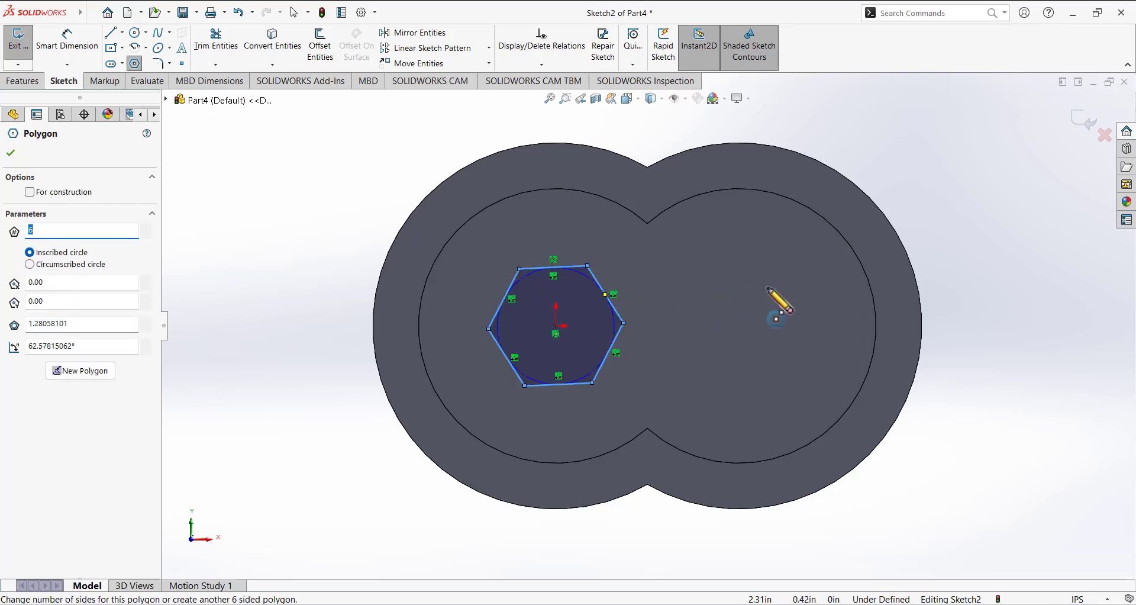
pyautogui.click(738, 325)
pyautogui.click(767, 268)
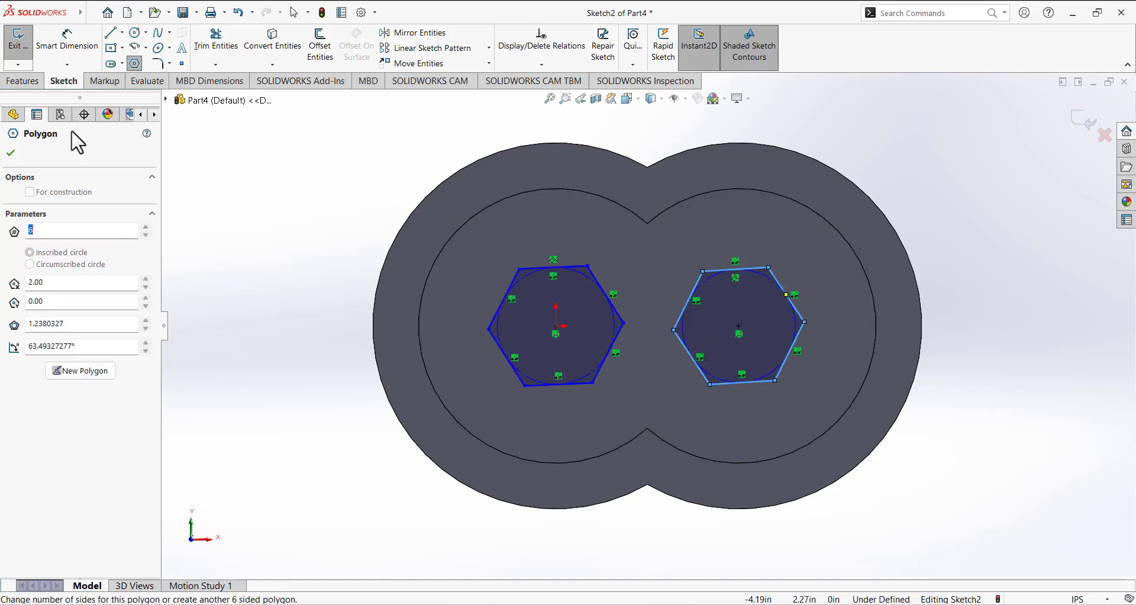
pyautogui.click(11, 153)
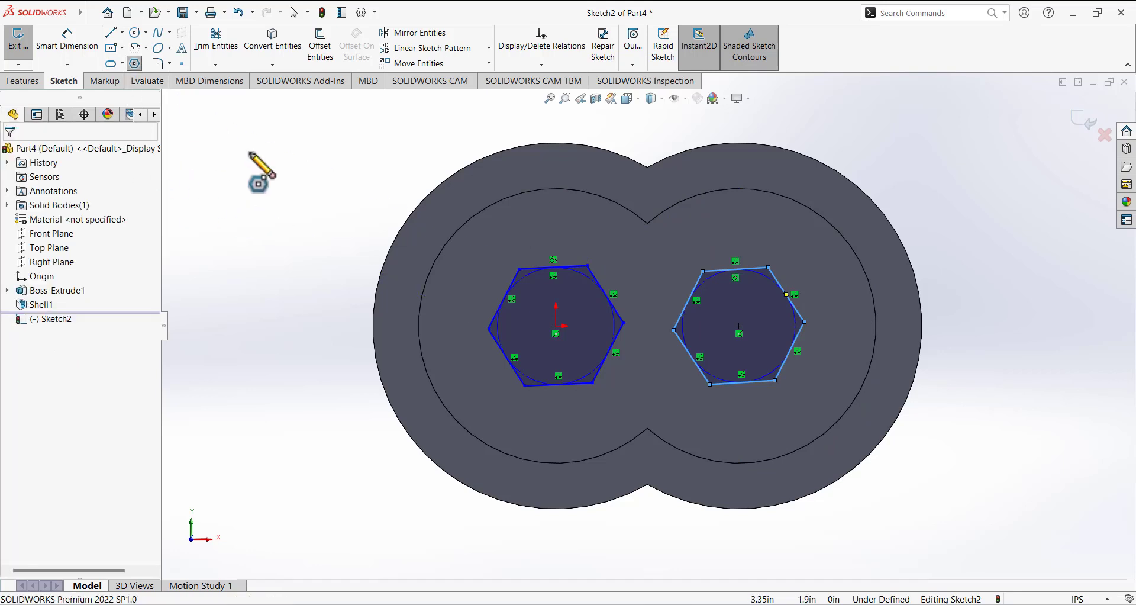
pyautogui.rightClick(234, 141)
pyautogui.click(296, 152)
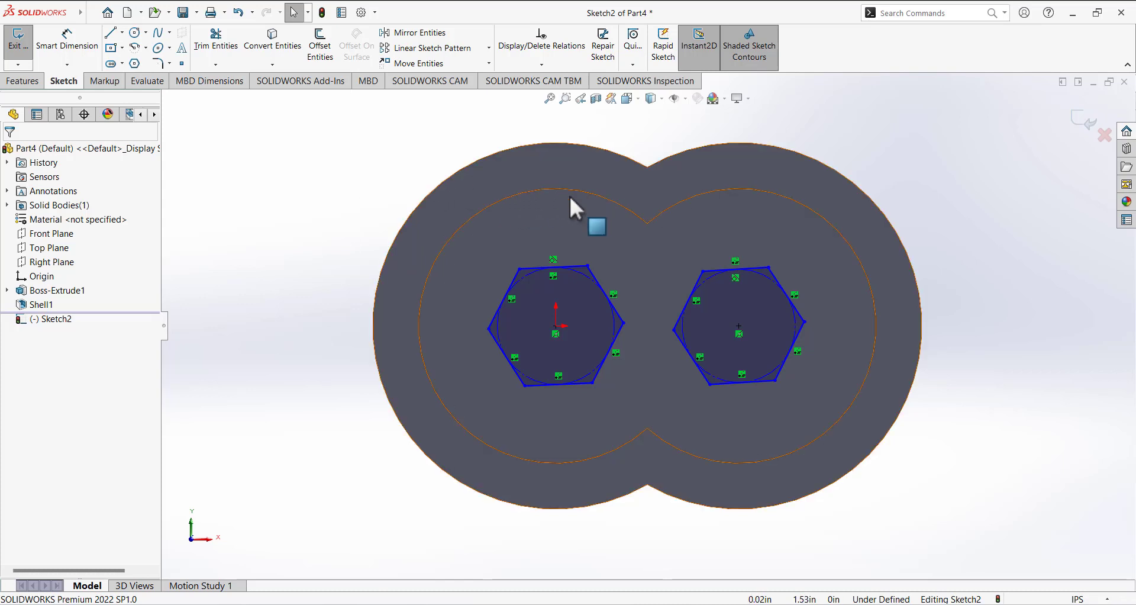
# Add a Horizontal relation to the upper edge of each hexagon
pyautogui.click(577, 269)
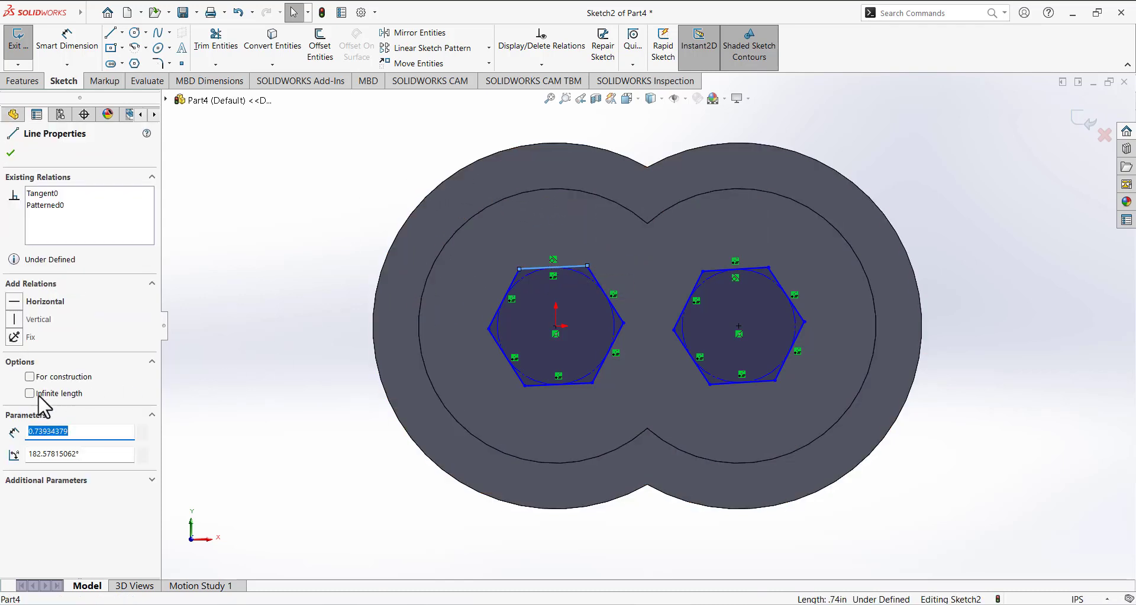
pyautogui.click(18, 304)
pyautogui.click(233, 276)
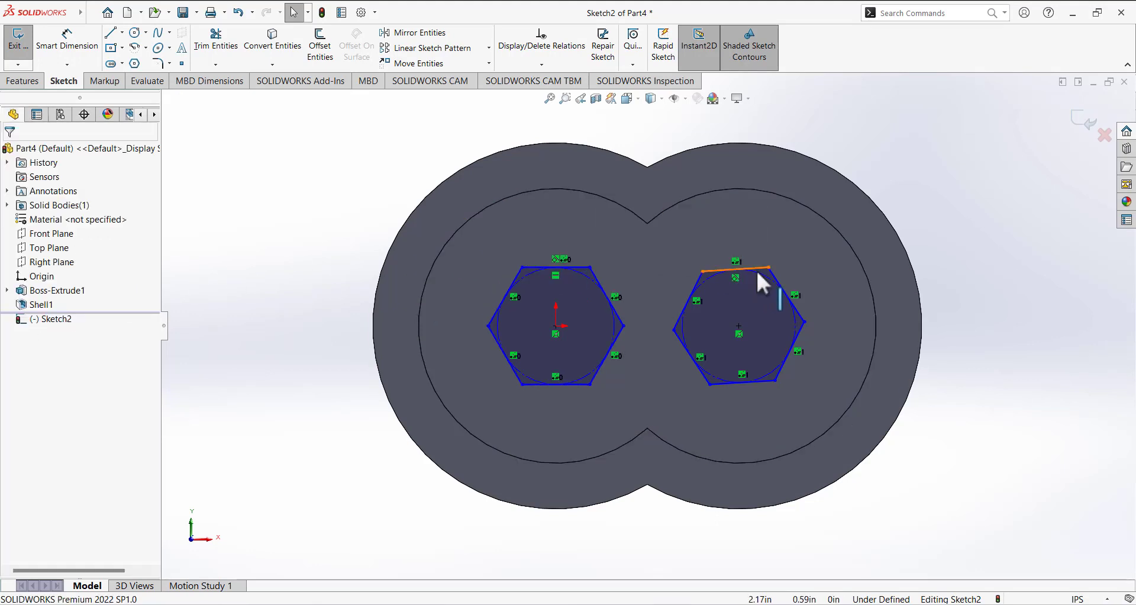
pyautogui.click(760, 270)
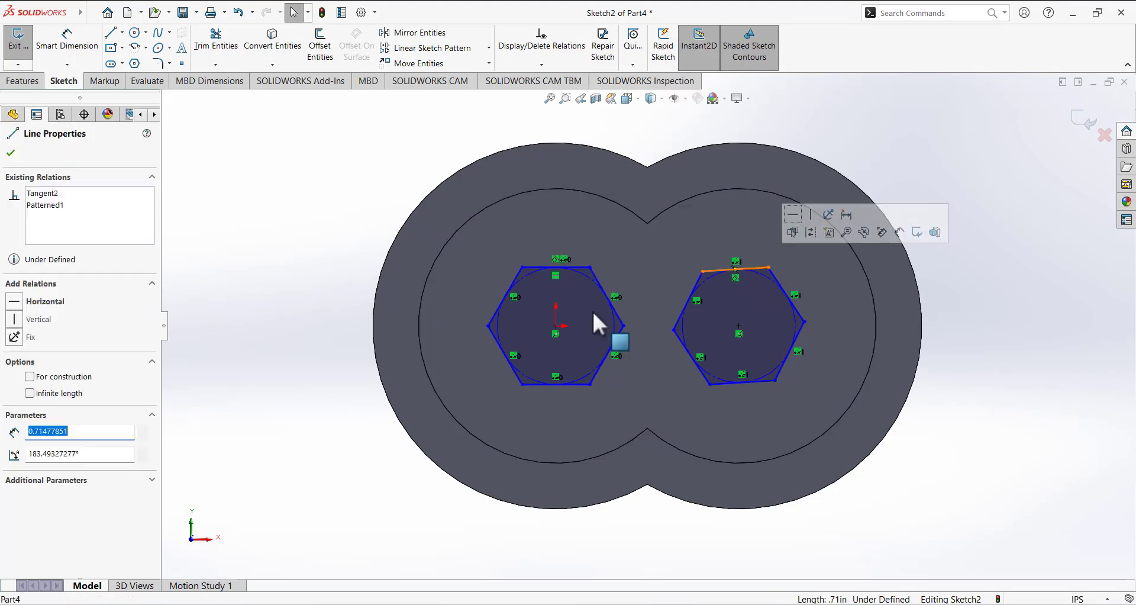
pyautogui.click(18, 305)
pyautogui.click(243, 228)
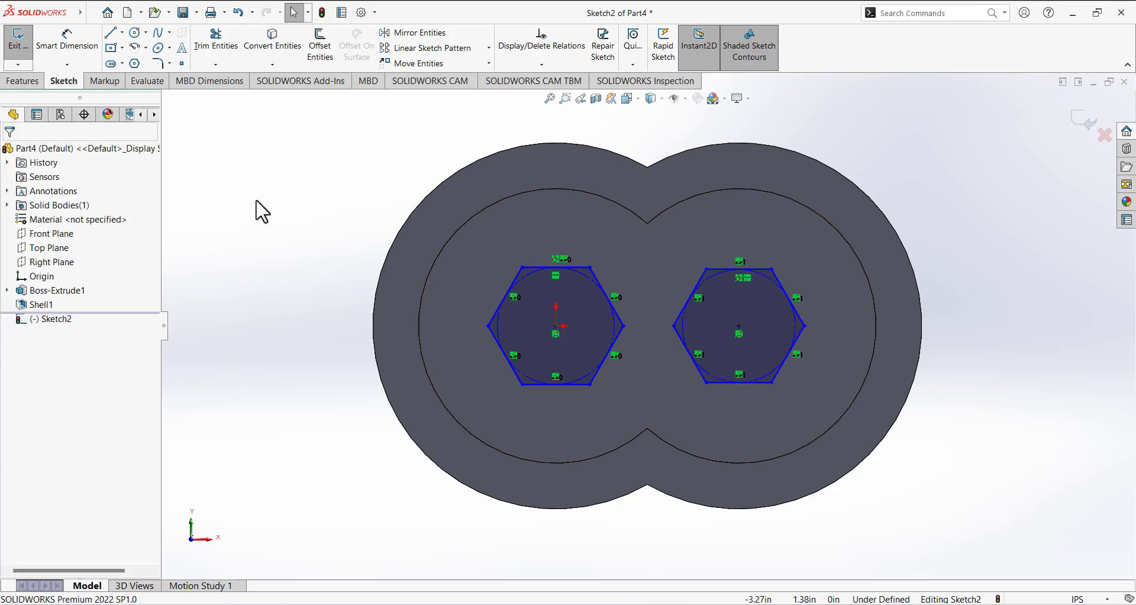
# Dimension the left hexagon's distance between its upper and lower flats to 1 in
pyautogui.click(68, 47)
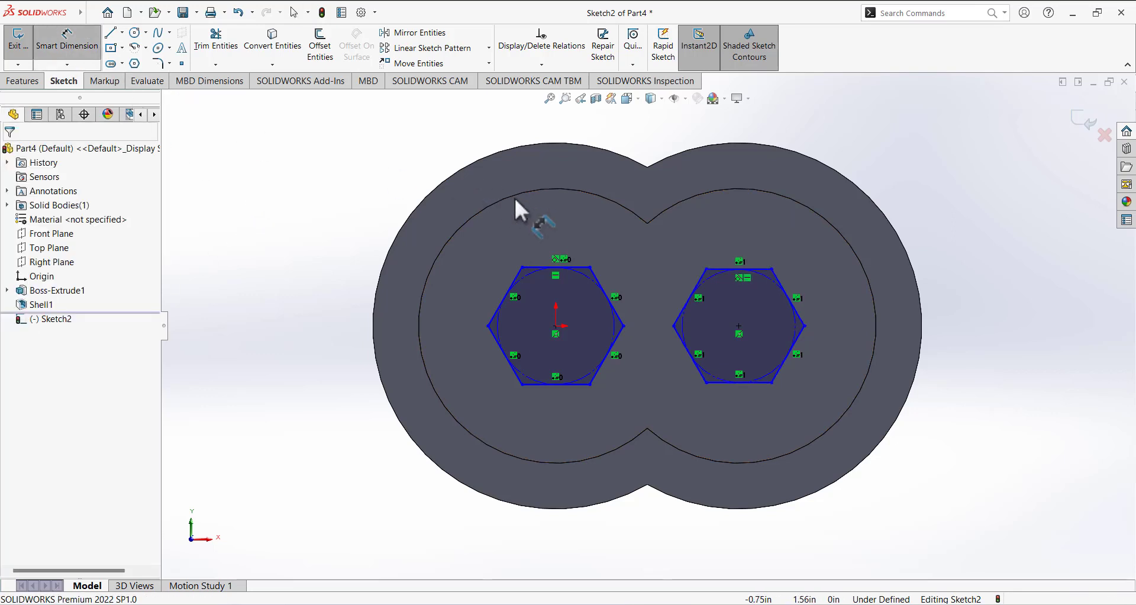
pyautogui.click(541, 267)
pyautogui.click(532, 383)
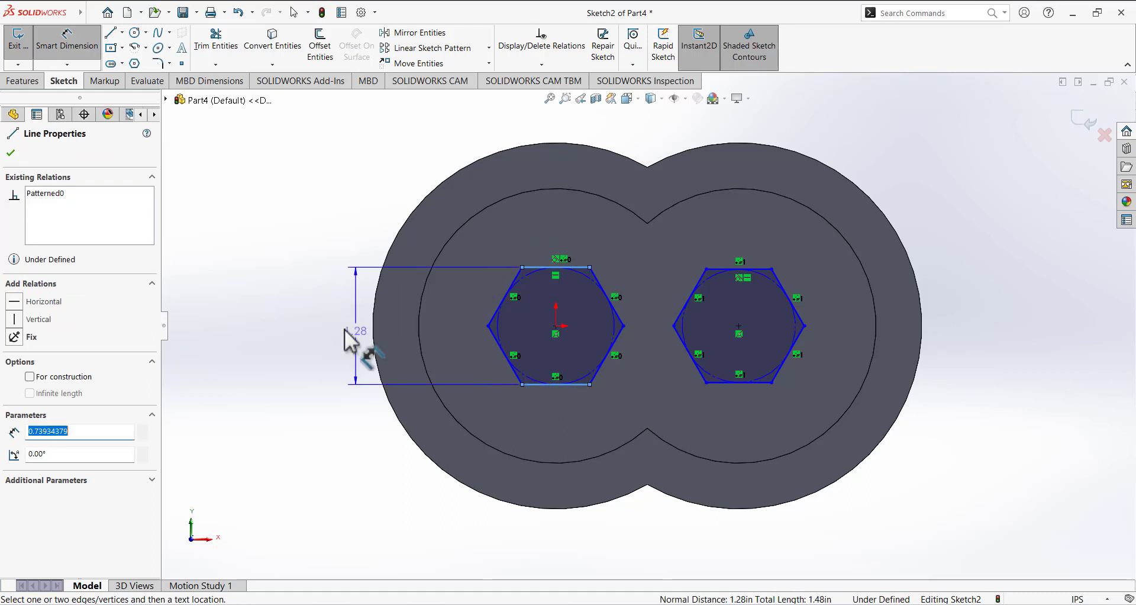
pyautogui.click(296, 402)
pyautogui.write('1.00in')
pyautogui.press('Return')
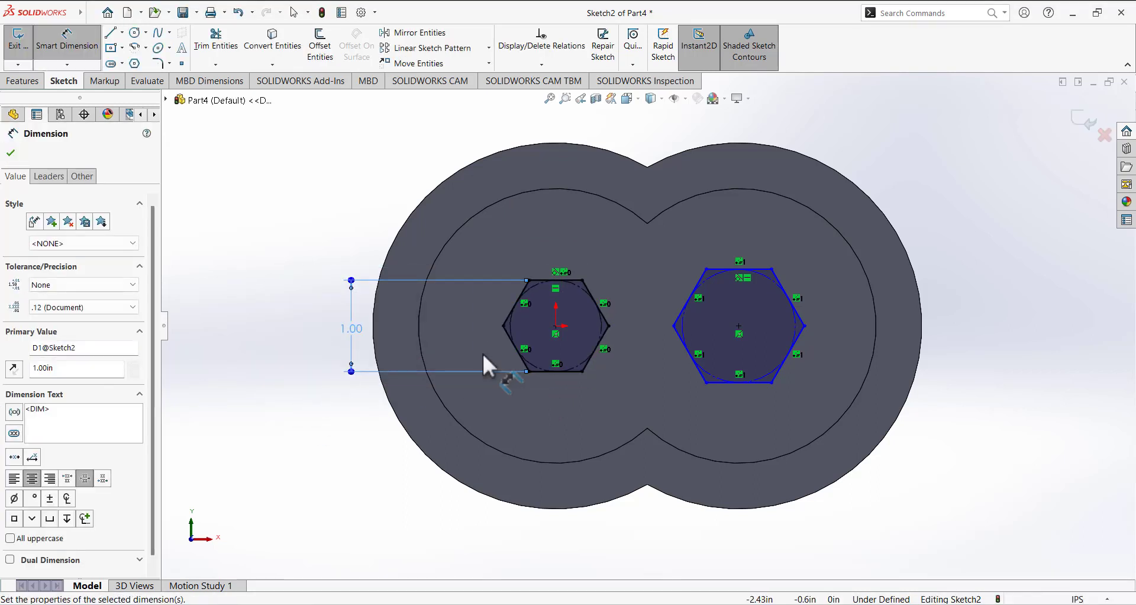
# Dimension the right hexagon between its upper and lower flats to 1 in, matching the left one
pyautogui.click(762, 274)
pyautogui.click(762, 381)
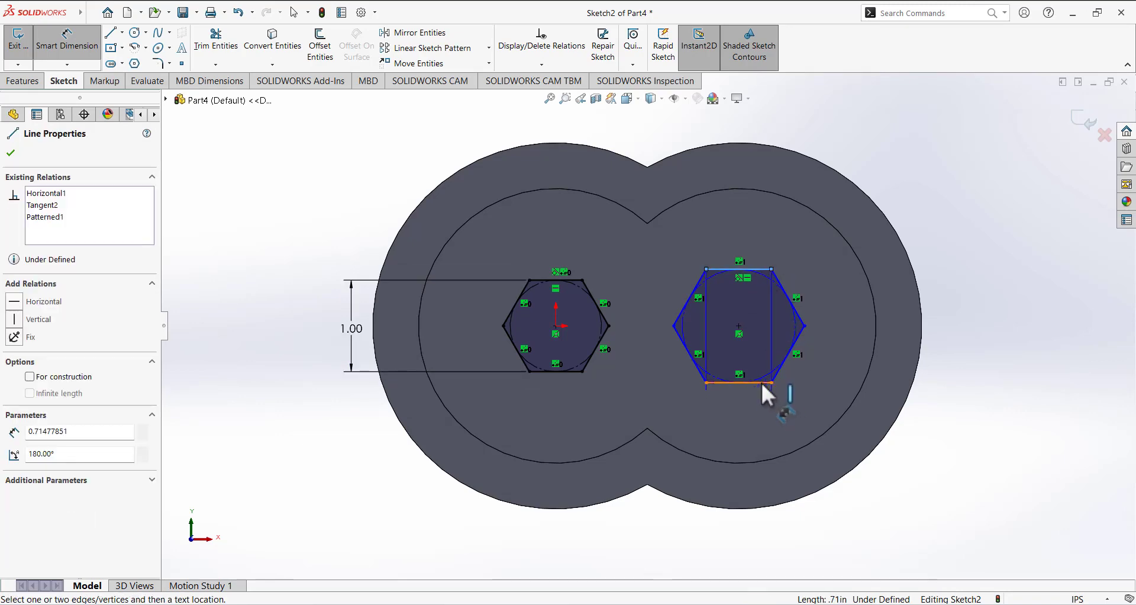
pyautogui.click(835, 318)
pyautogui.write('1.2380327in')
pyautogui.press('Return')
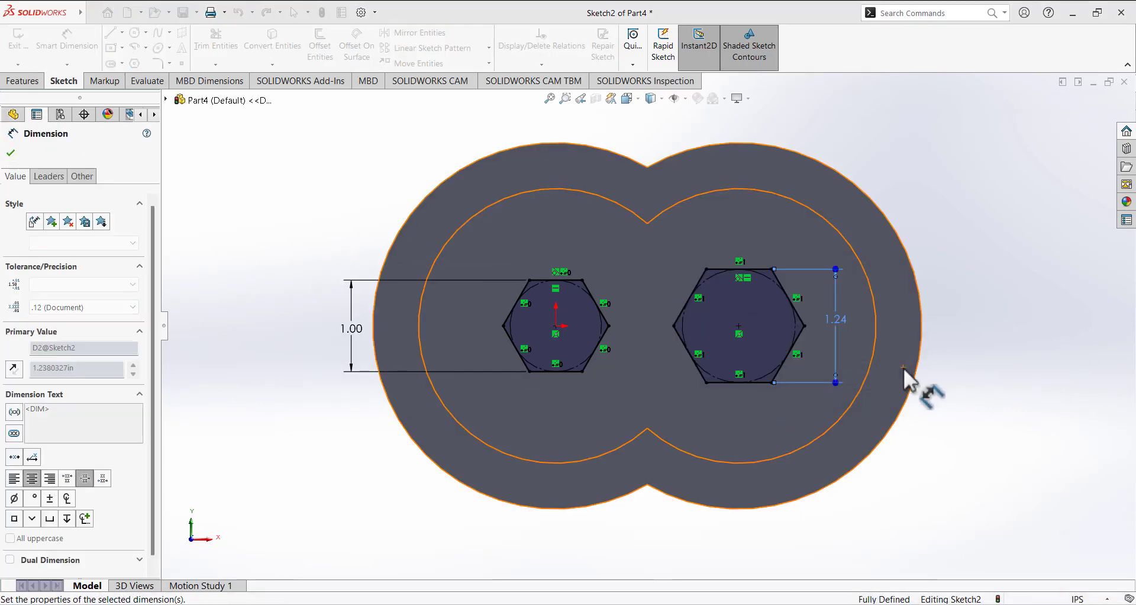
# Switch to Paint and circle the Ø1.000 hexagon dimension in the drawing's front view in red
pyautogui.hotkey('alt', 'Tab')
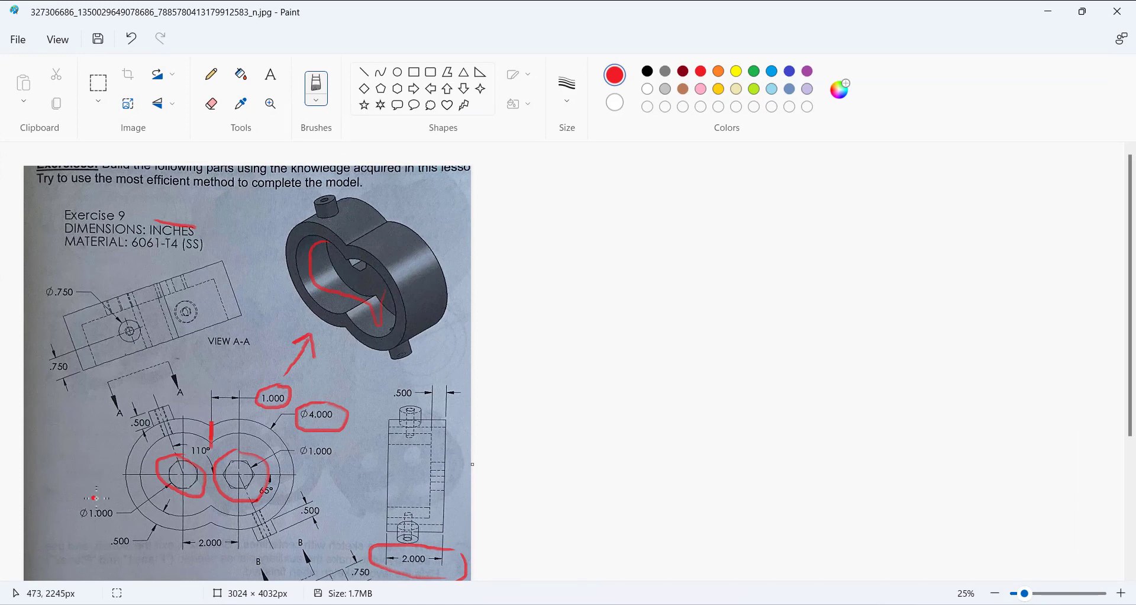
pyautogui.moveTo(96, 528); pyautogui.dragTo(88, 492)
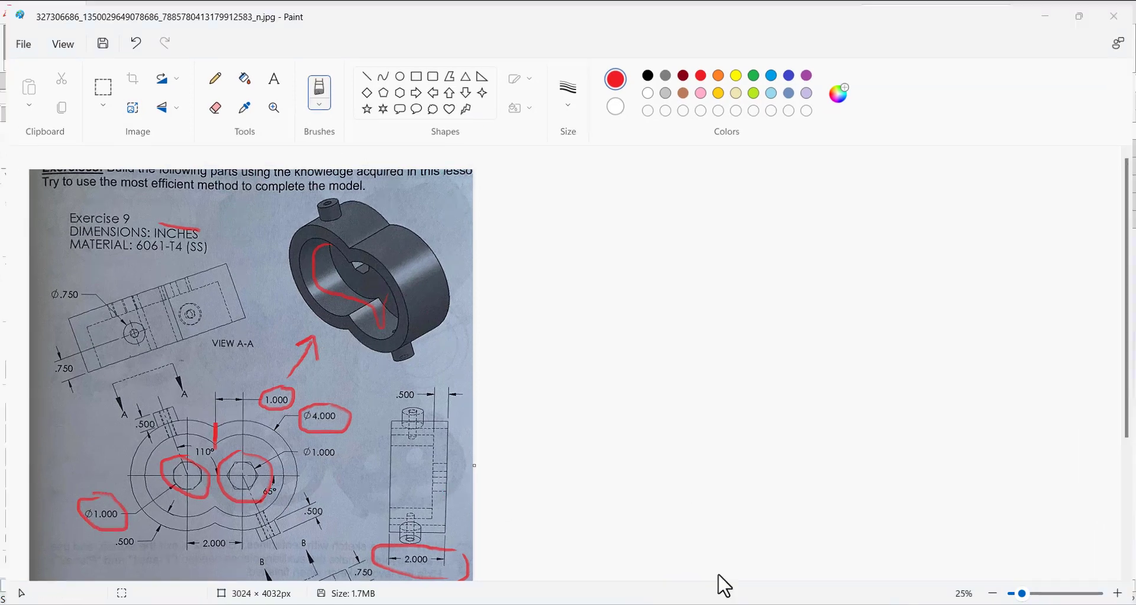
# Switch back to SOLIDWORKS, exit the sketch and cut-extrude both hexagons through the cavity floor
pyautogui.hotkey('alt', 'Tab')
pyautogui.click(19, 41)
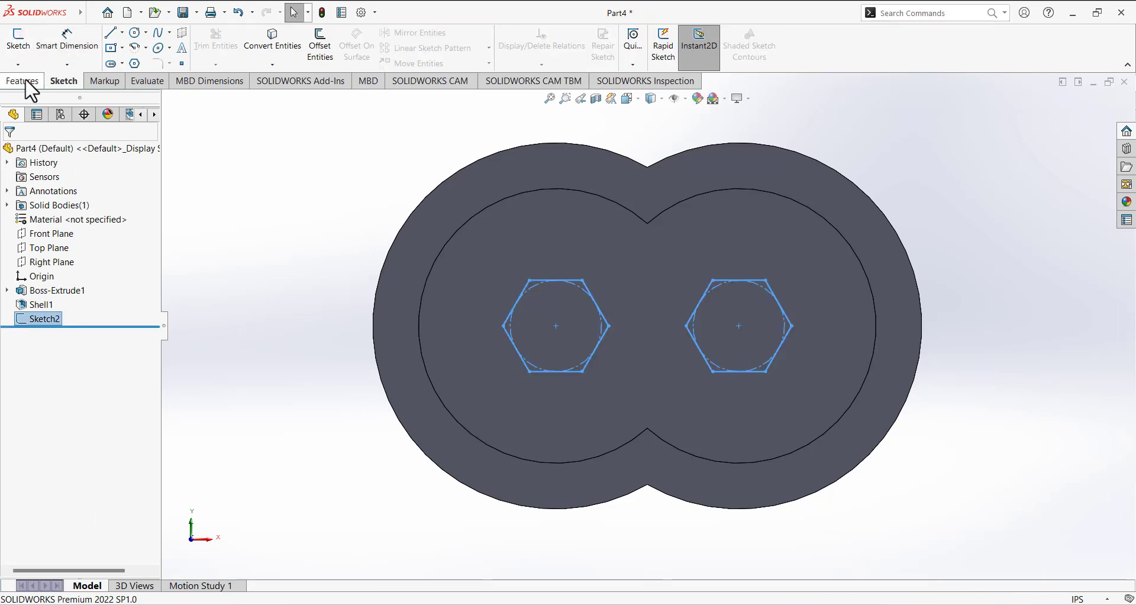
pyautogui.click(24, 81)
pyautogui.click(204, 45)
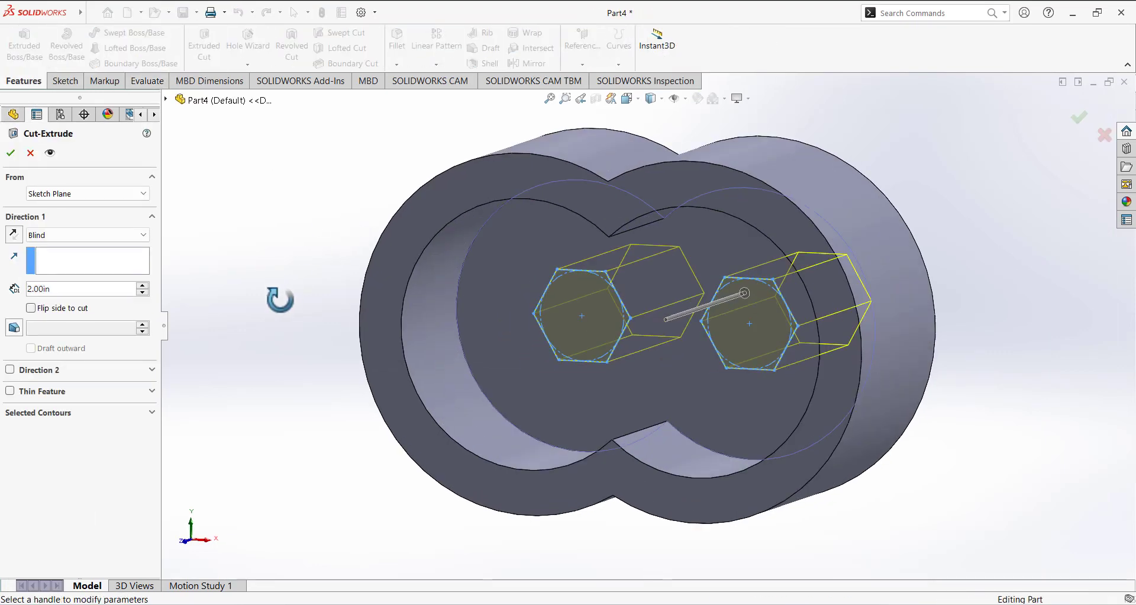
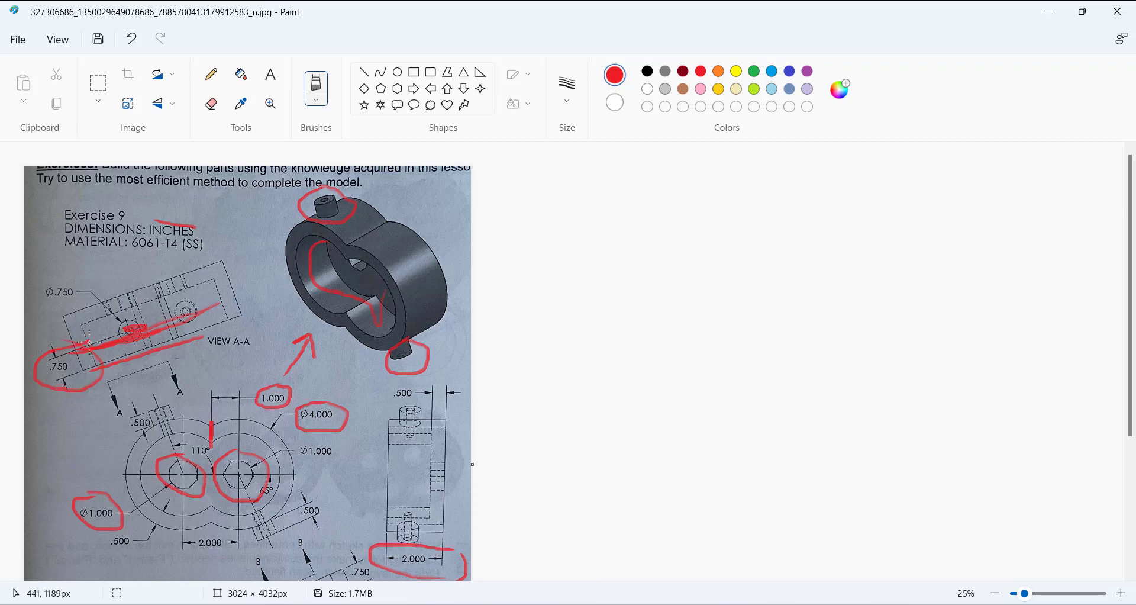
# Examine the reference drawing and mark the 110° and 65° boss angles in the front view in red
pyautogui.scroll(-3, 225, 403)
pyautogui.scroll(3, 232, 400)
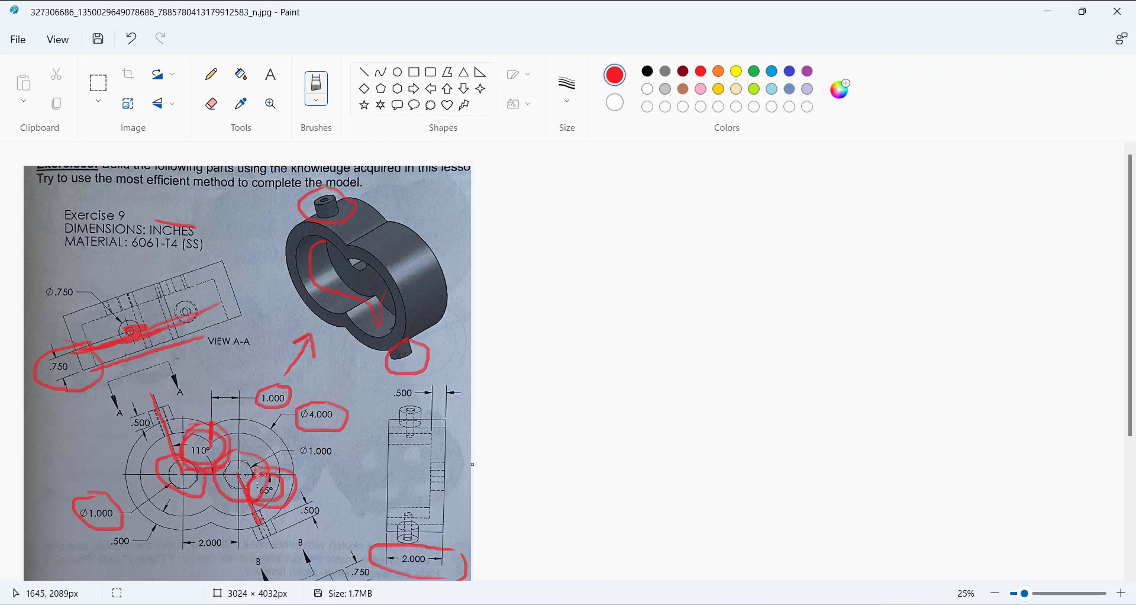
# Switch back to SOLIDWORKS and create a reference plane offset 0.75 in from the front rim face, flipped into the body
pyautogui.hotkey('alt', 'Tab')
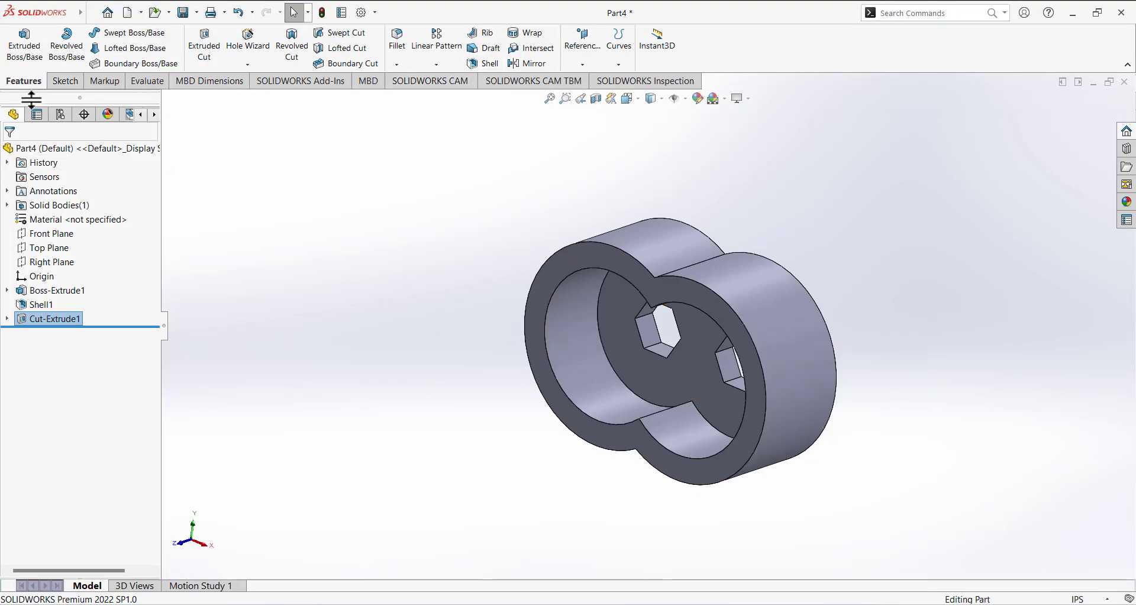
pyautogui.click(587, 66)
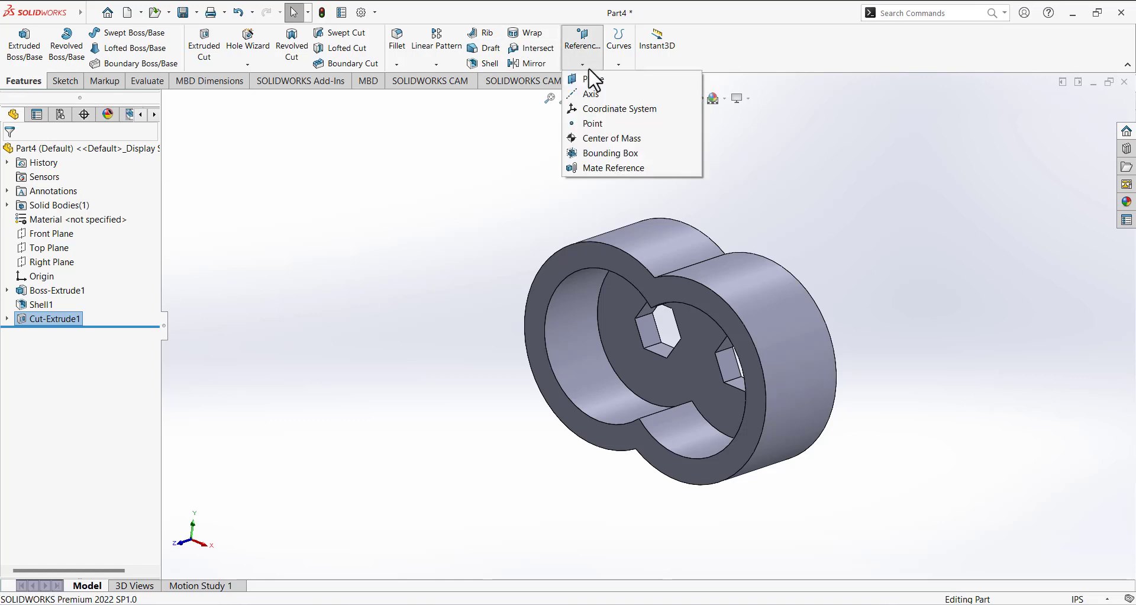
pyautogui.click(590, 77)
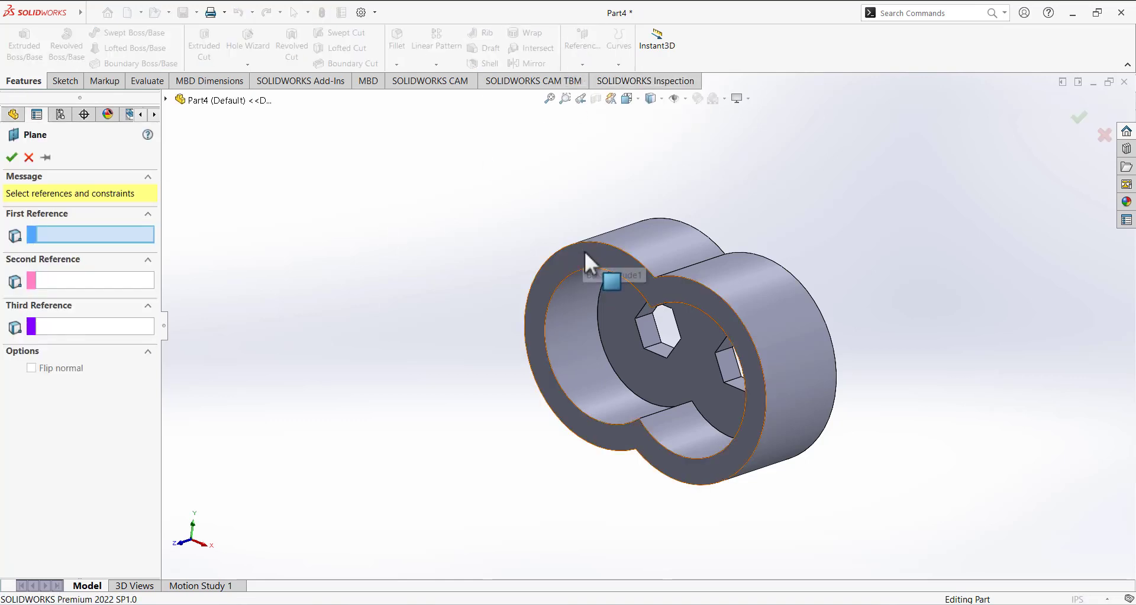
pyautogui.click(584, 250)
pyautogui.moveTo(361, 239); pyautogui.dragTo(331, 271, button='middle')
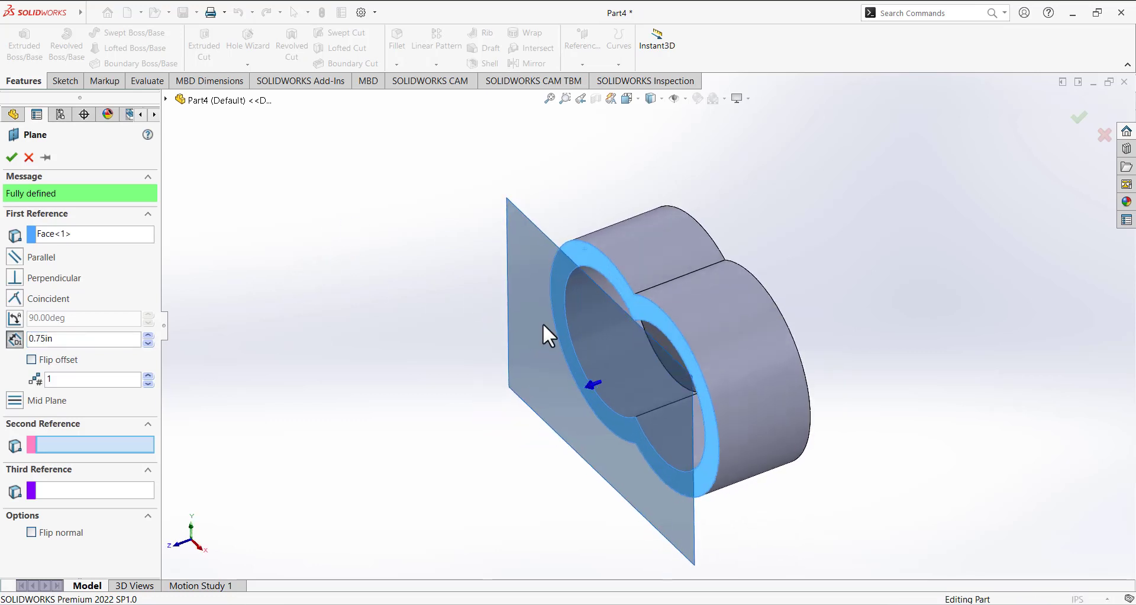
pyautogui.click(33, 360)
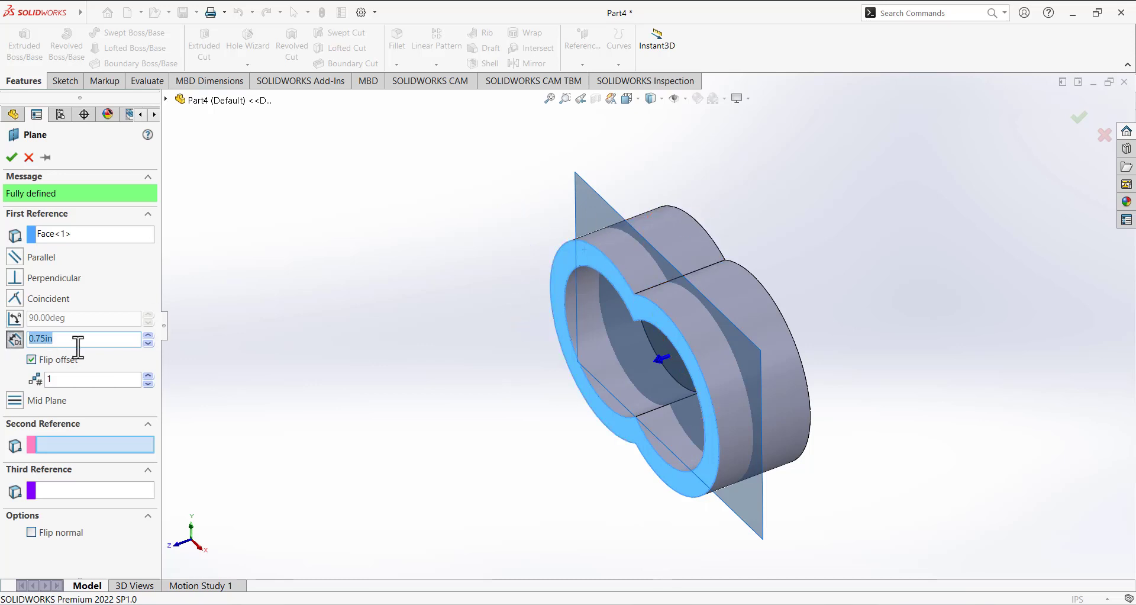
pyautogui.write('0')
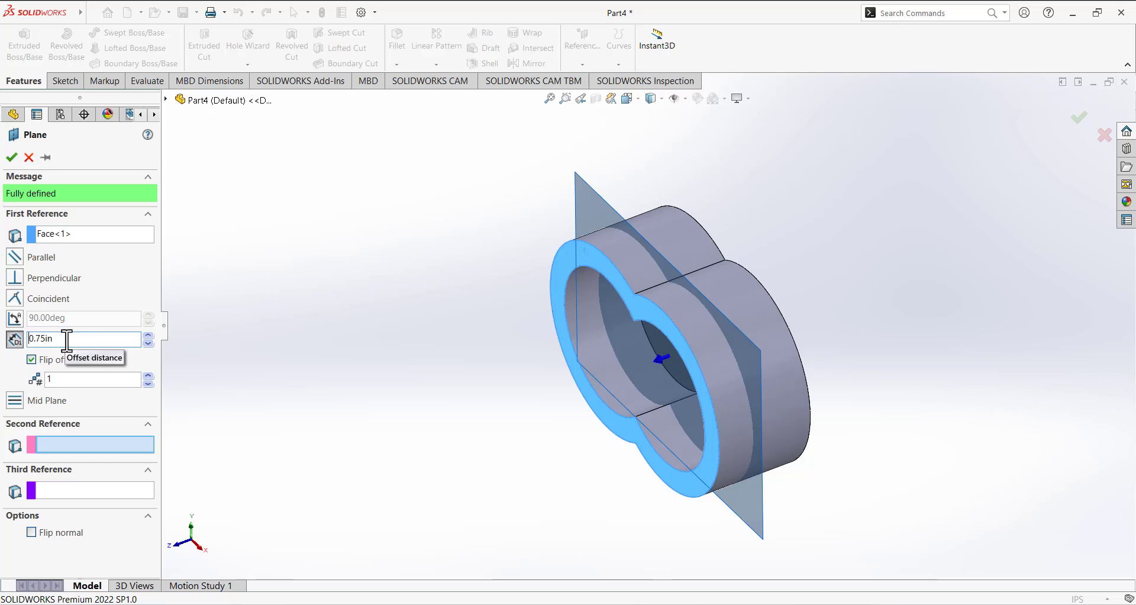
pyautogui.click(11, 157)
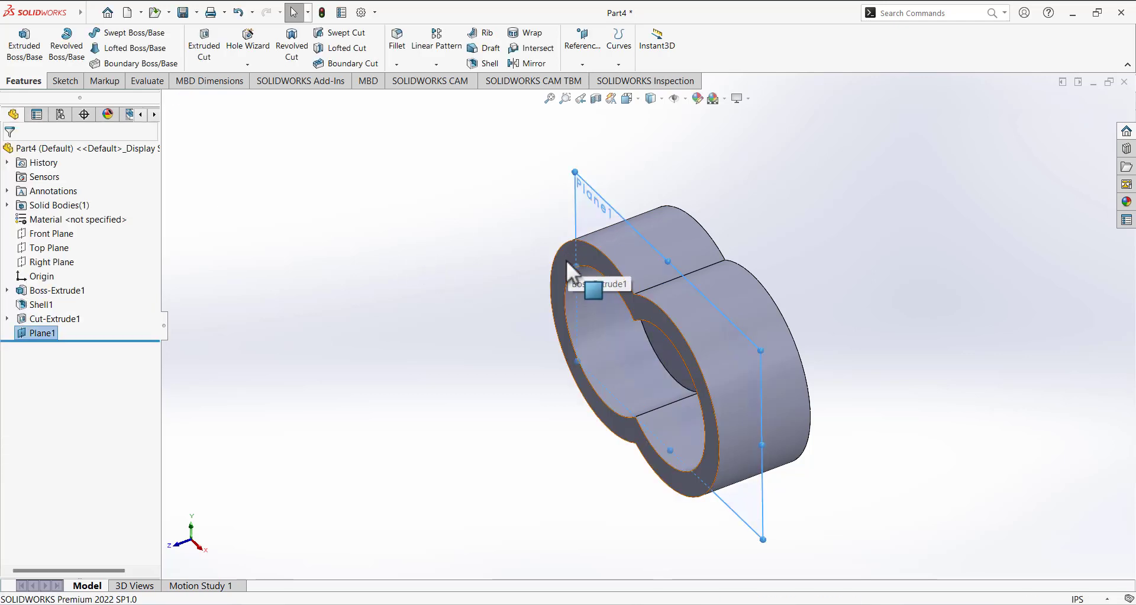
# Start a sketch on the offset plane and draw a horizontal centerline about 2.11 in long from the origin into the right-hand hexagon
pyautogui.moveTo(470, 255)
pyautogui.mouseDown(button='middle')
pyautogui.moveTo(460, 274)
pyautogui.moveTo(473, 234)
pyautogui.mouseUp(button='middle')
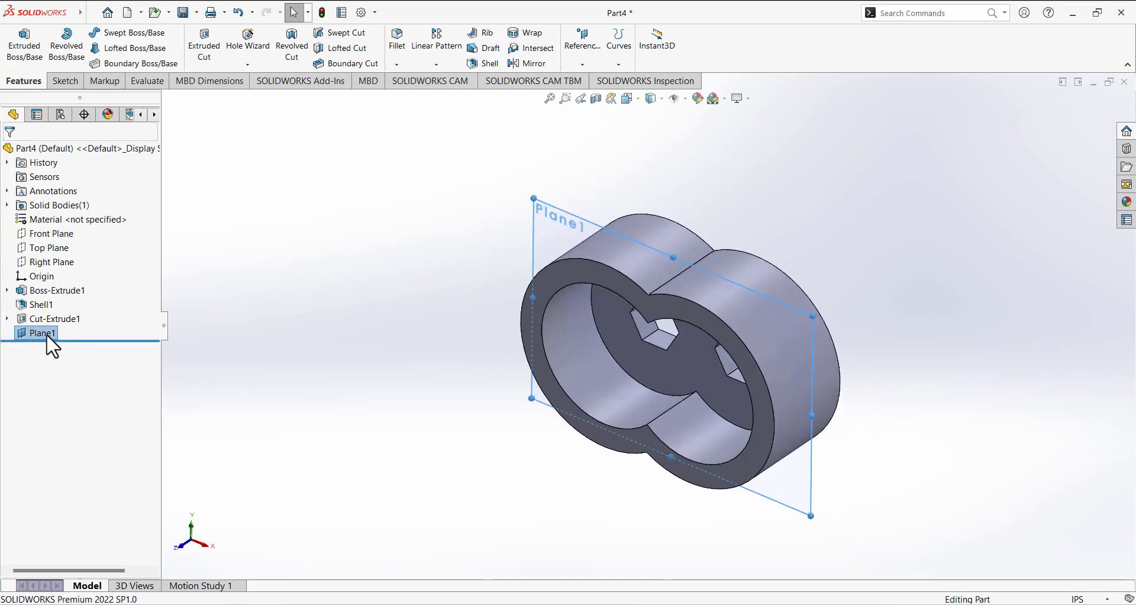
pyautogui.click(65, 81)
pyautogui.click(19, 42)
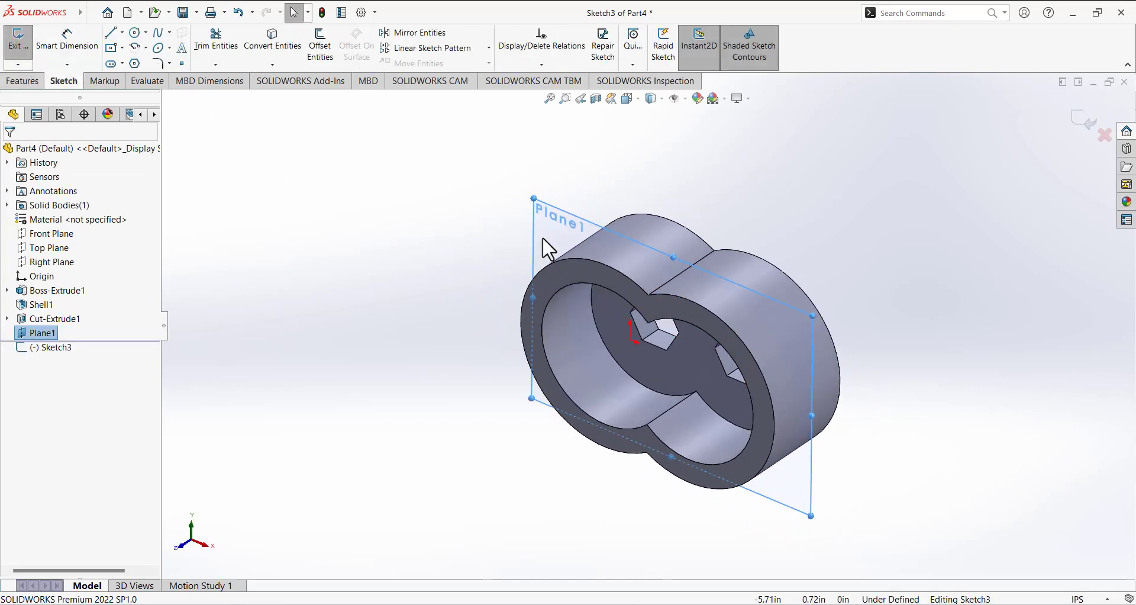
pyautogui.click(628, 98)
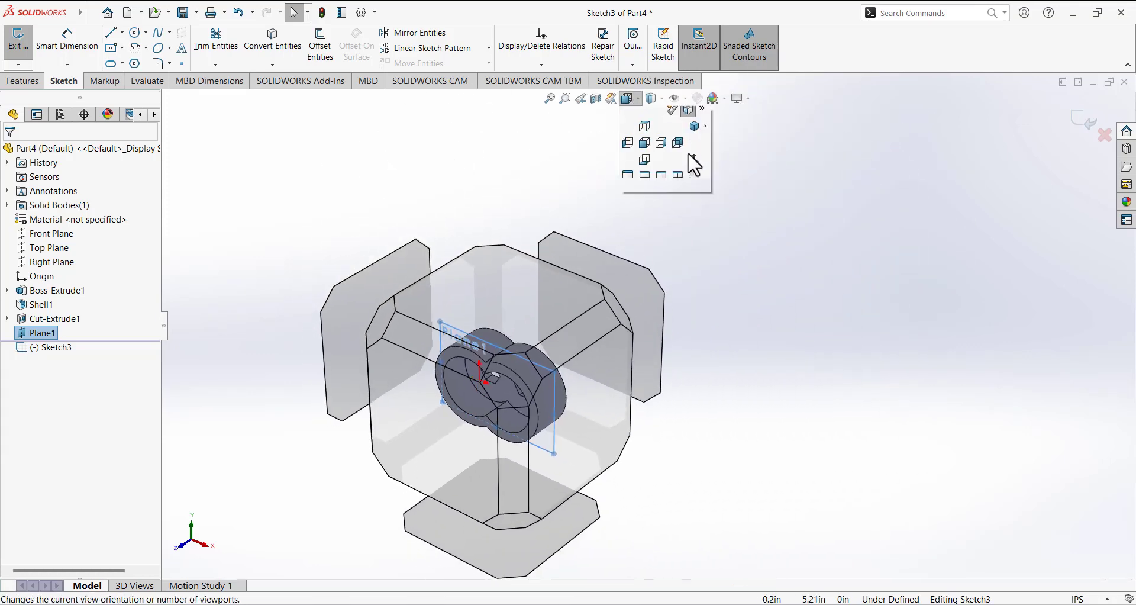
pyautogui.click(681, 151)
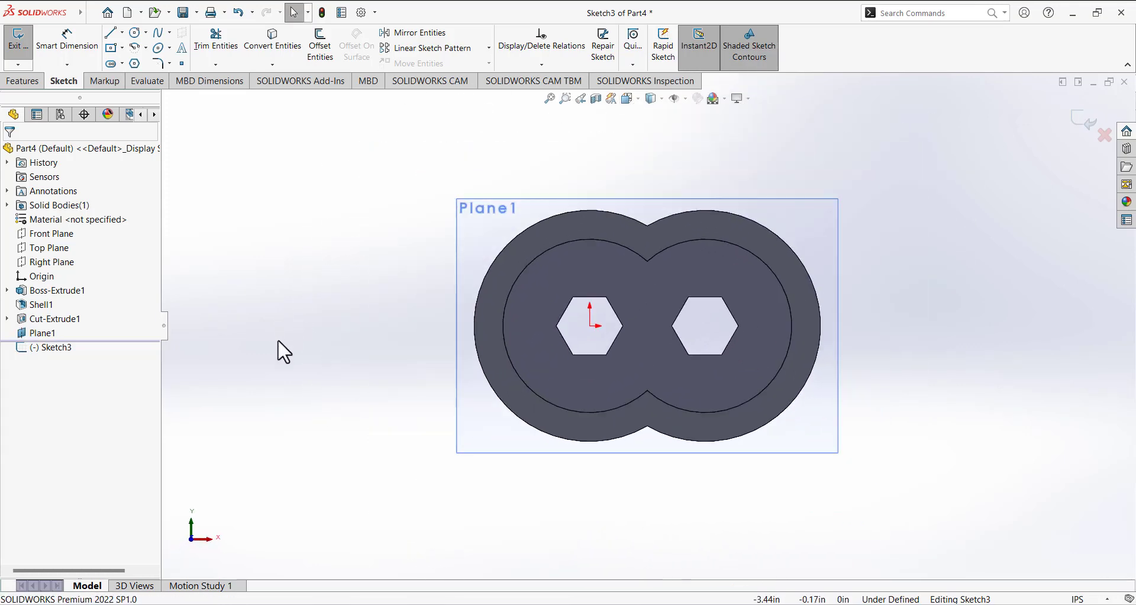
pyautogui.click(123, 33)
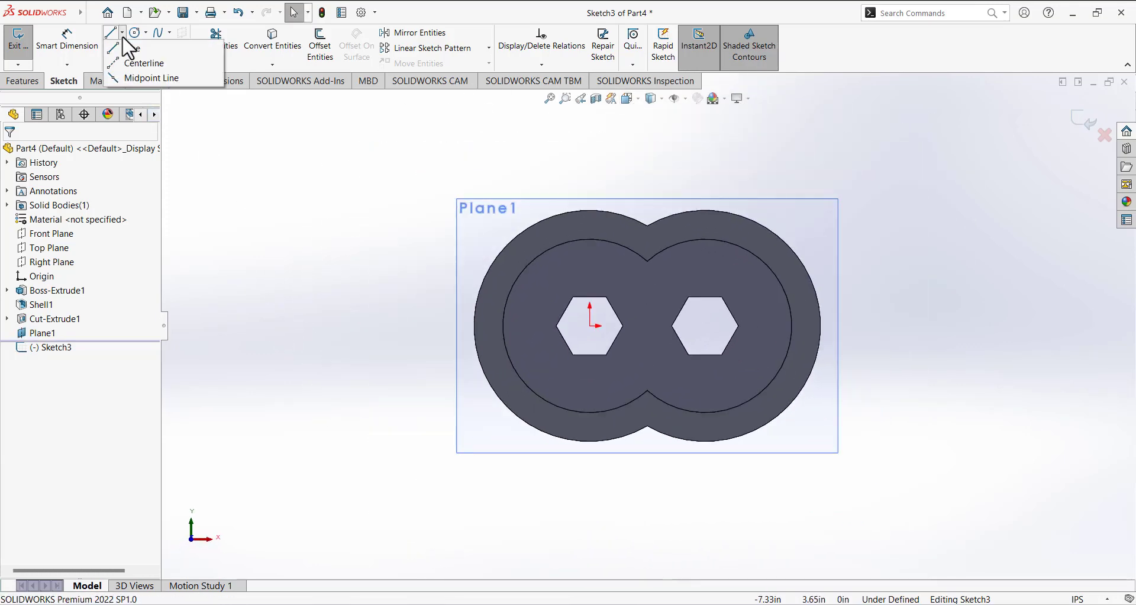
pyautogui.click(145, 63)
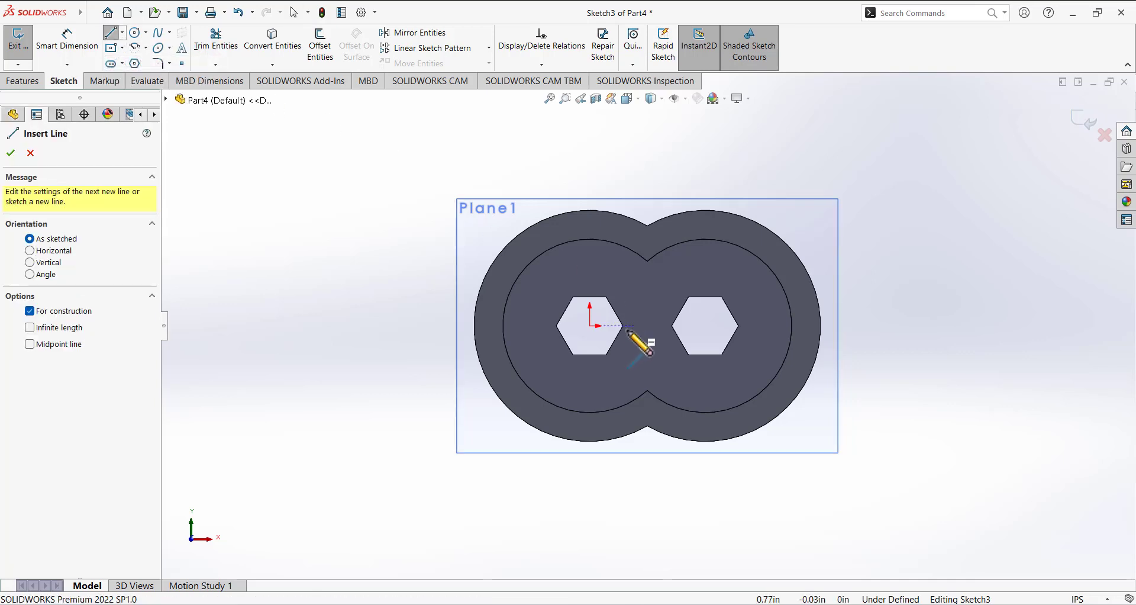
pyautogui.click(589, 326)
pyautogui.click(712, 326)
pyautogui.rightClick(713, 166)
pyautogui.click(713, 168)
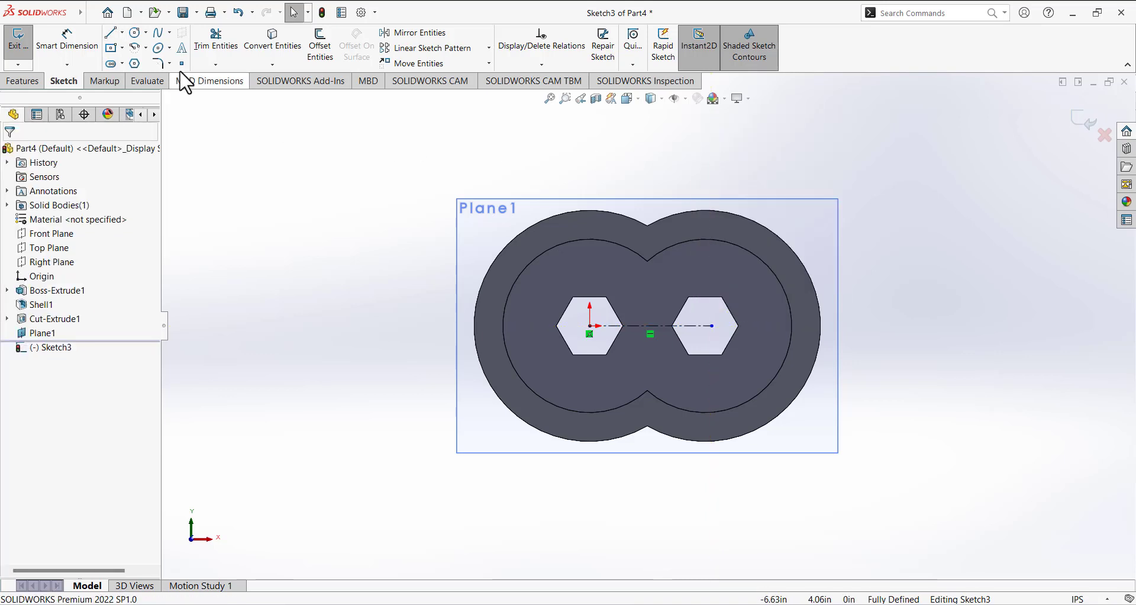
# Sketch a line from the origin up and to the left past the outer rim, at about 120° to the centerline
pyautogui.click(111, 32)
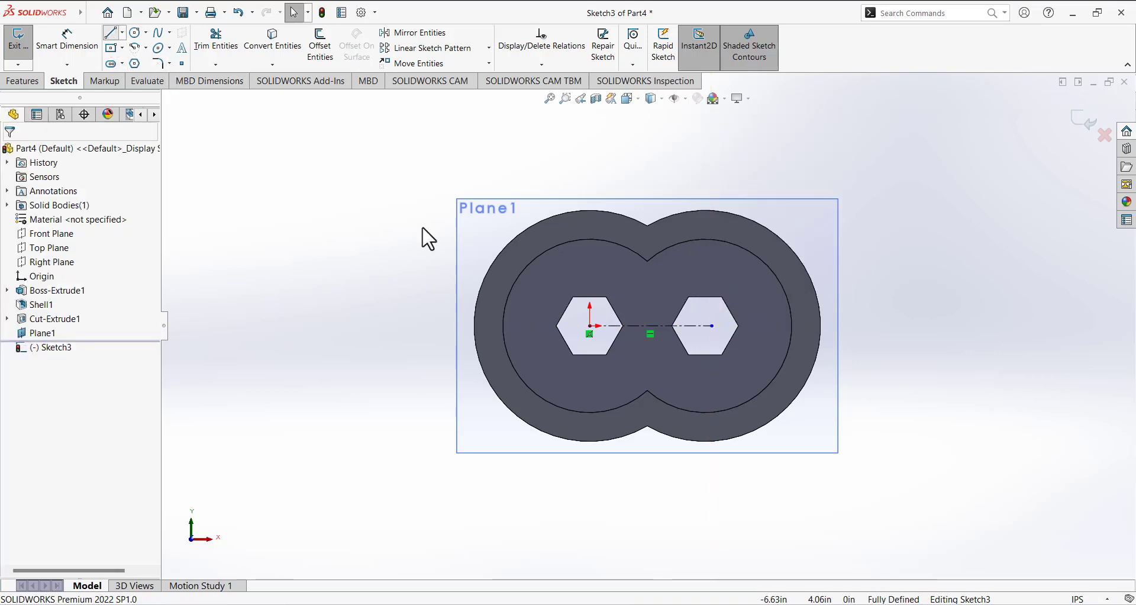
pyautogui.click(590, 326)
pyautogui.click(491, 156)
pyautogui.rightClick(366, 218)
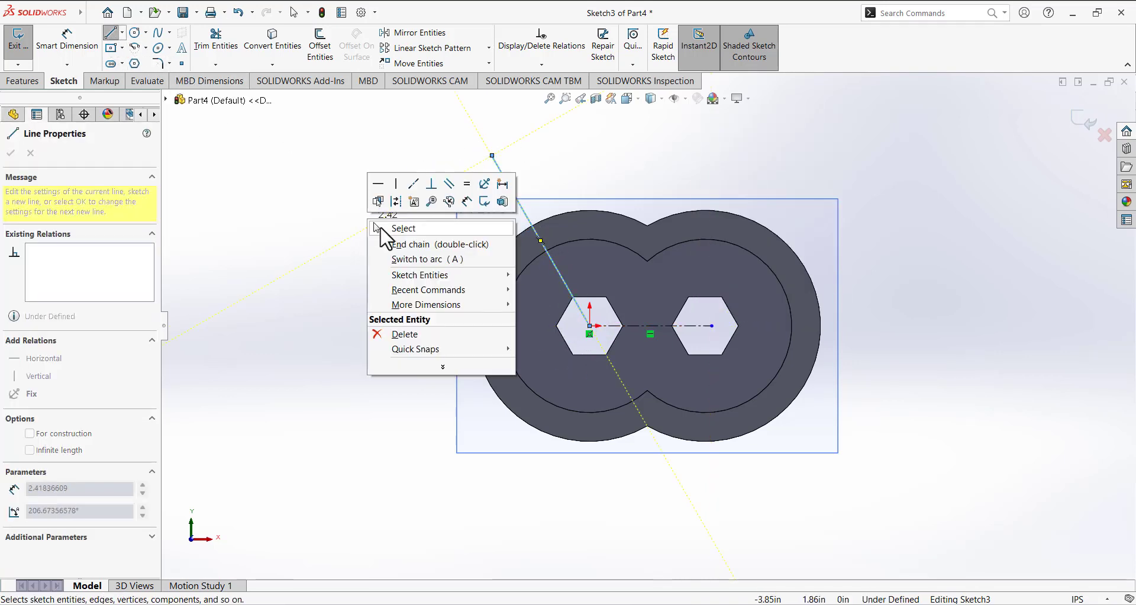
pyautogui.click(383, 224)
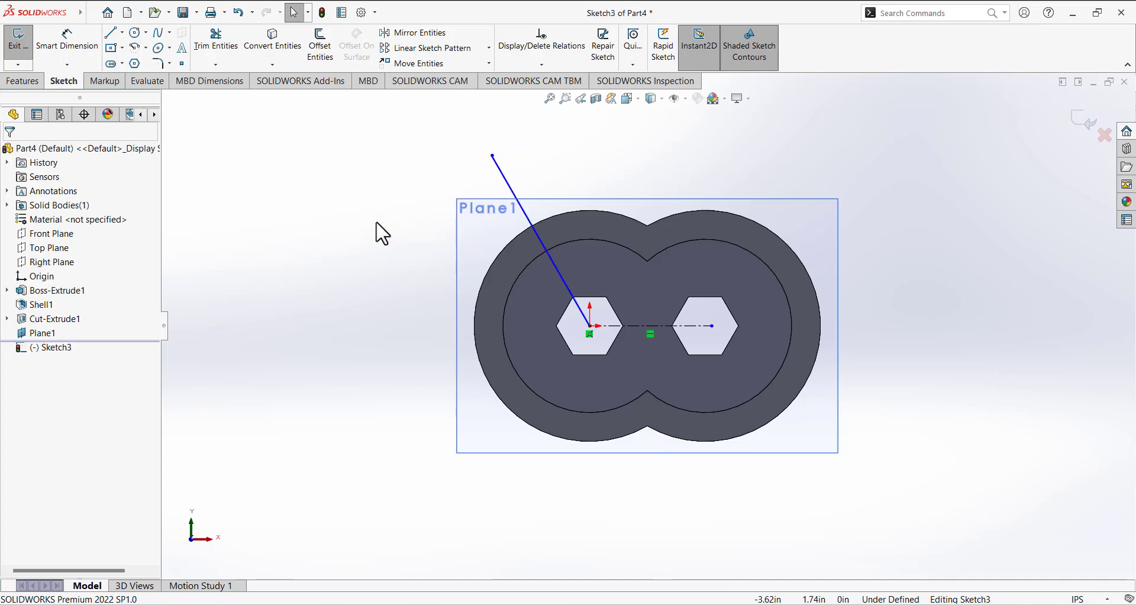
# Sketch a line about 3.35 in long from the right-hand lobe's center down and to the right past the outer rim
pyautogui.click(116, 33)
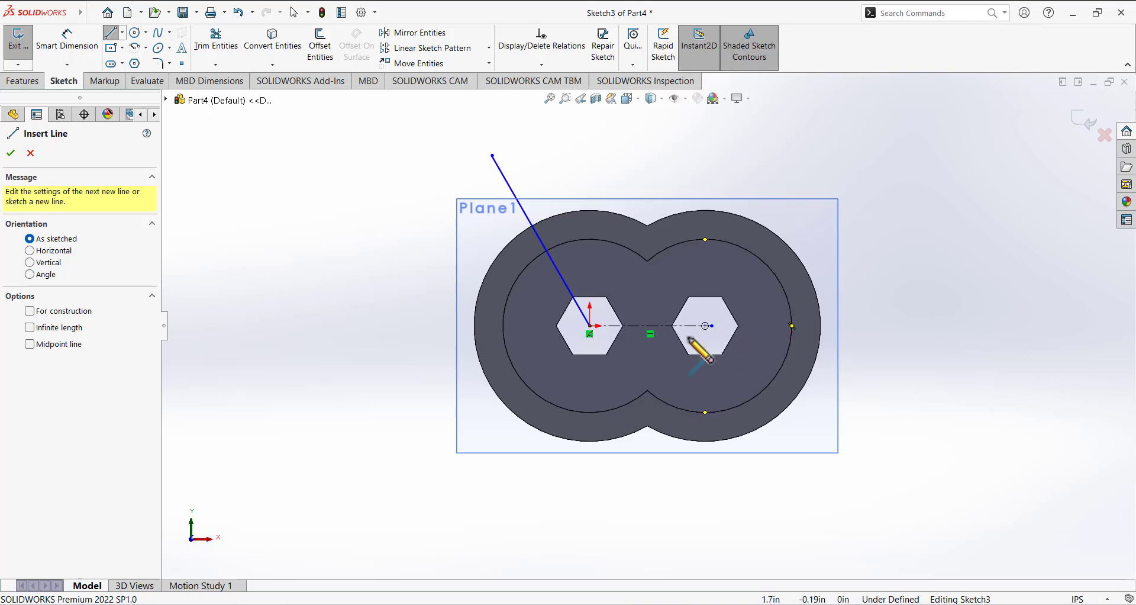
pyautogui.click(705, 325)
pyautogui.click(812, 486)
pyautogui.rightClick(874, 408)
pyautogui.click(893, 415)
pyautogui.press('Escape')
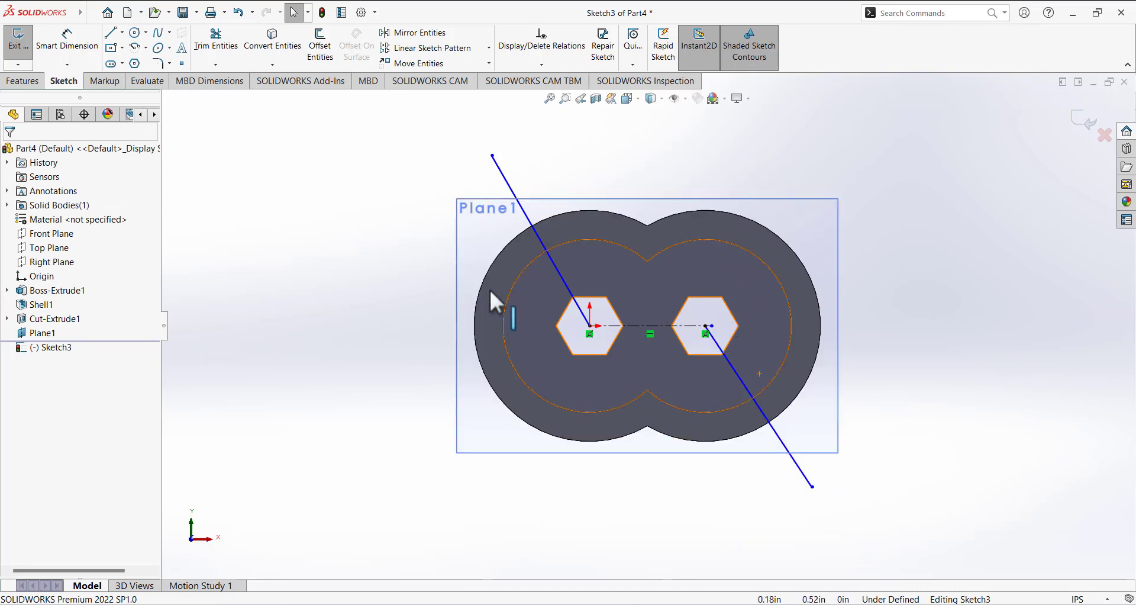
# Dimension the angle between the centerline and the upper-left line as 110°
pyautogui.click(80, 55)
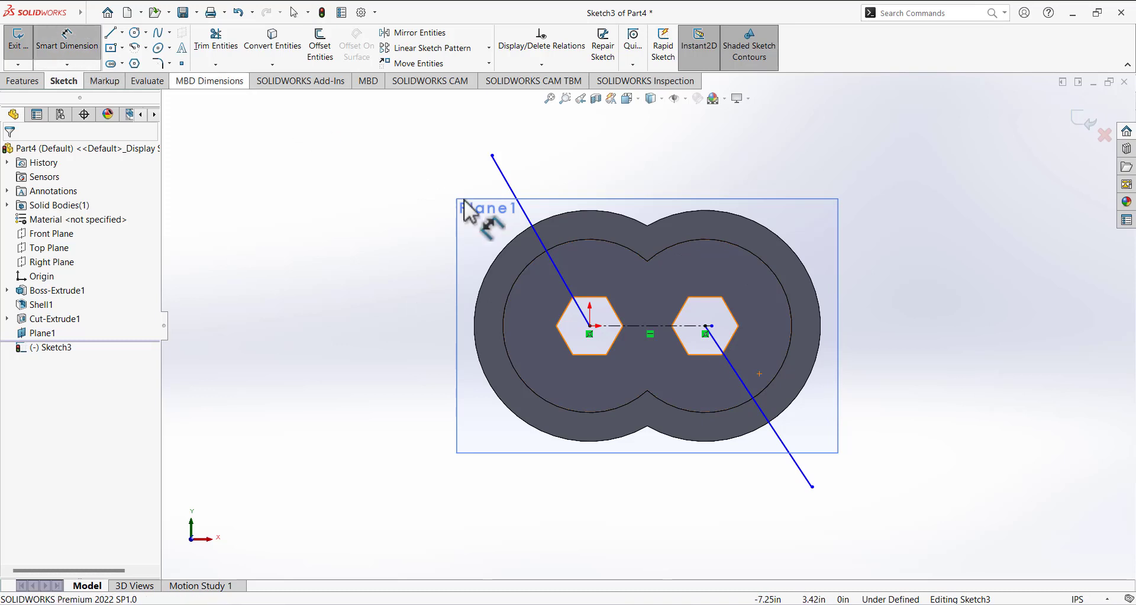
pyautogui.click(644, 324)
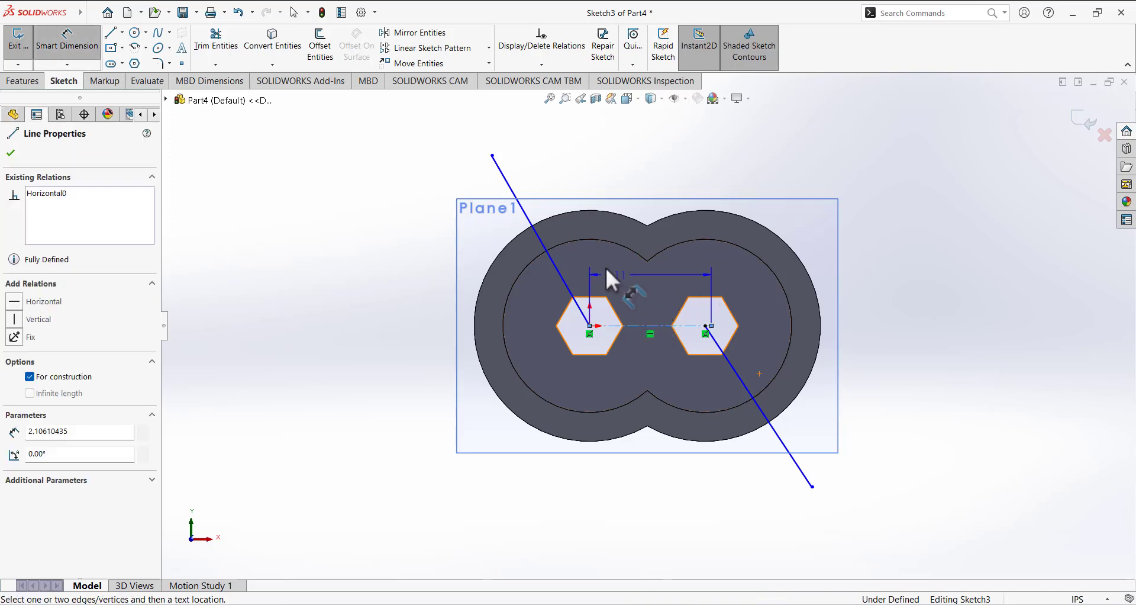
pyautogui.click(553, 263)
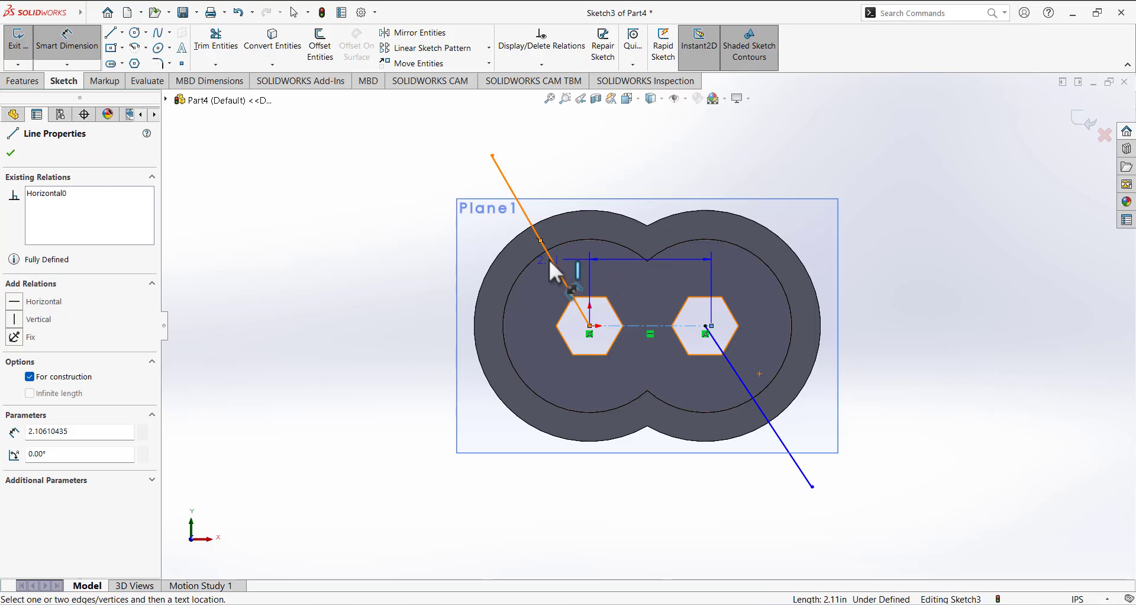
pyautogui.click(601, 267)
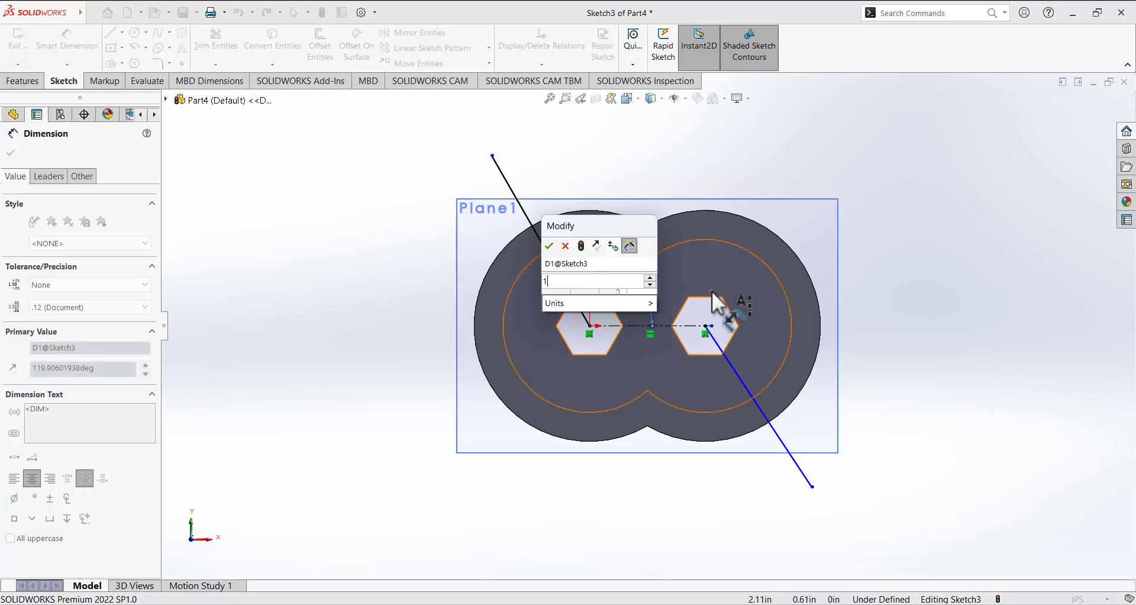
pyautogui.press('Return')
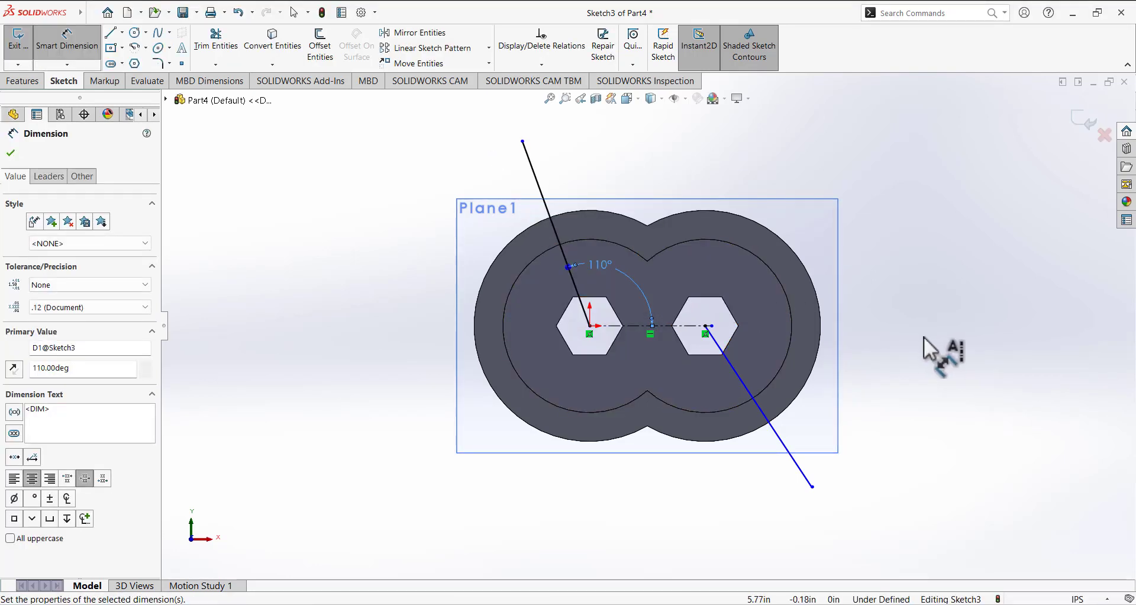
# Dimension the angle between the centerline and the lower-right line as 65°
pyautogui.click(869, 350)
pyautogui.click(780, 441)
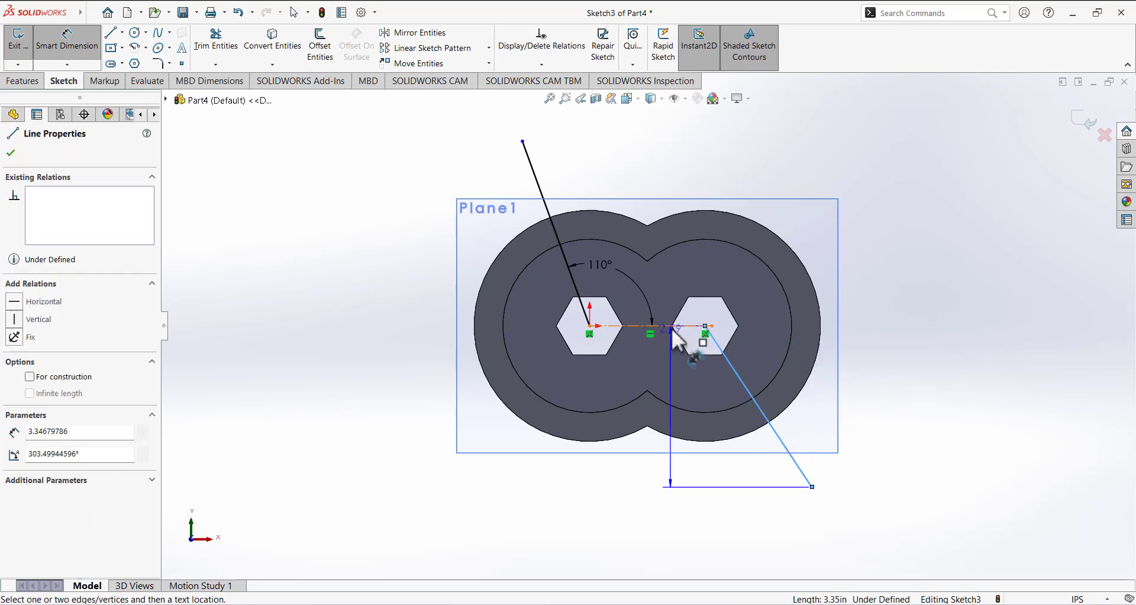
pyautogui.click(875, 430)
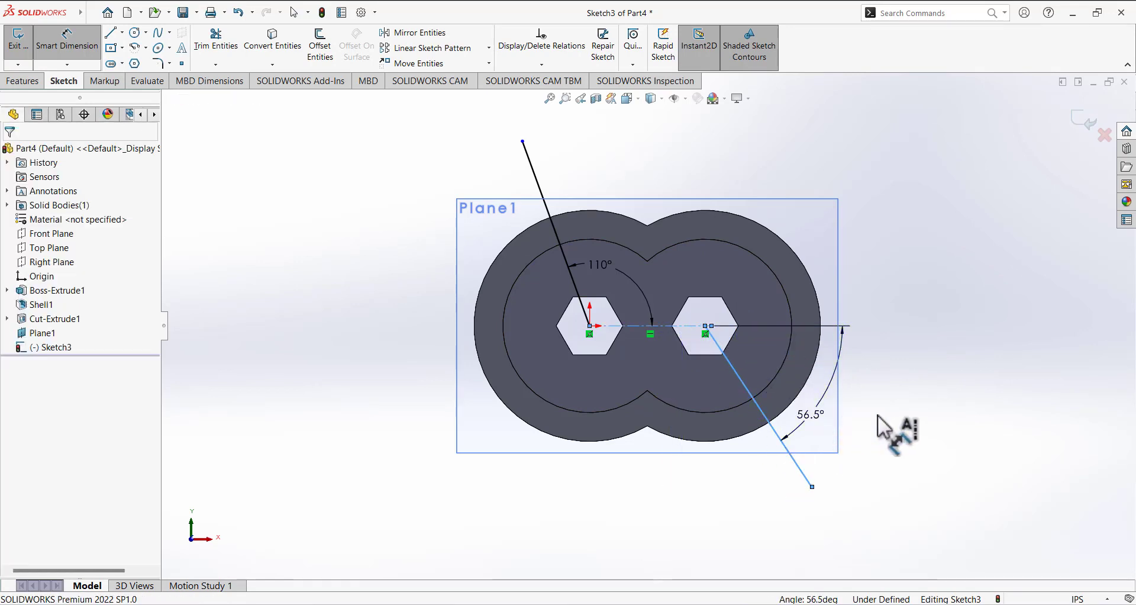
pyautogui.write('65')
pyautogui.press('Return')
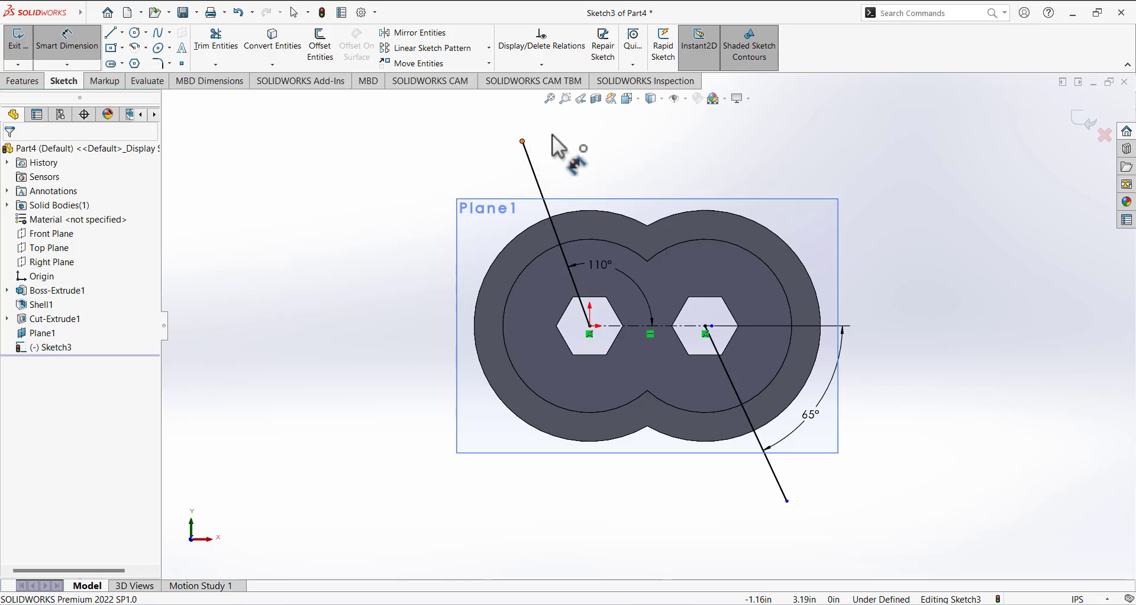
# Dimension the upper-left line's outer endpoint 0.5 in beyond the left lobe's outer arc
pyautogui.click(522, 142)
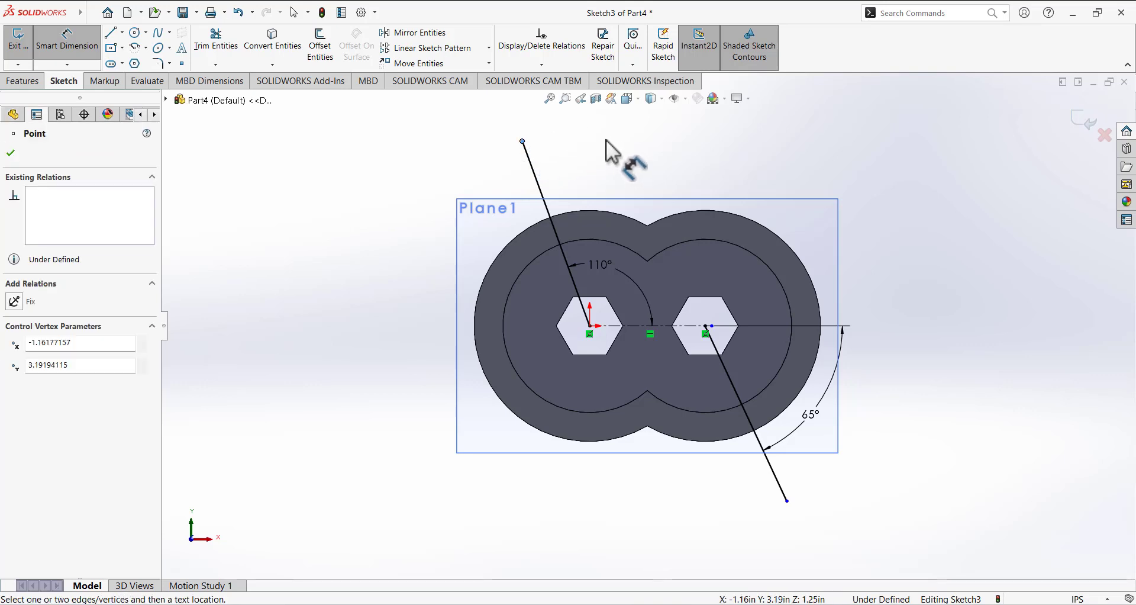
pyautogui.click(560, 218)
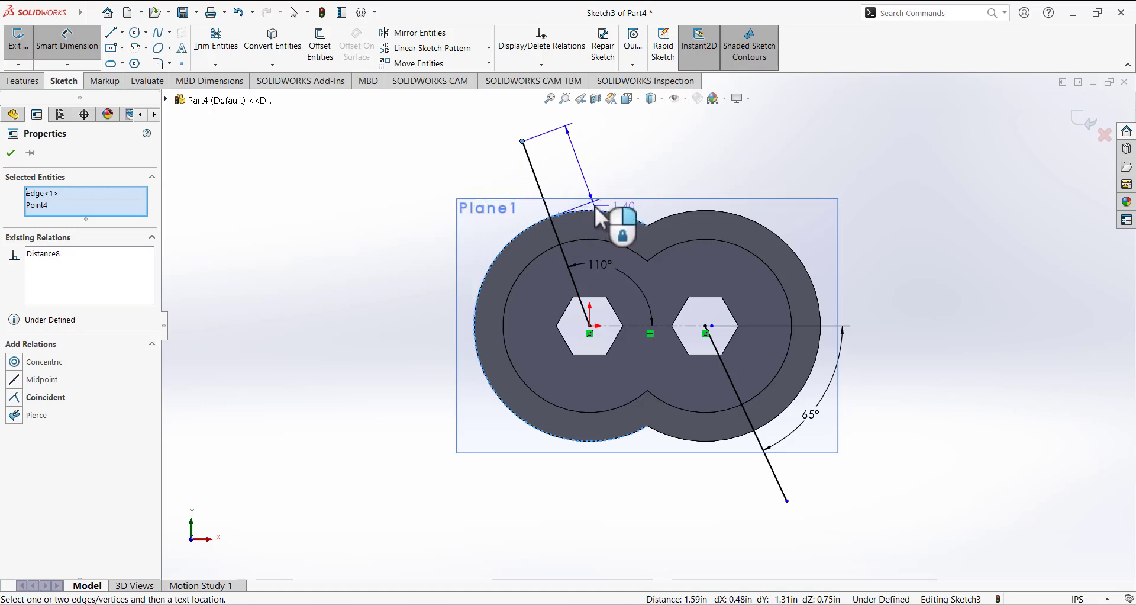
pyautogui.click(657, 175)
pyautogui.write('0.5')
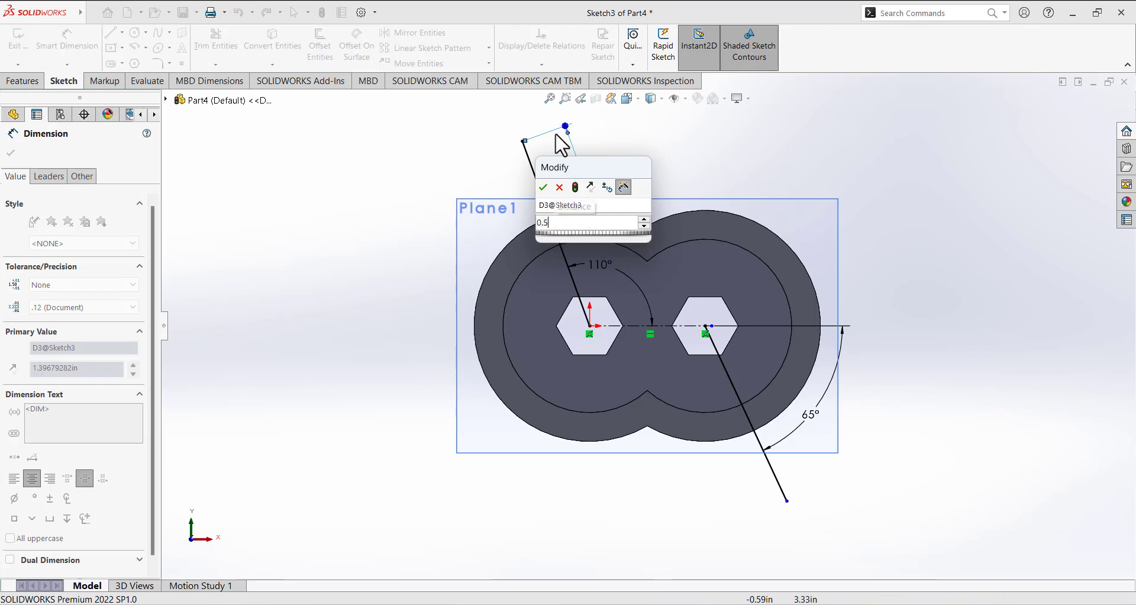
pyautogui.press('Return')
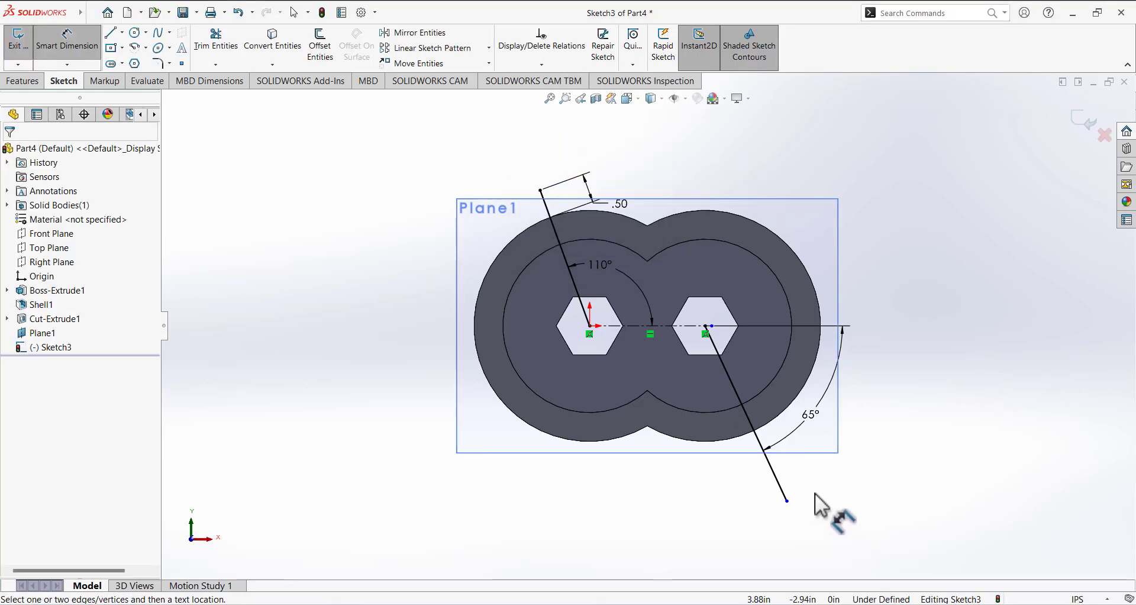
# Dimension the lower-right line's outer endpoint 0.5 in beyond the right lobe's outer arc and exit the sketch
pyautogui.click(787, 501)
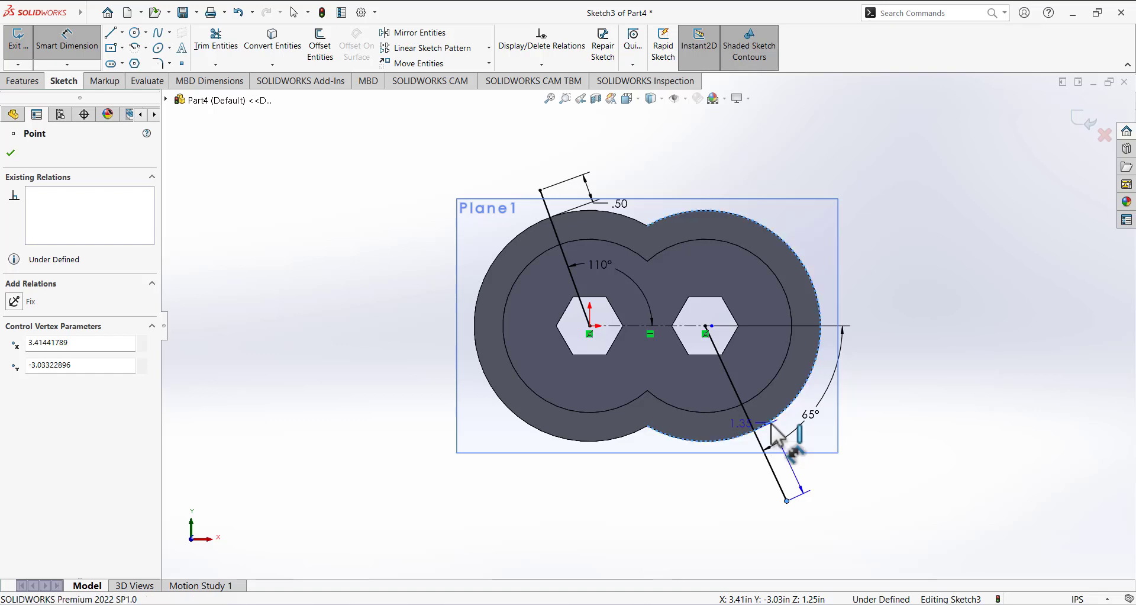
pyautogui.click(771, 425)
pyautogui.click(806, 452)
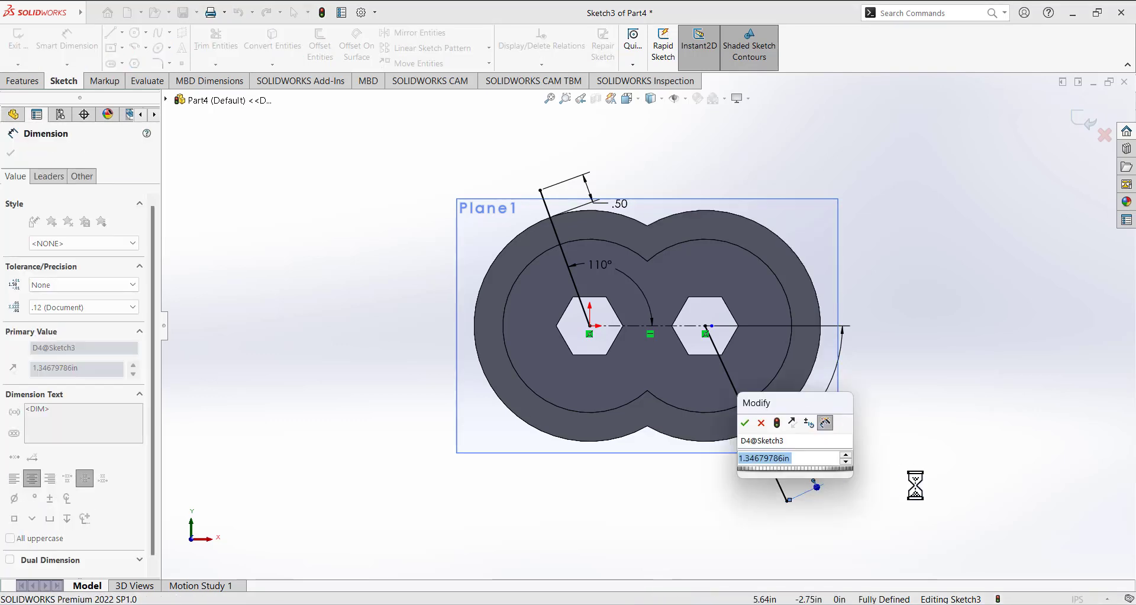
pyautogui.write('0.5')
pyautogui.press('Return')
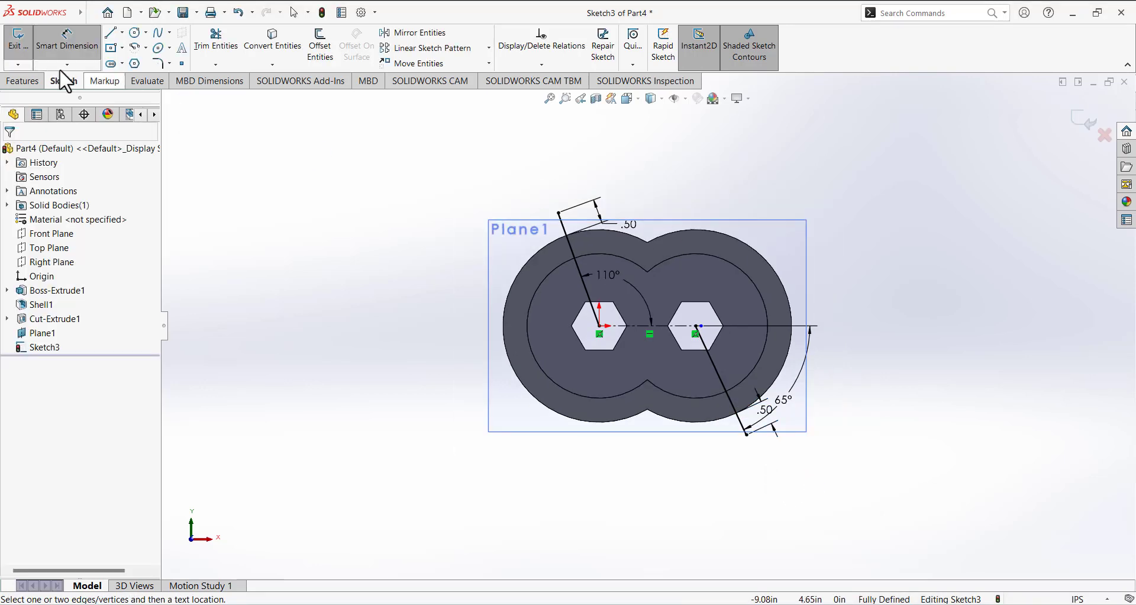
pyautogui.click(18, 43)
pyautogui.moveTo(309, 241)
pyautogui.mouseDown(button='middle')
pyautogui.moveTo(363, 271)
pyautogui.moveTo(339, 325)
pyautogui.moveTo(331, 320)
pyautogui.mouseUp(button='middle')
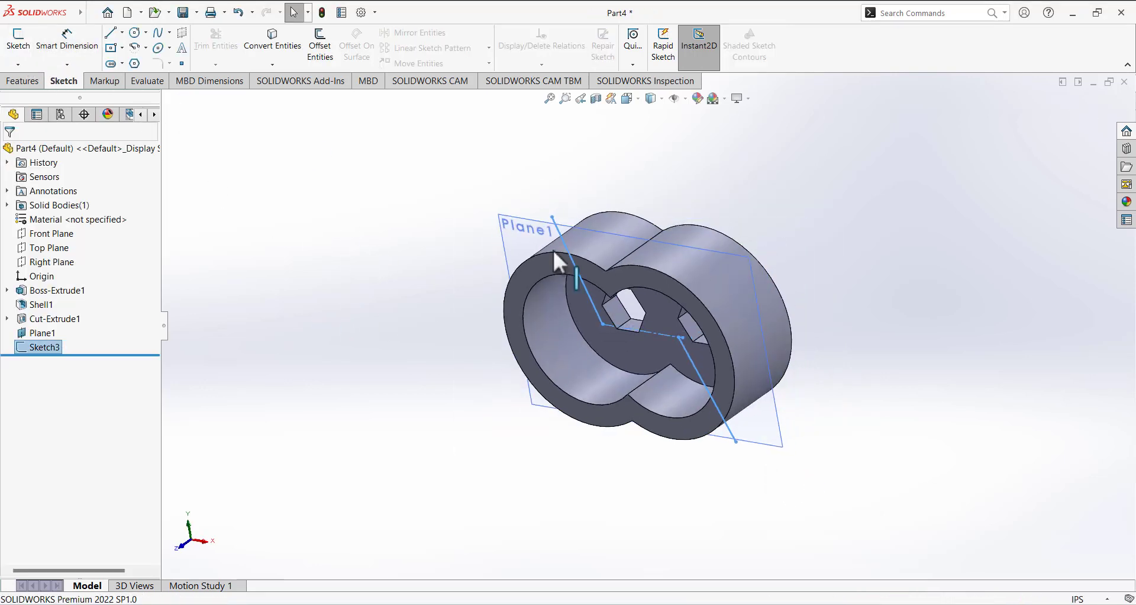
pyautogui.click(333, 236)
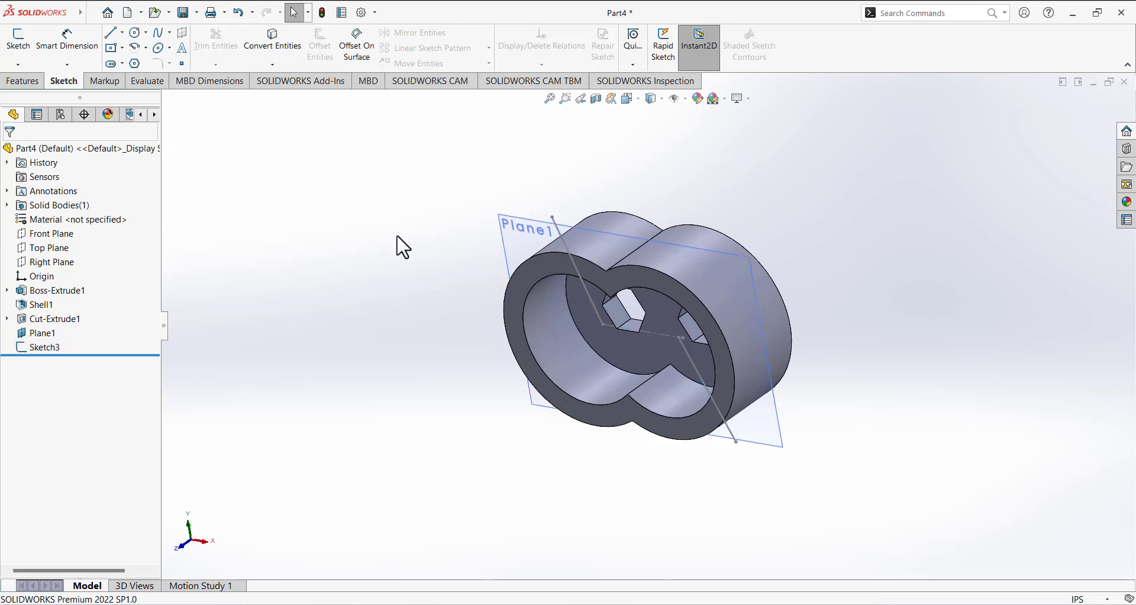
# Create a reference plane perpendicular to the upper-left angled line and coincident with its outer endpoint
pyautogui.click(28, 83)
pyautogui.click(573, 57)
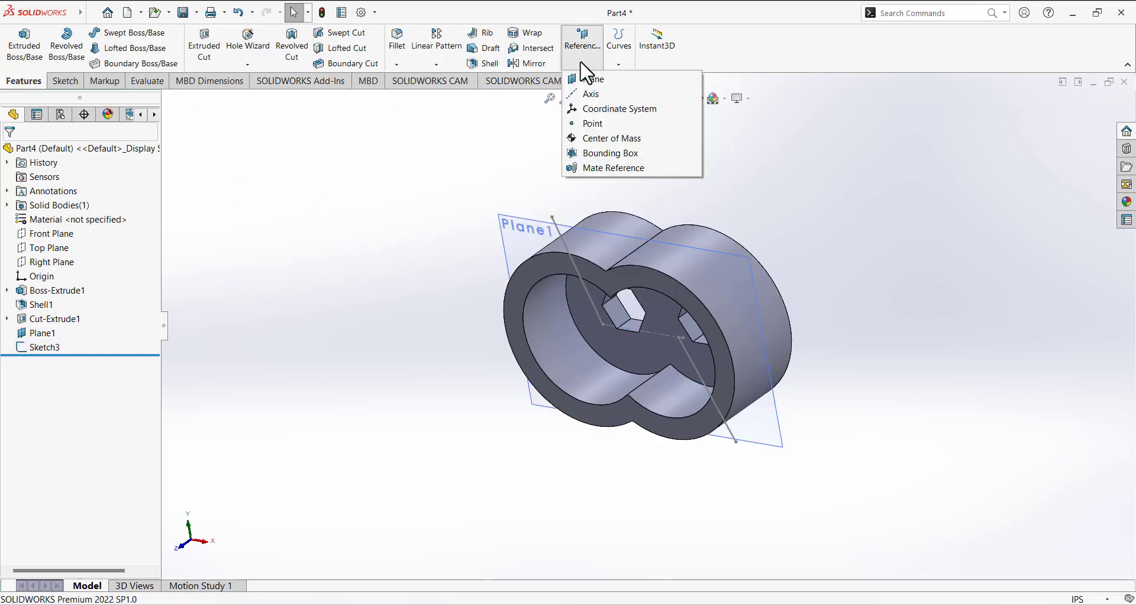
pyautogui.click(592, 79)
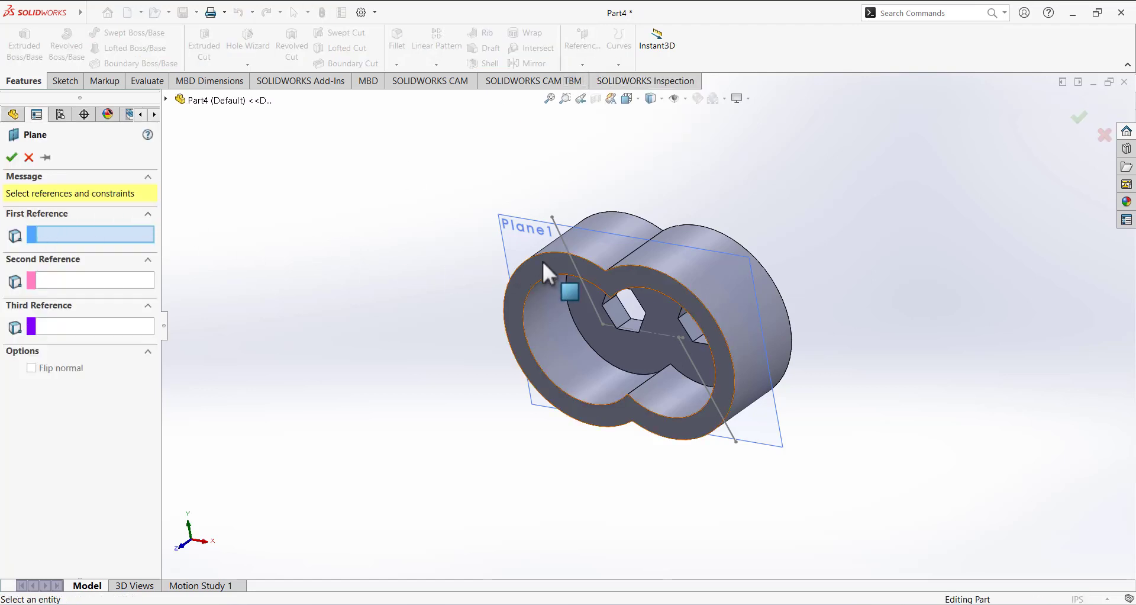
pyautogui.click(562, 239)
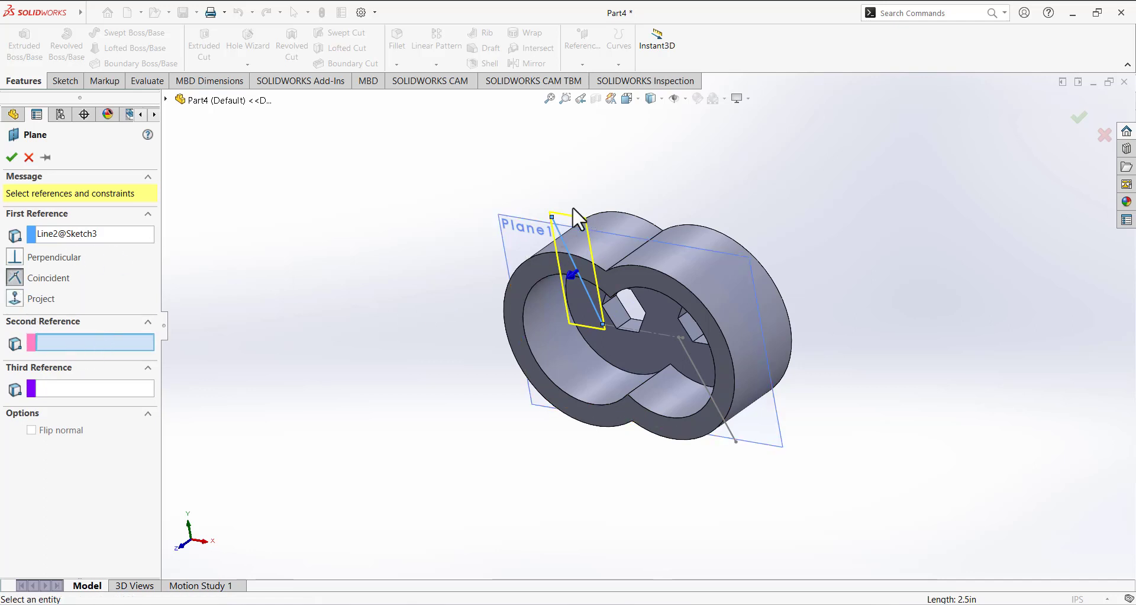
pyautogui.scroll(-5, 601, 274)
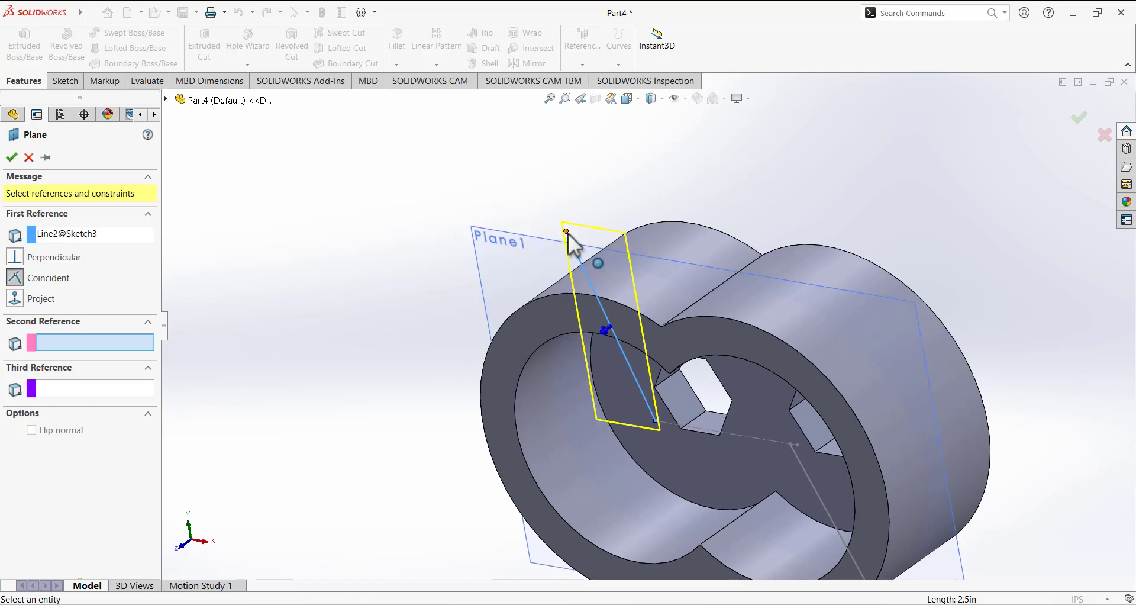
pyautogui.click(567, 232)
pyautogui.moveTo(424, 264)
pyautogui.mouseDown(button='middle')
pyautogui.moveTo(431, 223)
pyautogui.moveTo(464, 177)
pyautogui.moveTo(558, 270)
pyautogui.moveTo(557, 239)
pyautogui.moveTo(574, 310)
pyautogui.mouseUp(button='middle')
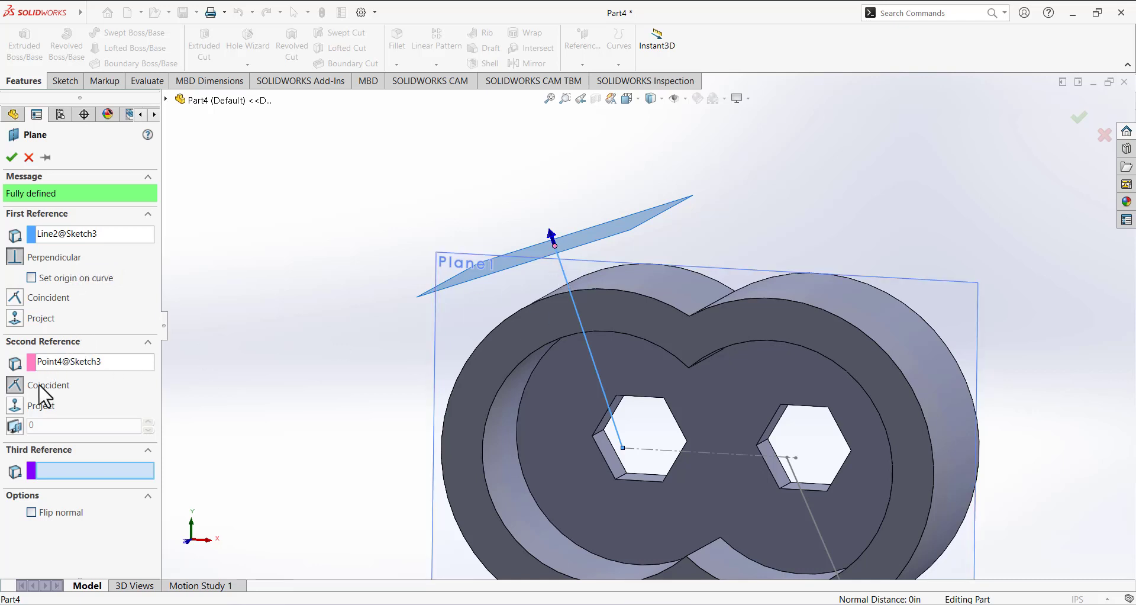
pyautogui.scroll(4, 332, 296)
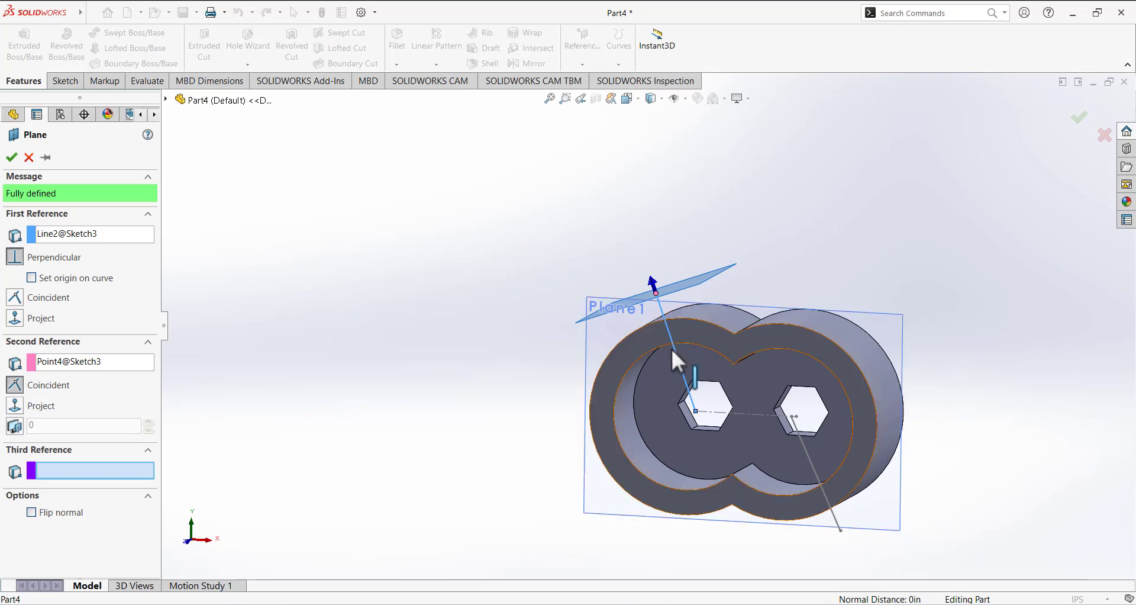
pyautogui.click(11, 157)
# Start a face-on sketch on the new plane at the upper-left line's end and hide Plane1
pyautogui.moveTo(497, 310); pyautogui.dragTo(491, 395, button='middle')
pyautogui.click(502, 307)
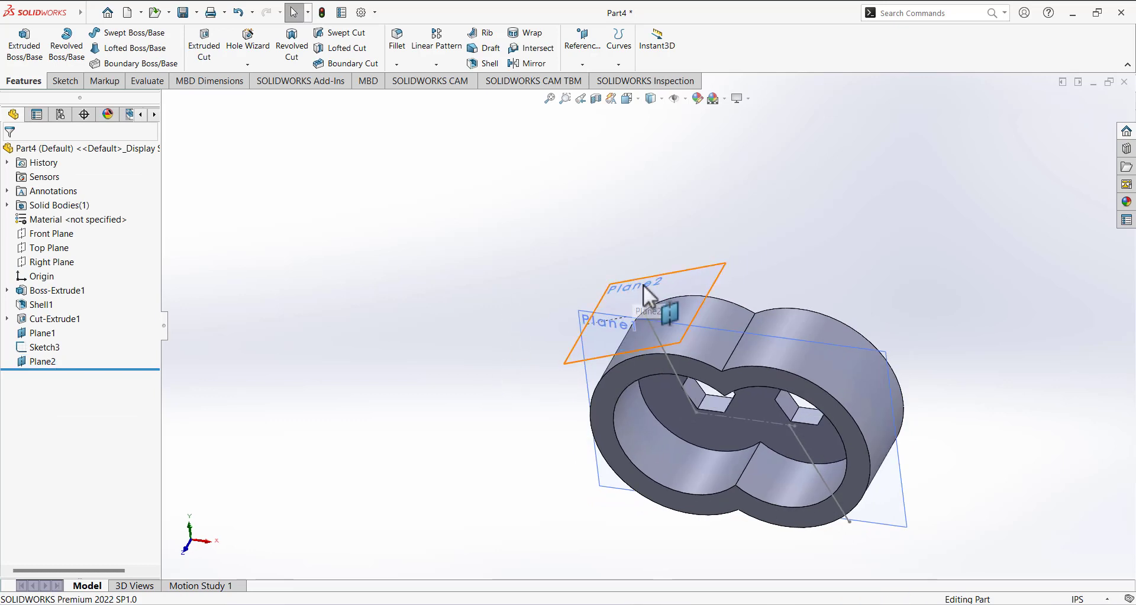
pyautogui.click(66, 81)
pyautogui.click(23, 45)
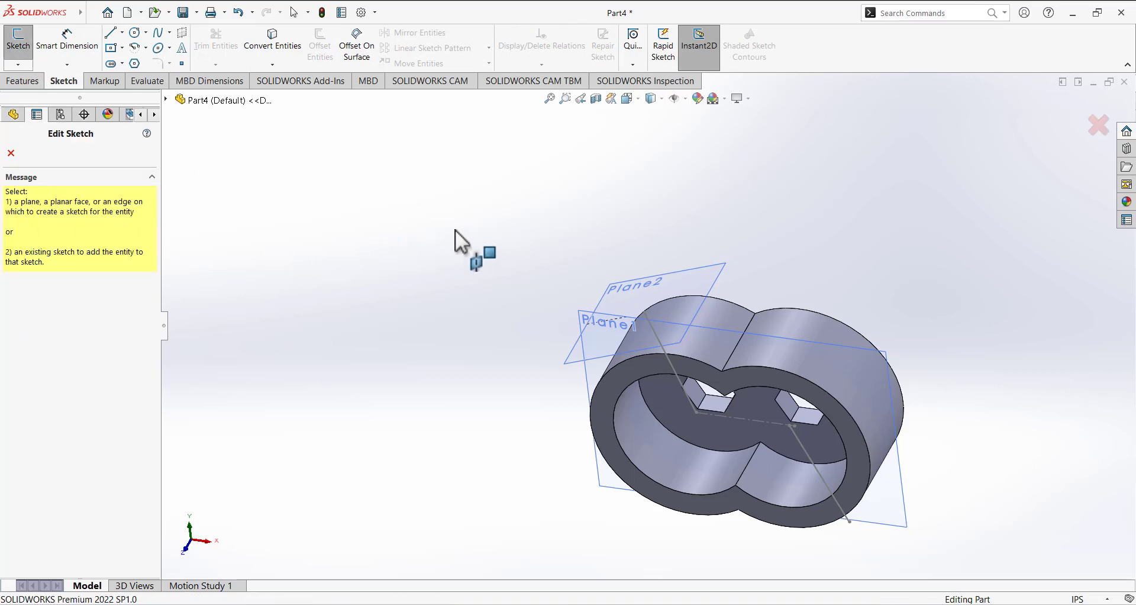
pyautogui.click(677, 285)
pyautogui.moveTo(634, 310); pyautogui.dragTo(668, 335, button='middle')
pyautogui.scroll(-3, 656, 342)
pyautogui.click(639, 101)
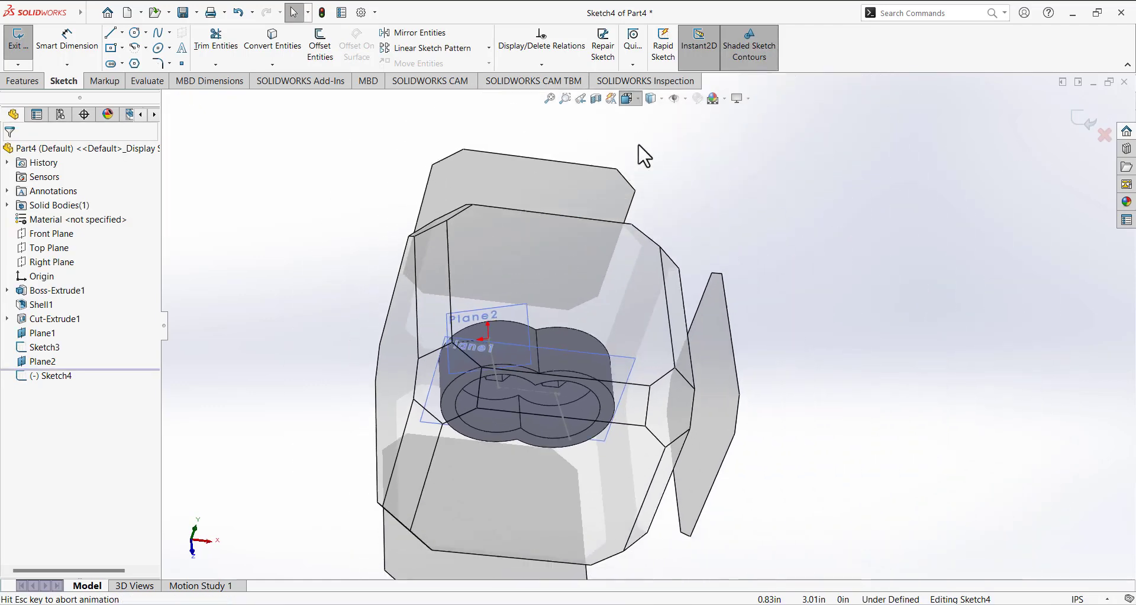
pyautogui.click(692, 167)
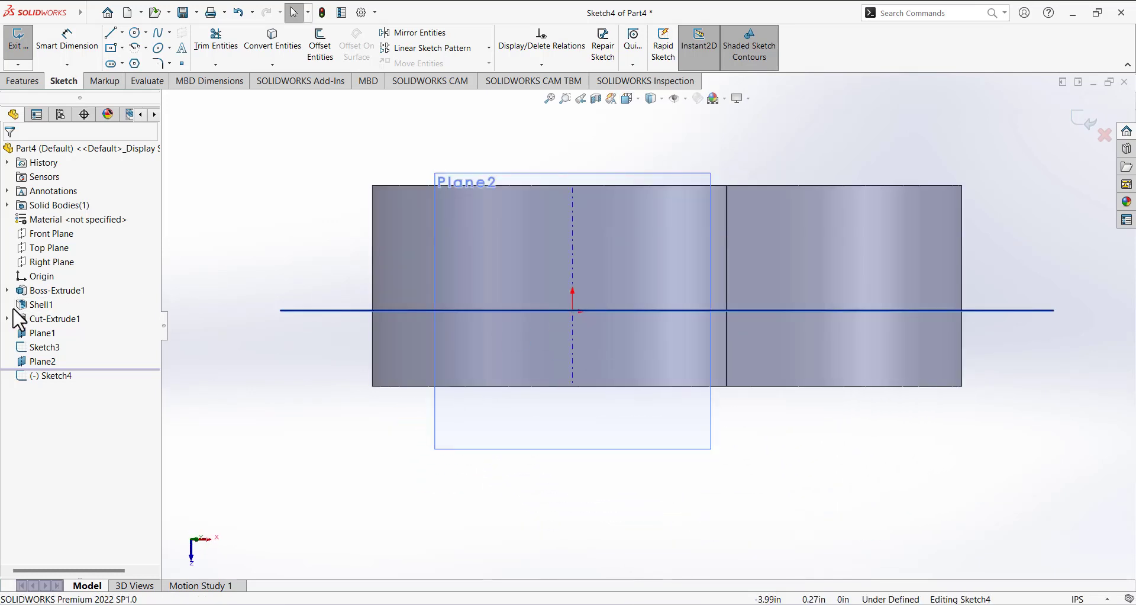
pyautogui.click(52, 336)
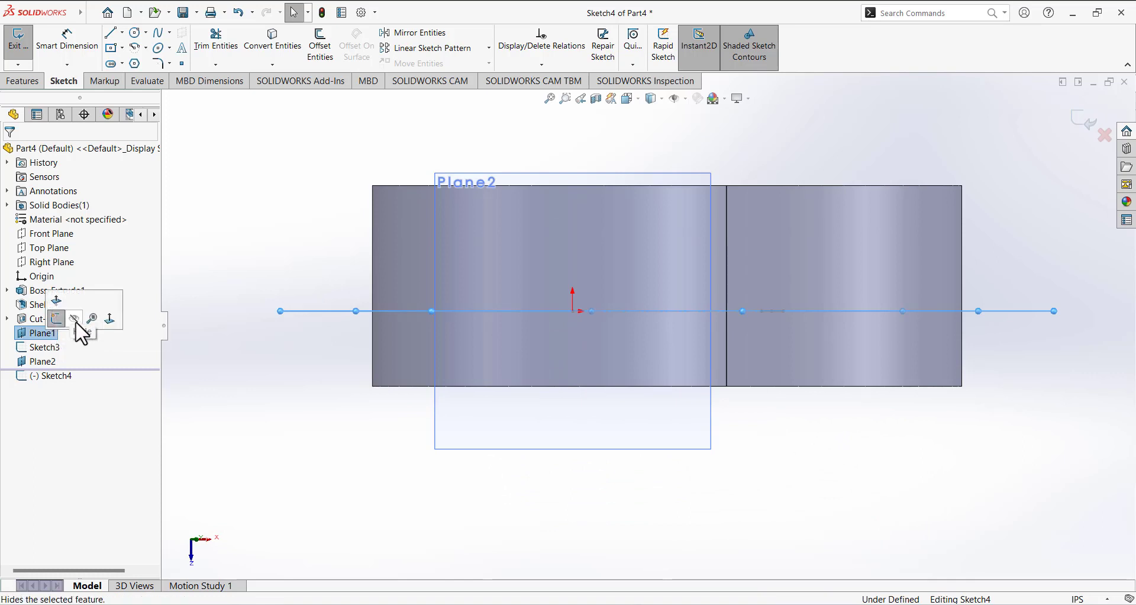
pyautogui.click(75, 320)
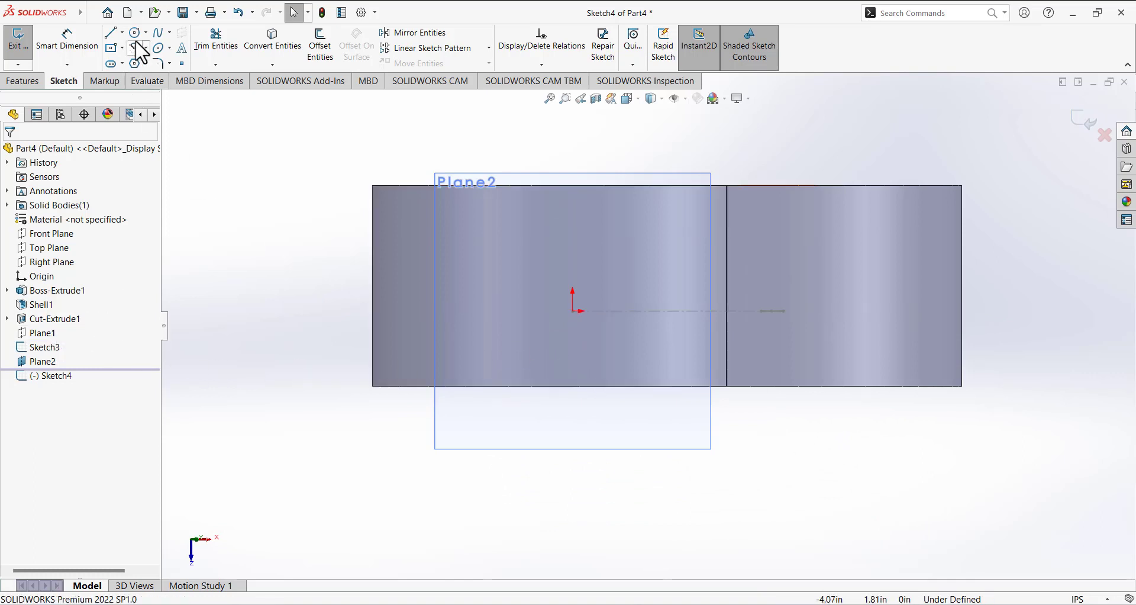
# Sketch a circle about 0.6 in in diameter centered on the sketch origin at the upper-left line's endpoint
pyautogui.click(572, 311)
pyautogui.click(135, 33)
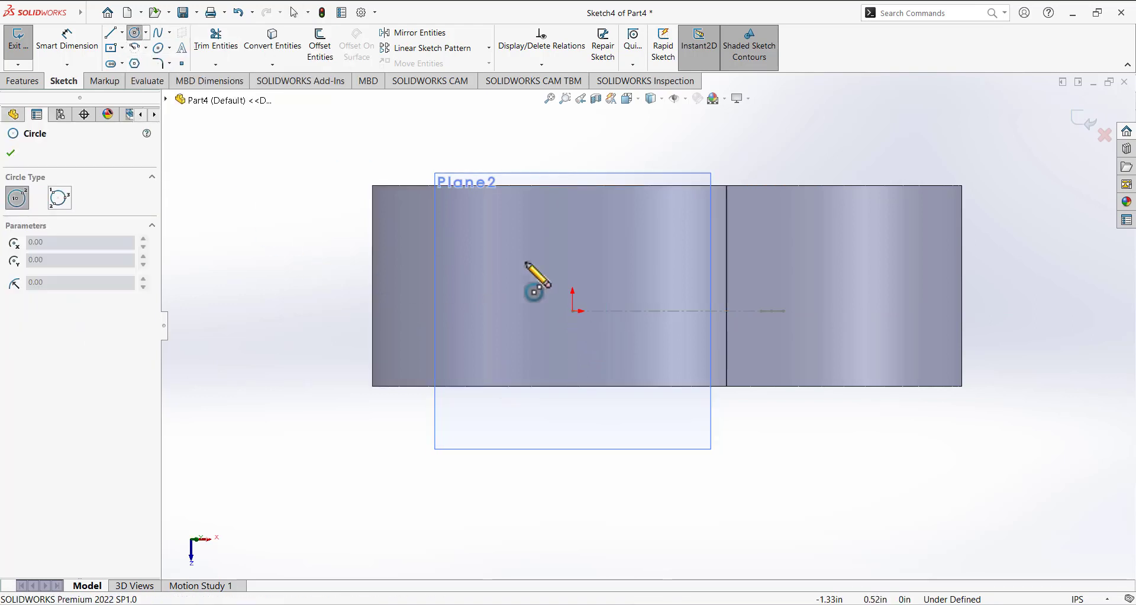
pyautogui.click(573, 310)
pyautogui.click(551, 290)
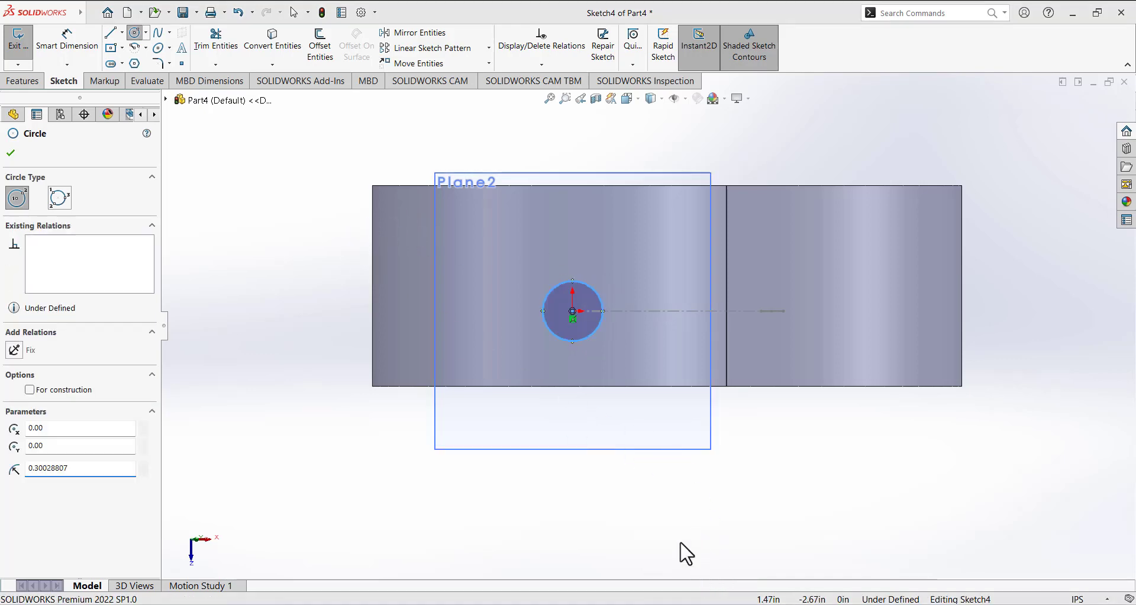
# Check the boss diameter in the reference drawing and dimension the circle's diameter as 0.75 in
pyautogui.click(699, 602)
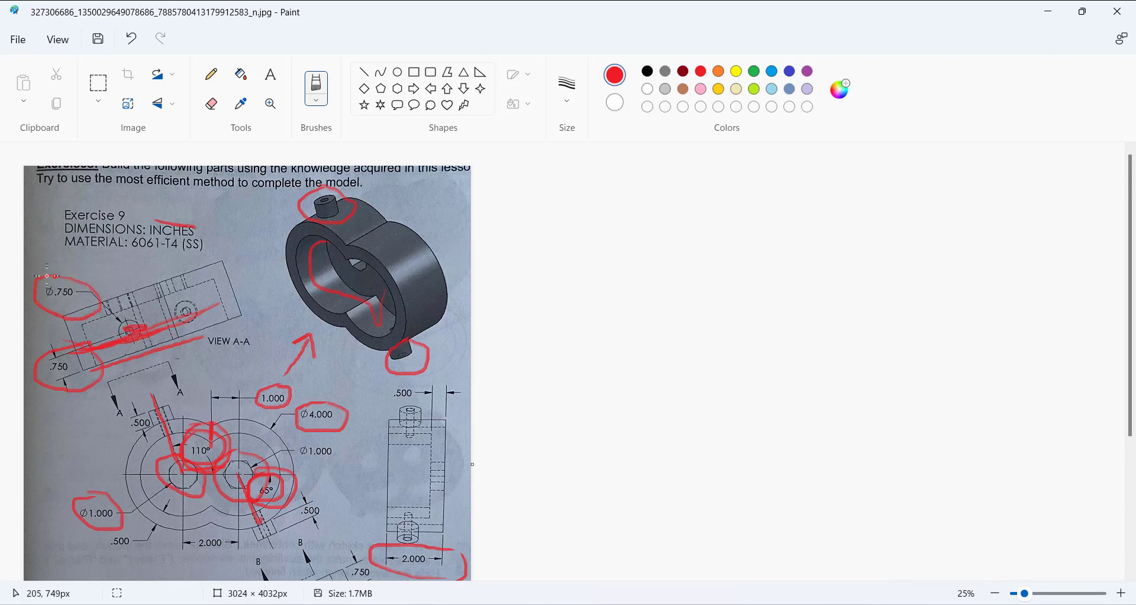
pyautogui.click(725, 602)
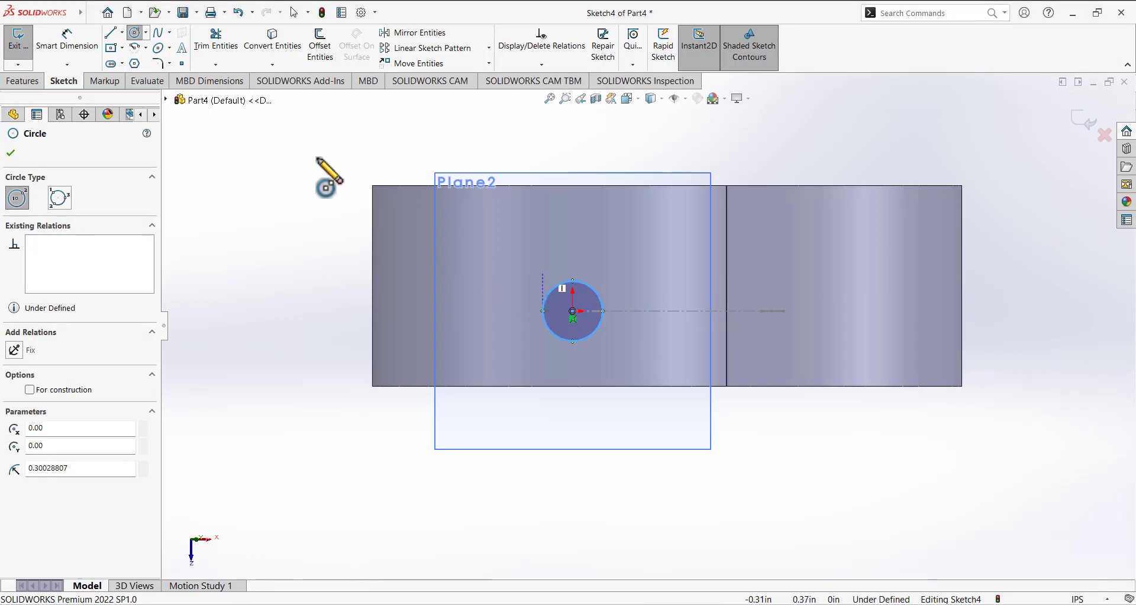
pyautogui.click(74, 50)
pyautogui.click(528, 269)
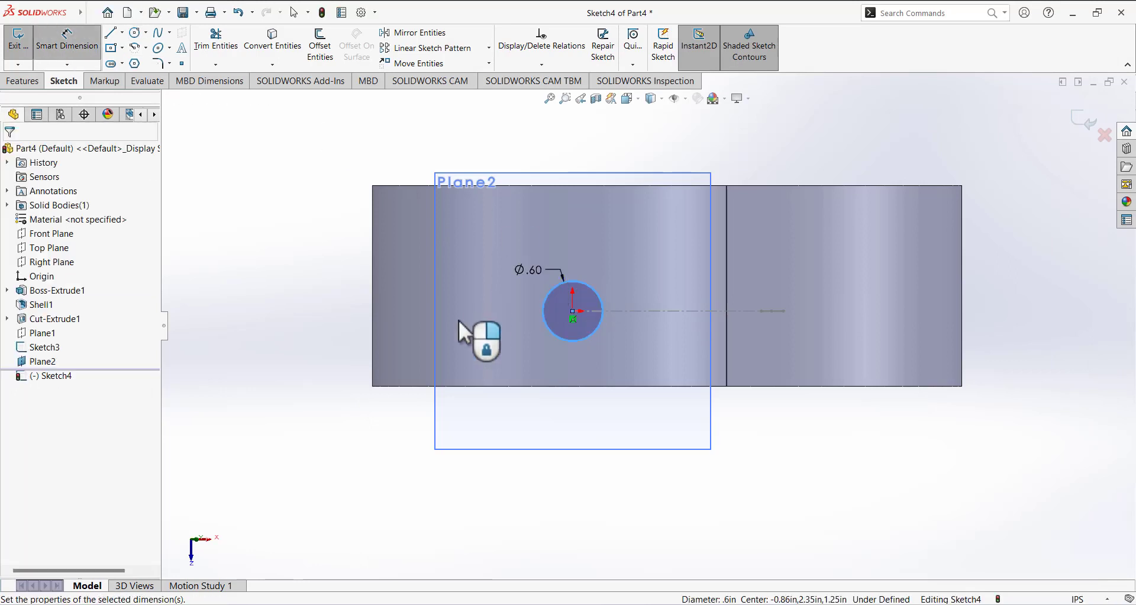
pyautogui.click(460, 319)
pyautogui.write('0.75')
pyautogui.press('Return')
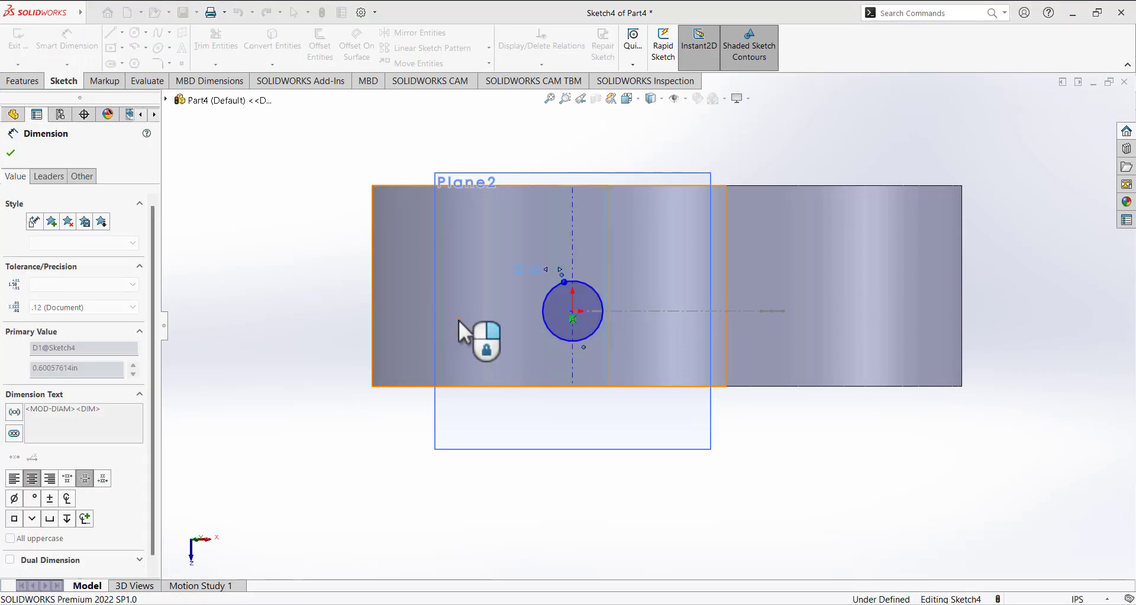
pyautogui.moveTo(473, 442); pyautogui.dragTo(406, 292, button='middle')
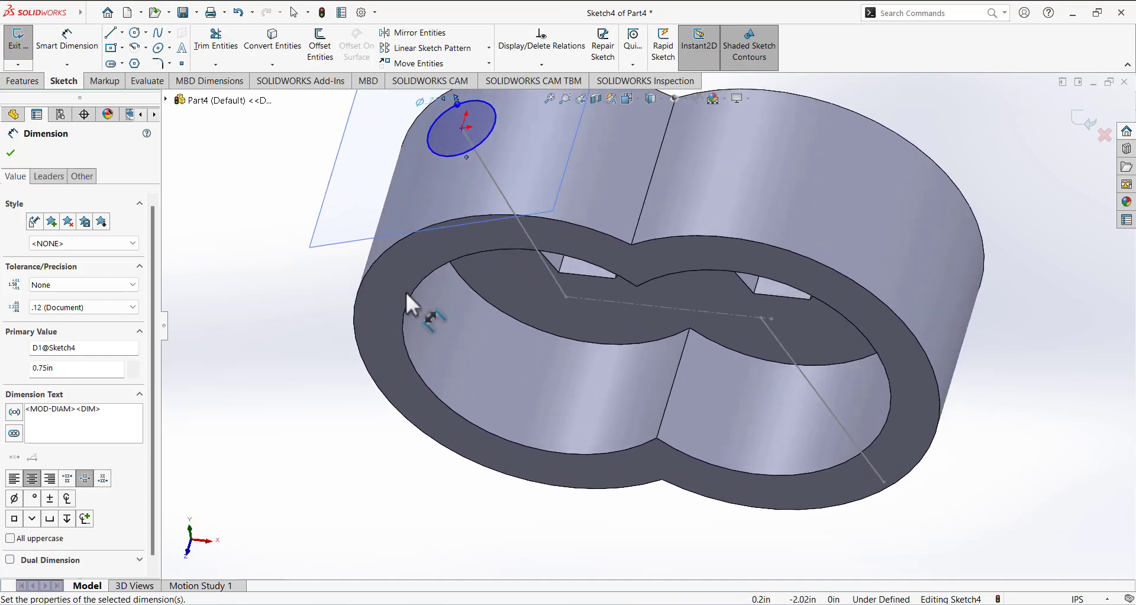
pyautogui.click(11, 153)
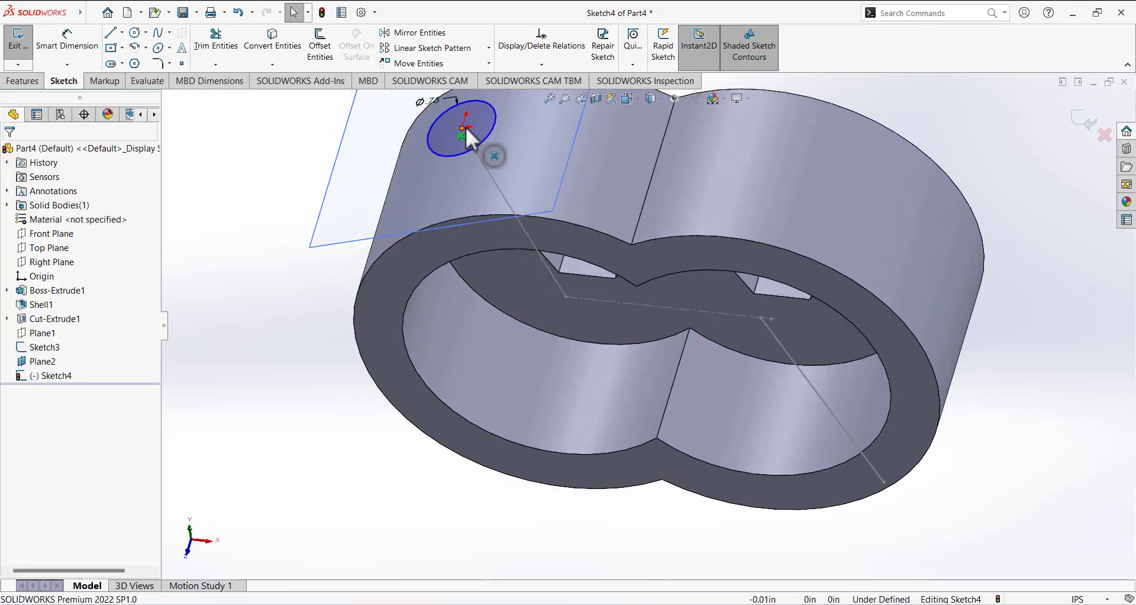
# Delete the coincident relation holding the circle's center on the sketch origin
pyautogui.click(463, 152)
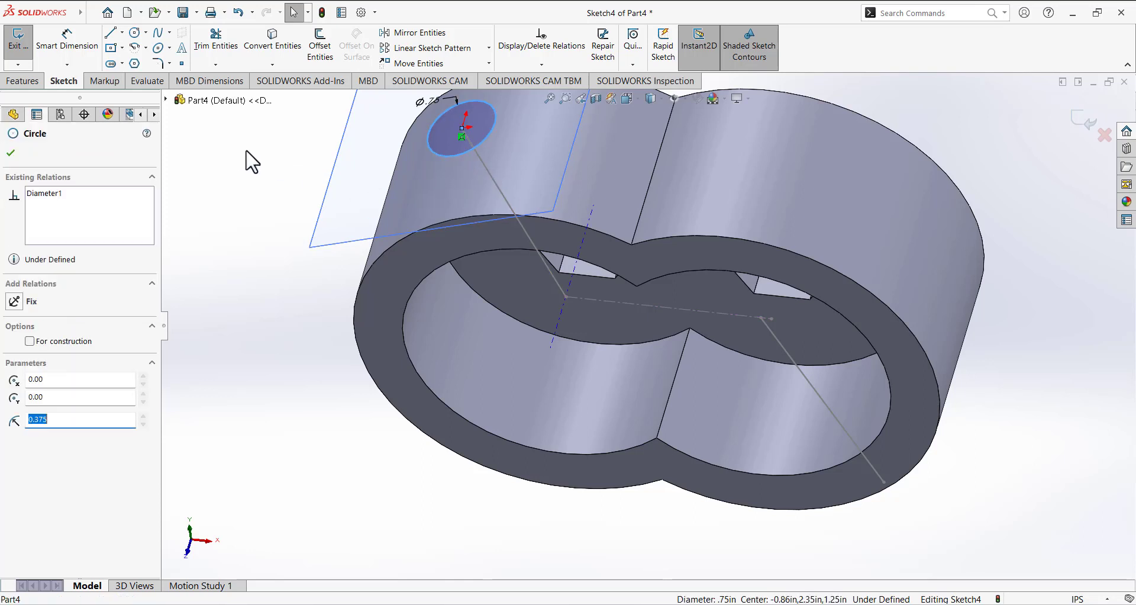
pyautogui.press('Escape')
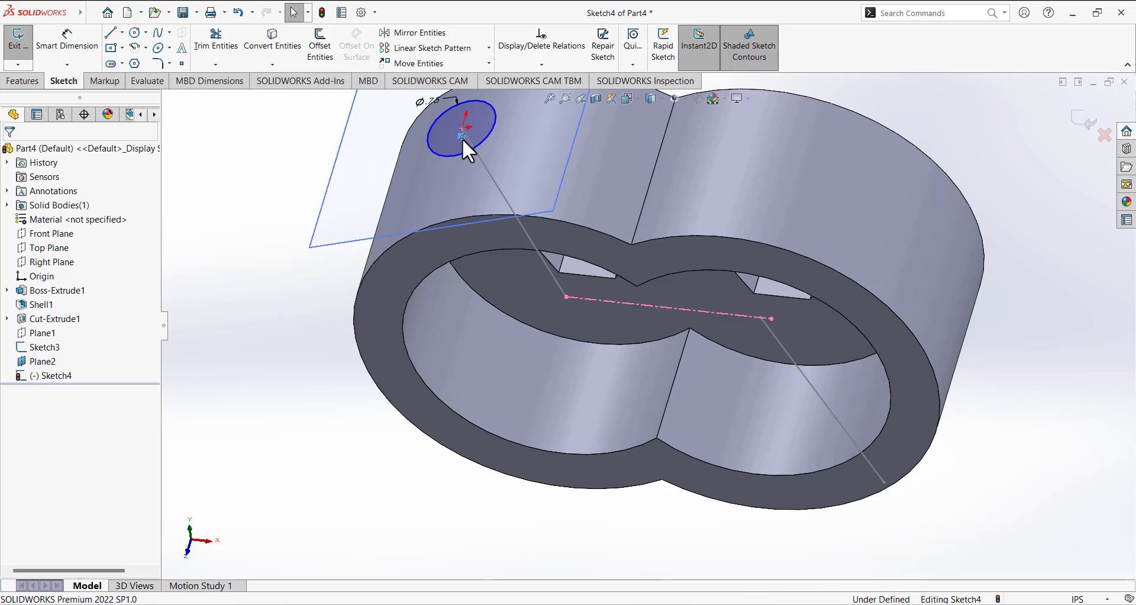
pyautogui.click(453, 184)
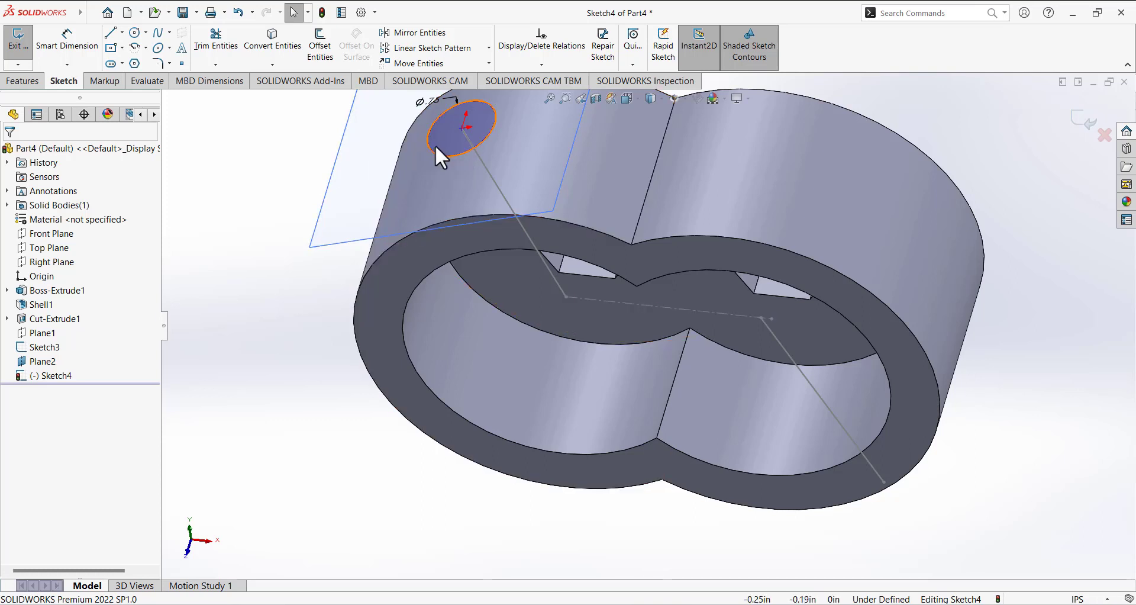
pyautogui.click(426, 153)
pyautogui.click(329, 162)
pyautogui.moveTo(336, 172); pyautogui.dragTo(297, 198, button='middle')
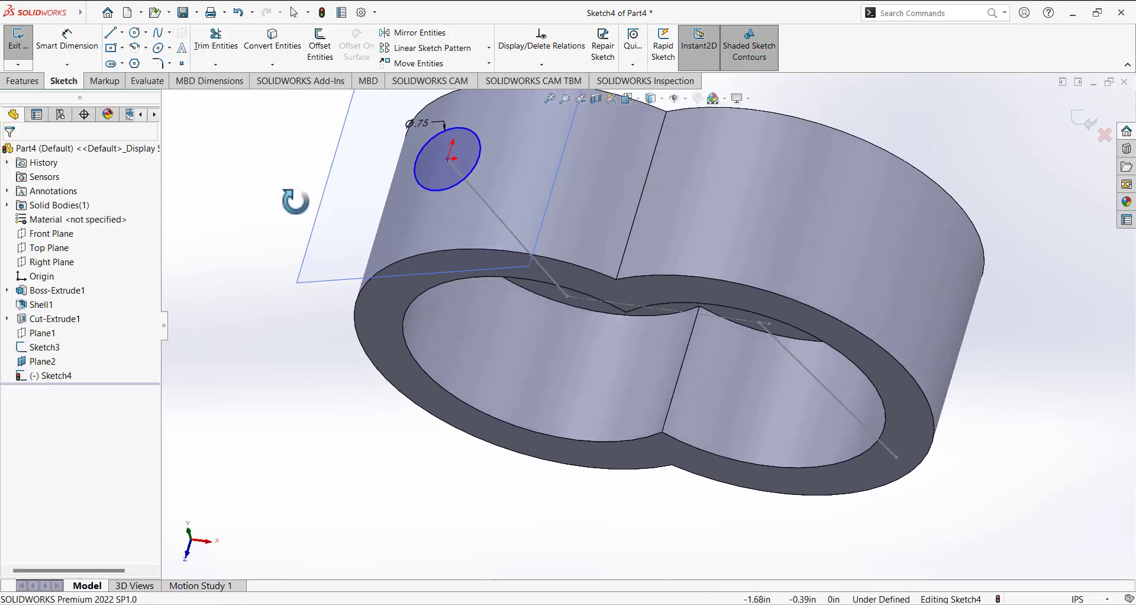
# Move the circle off the sketch origin so its center lies at about X -0.76, Y 0.03 in
pyautogui.click(449, 161)
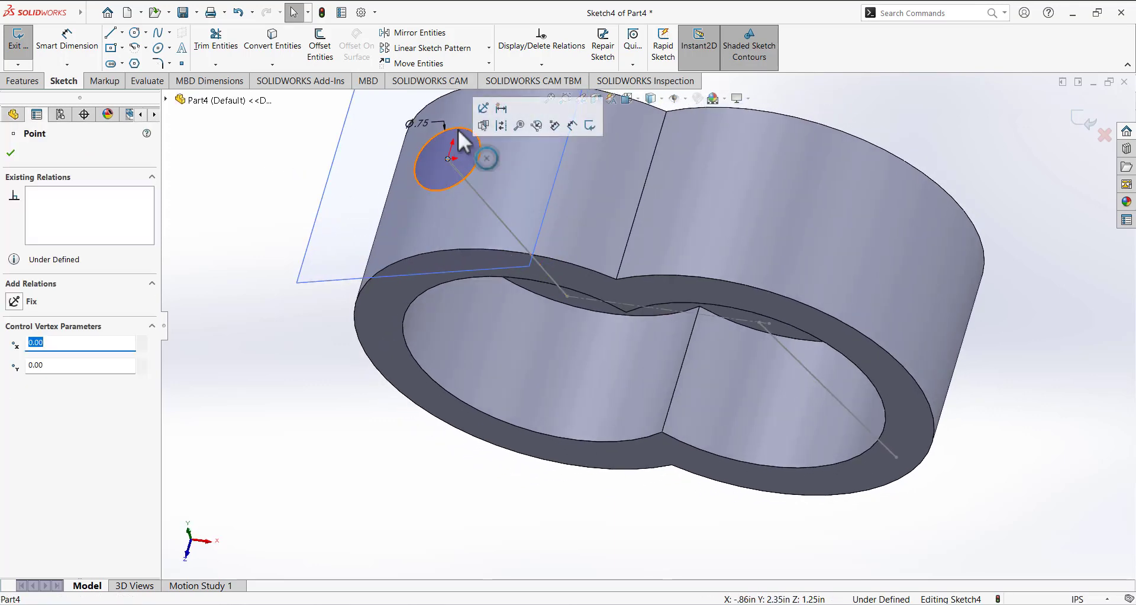
pyautogui.click(478, 151)
pyautogui.click(261, 162)
pyautogui.moveTo(261, 163); pyautogui.dragTo(284, 229, button='middle')
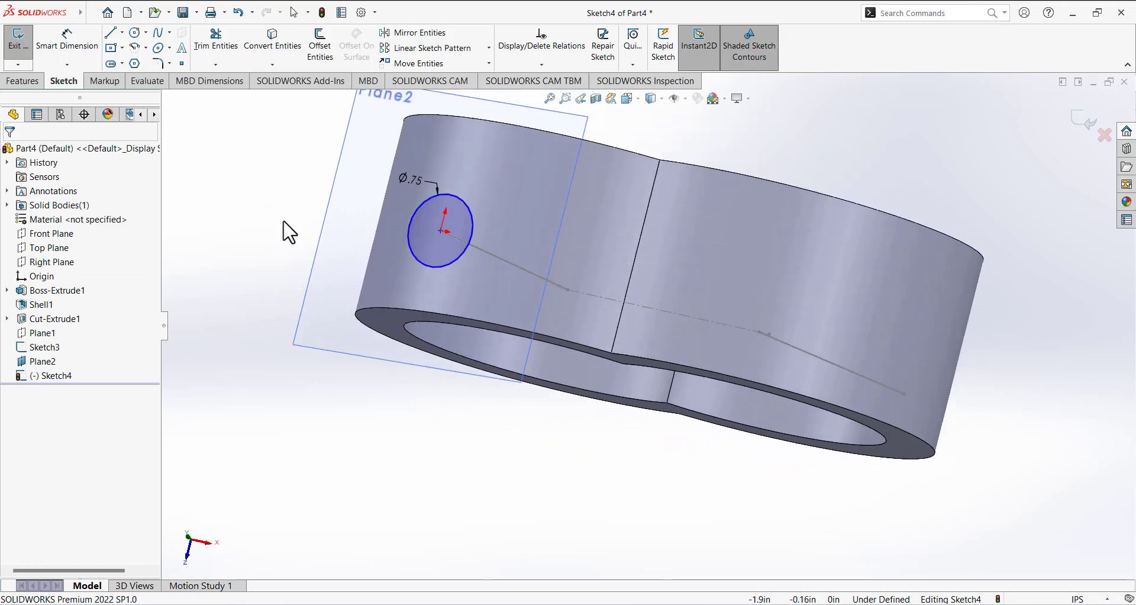
pyautogui.click(409, 225)
pyautogui.moveTo(441, 231); pyautogui.dragTo(347, 218)
pyautogui.click(239, 213)
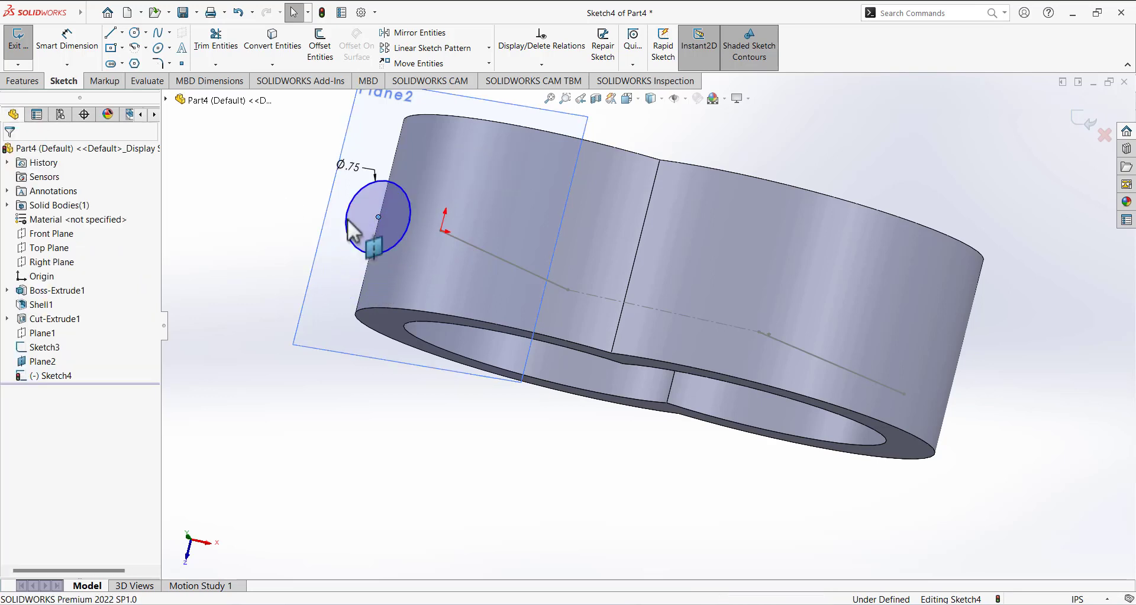
# Hide Sketch3 with the angled lines and Plane2, and view the circle sketch face-on
pyautogui.click(379, 217)
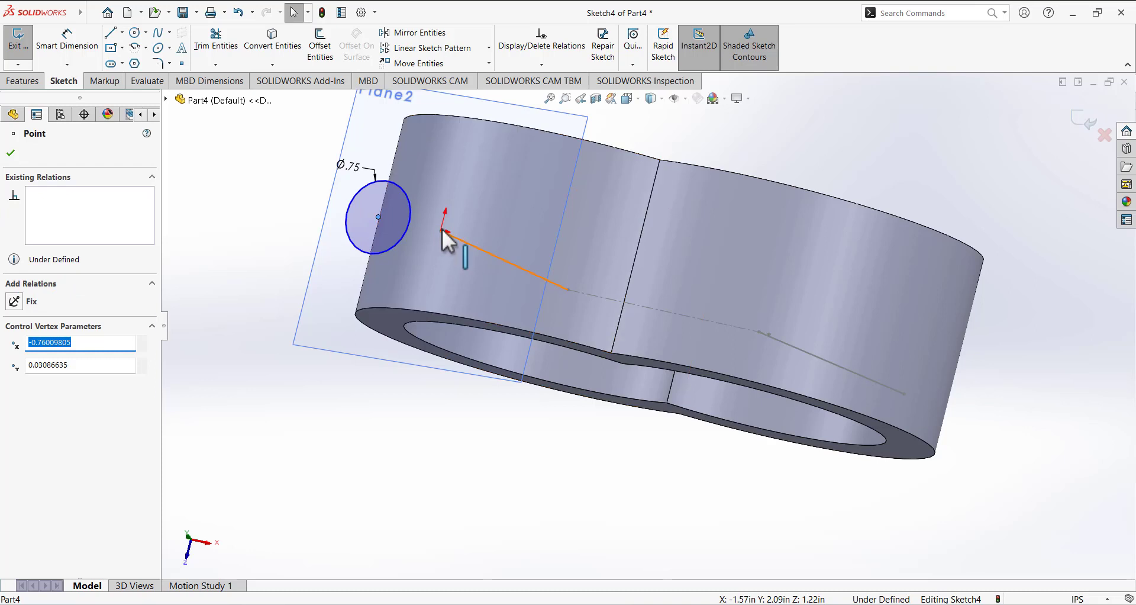
pyautogui.moveTo(442, 230); pyautogui.dragTo(451, 196, button='middle')
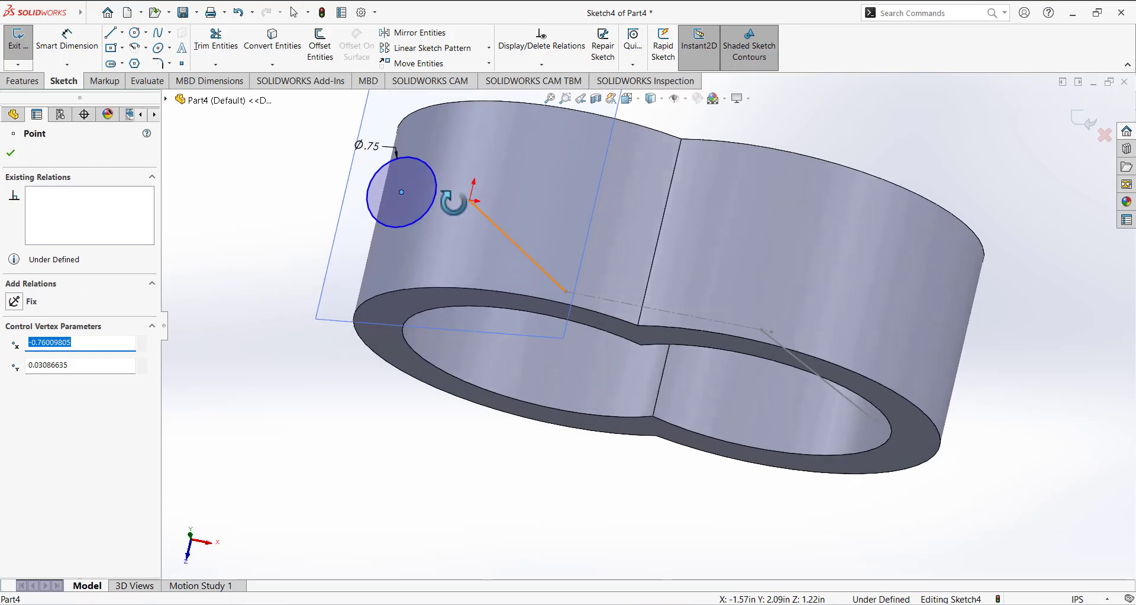
pyautogui.click(12, 154)
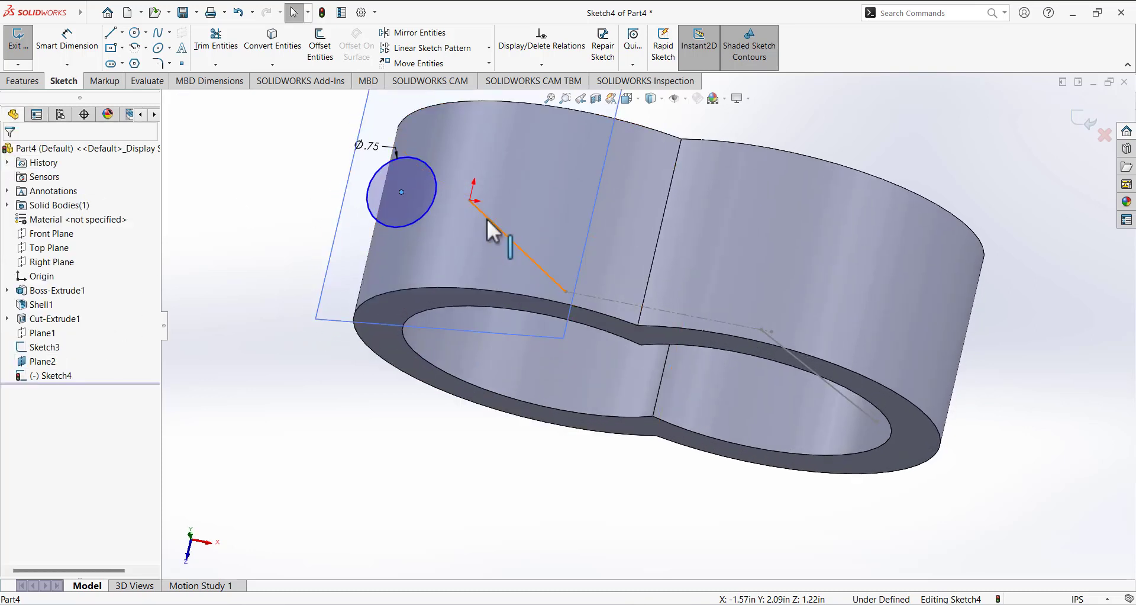
pyautogui.click(50, 349)
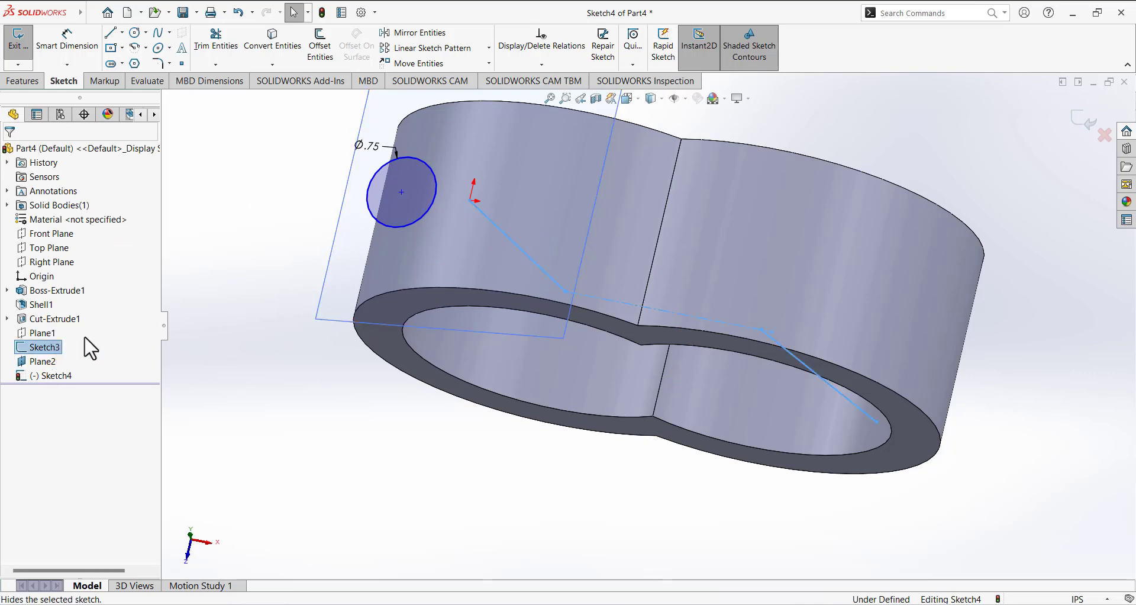
pyautogui.moveTo(475, 207); pyautogui.dragTo(497, 121, button='middle')
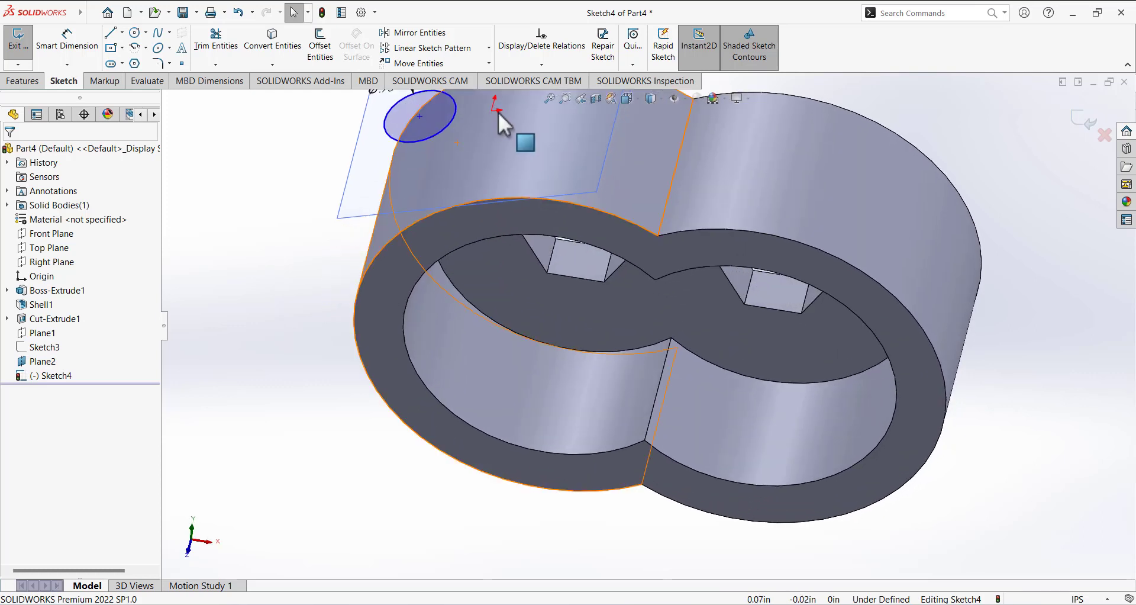
pyautogui.click(40, 360)
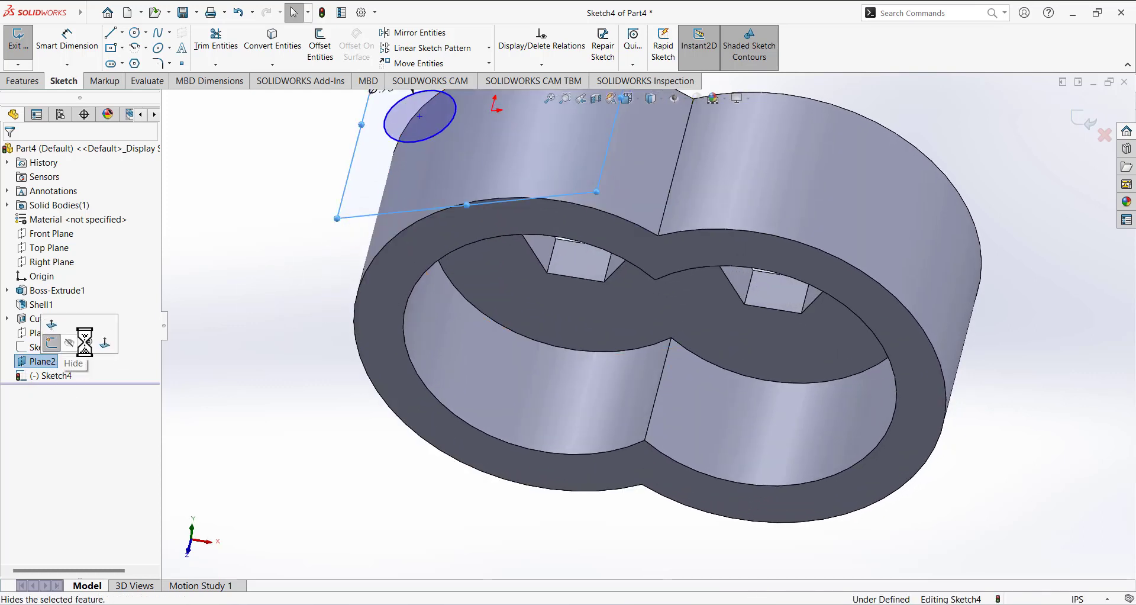
pyautogui.click(73, 346)
pyautogui.moveTo(414, 236); pyautogui.dragTo(490, 155, button='middle')
pyautogui.press('Escape')
pyautogui.press('space')
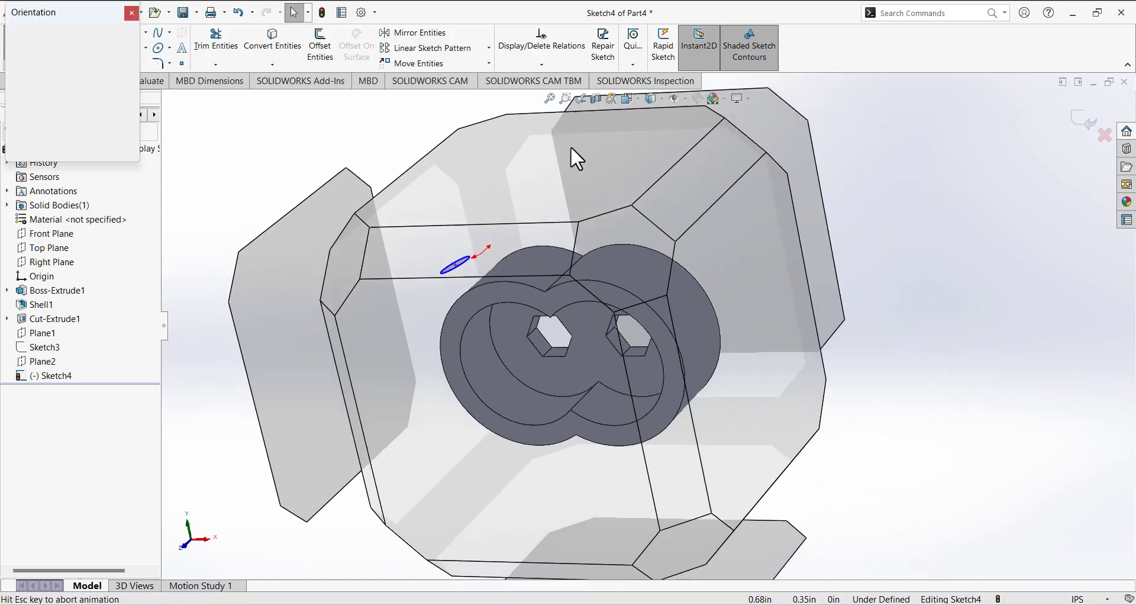
pyautogui.hotkey('ctrl', '8')
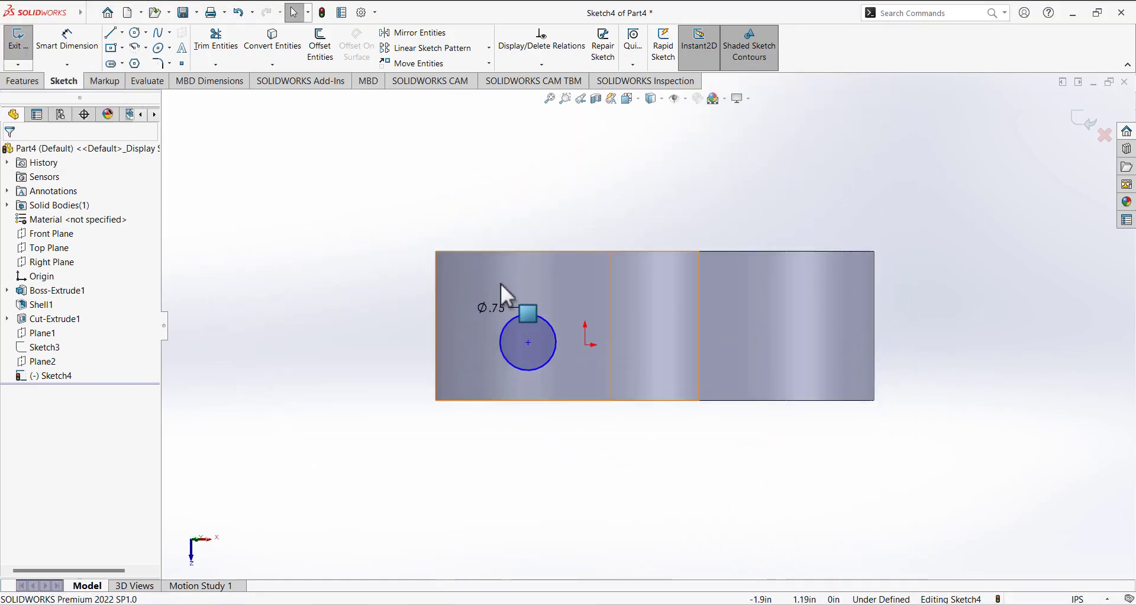
# Move the circle so its center lines up vertically with the sketch origin, at about X 0, Y -0.02 in
pyautogui.click(585, 343)
pyautogui.click(388, 413)
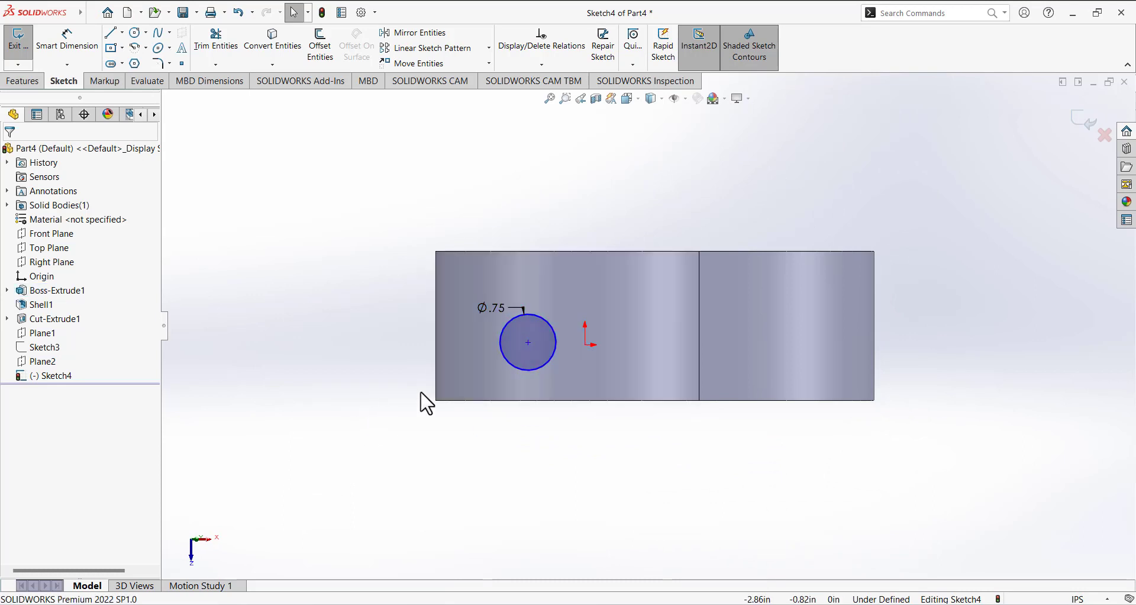
pyautogui.moveTo(528, 345); pyautogui.dragTo(586, 348)
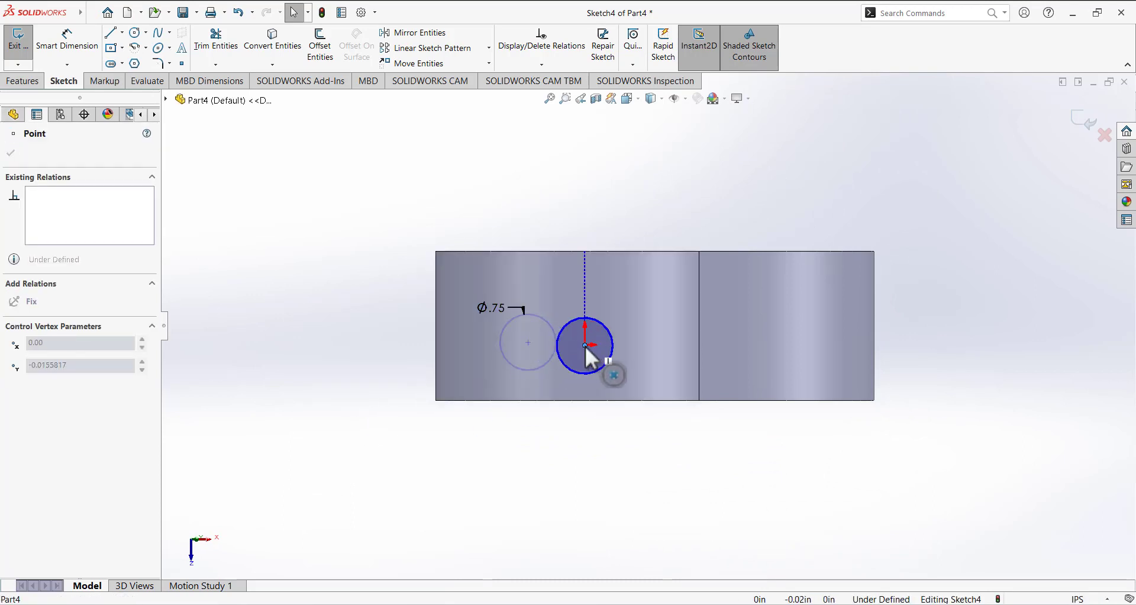
pyautogui.click(349, 418)
pyautogui.scroll(2, 612, 333)
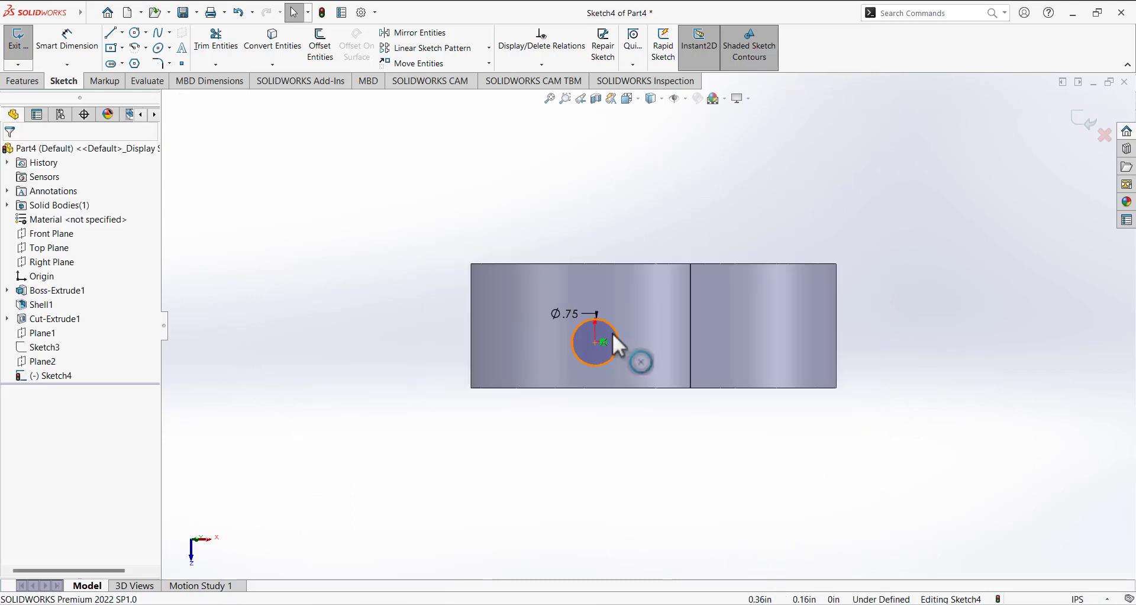
# Delete the circle's diameter dimension and dimension the diameter again as 0.75 in
pyautogui.moveTo(548, 304); pyautogui.dragTo(424, 238)
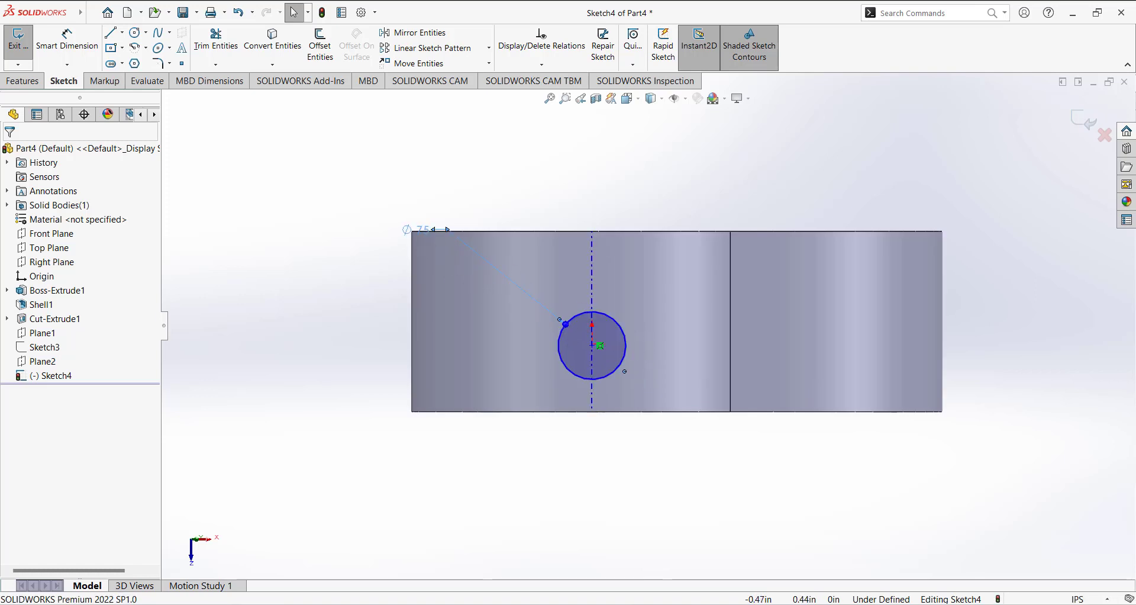
pyautogui.rightClick(424, 238)
pyautogui.click(456, 382)
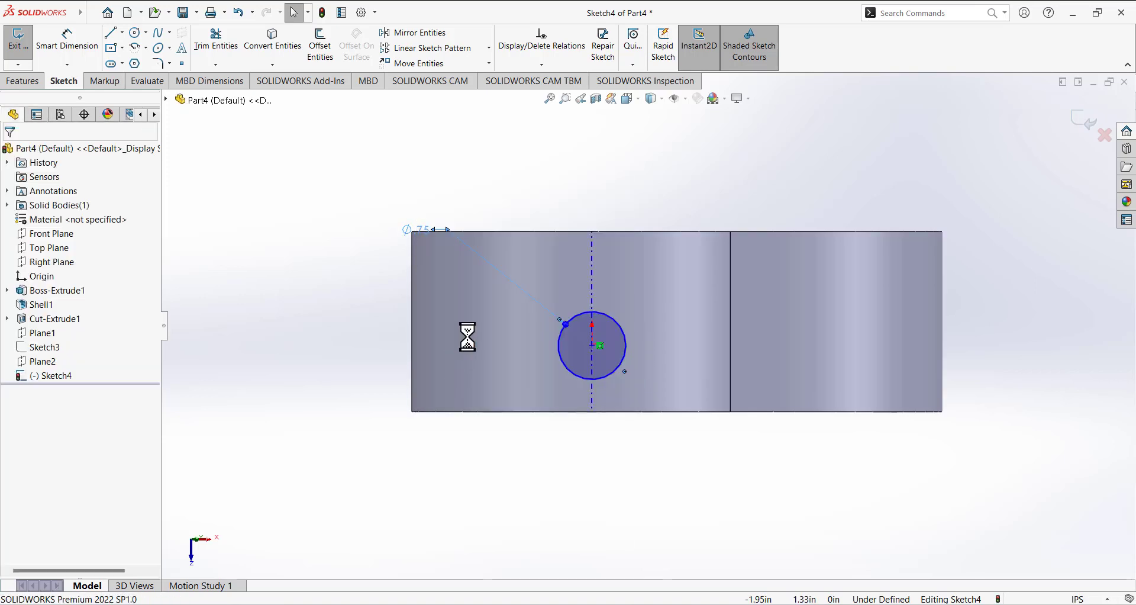
pyautogui.click(71, 50)
pyautogui.click(569, 369)
pyautogui.click(374, 474)
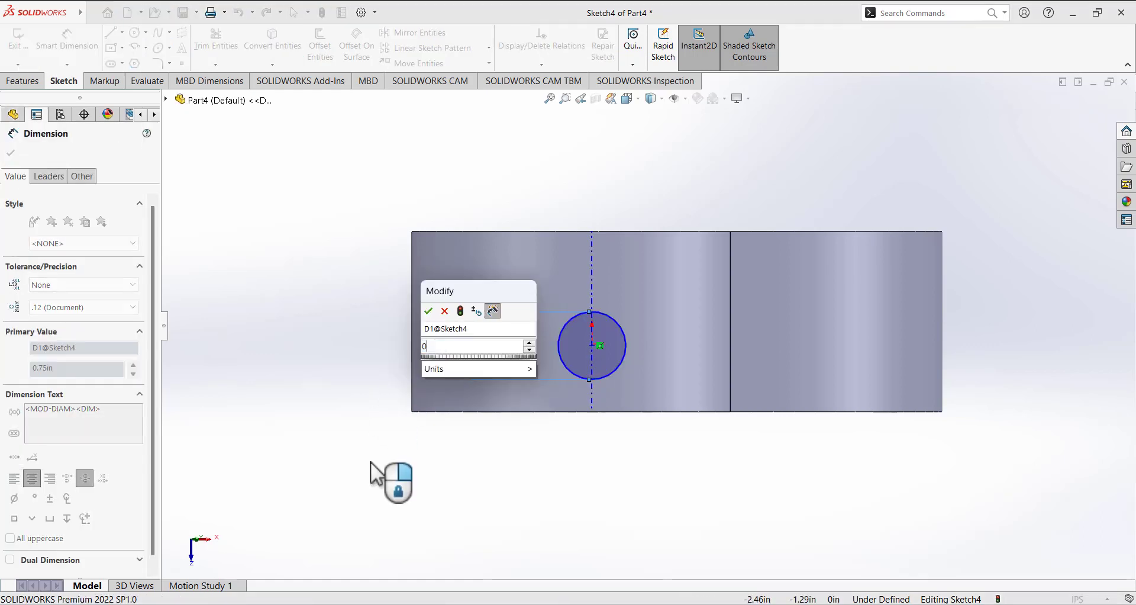
pyautogui.press('Return')
# View the sketch face-on and dimension the circle's center 0.75 in from the housing's lower edge
pyautogui.moveTo(477, 391)
pyautogui.mouseDown(button='middle')
pyautogui.moveTo(469, 297)
pyautogui.moveTo(459, 307)
pyautogui.moveTo(438, 296)
pyautogui.moveTo(400, 247)
pyautogui.mouseUp(button='middle')
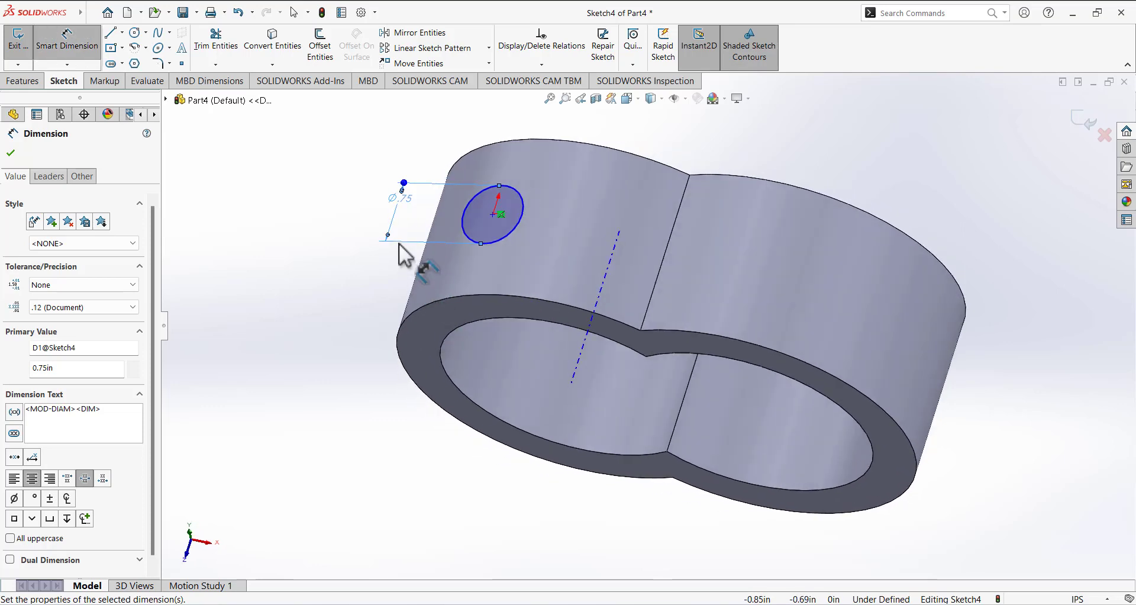
pyautogui.click(628, 98)
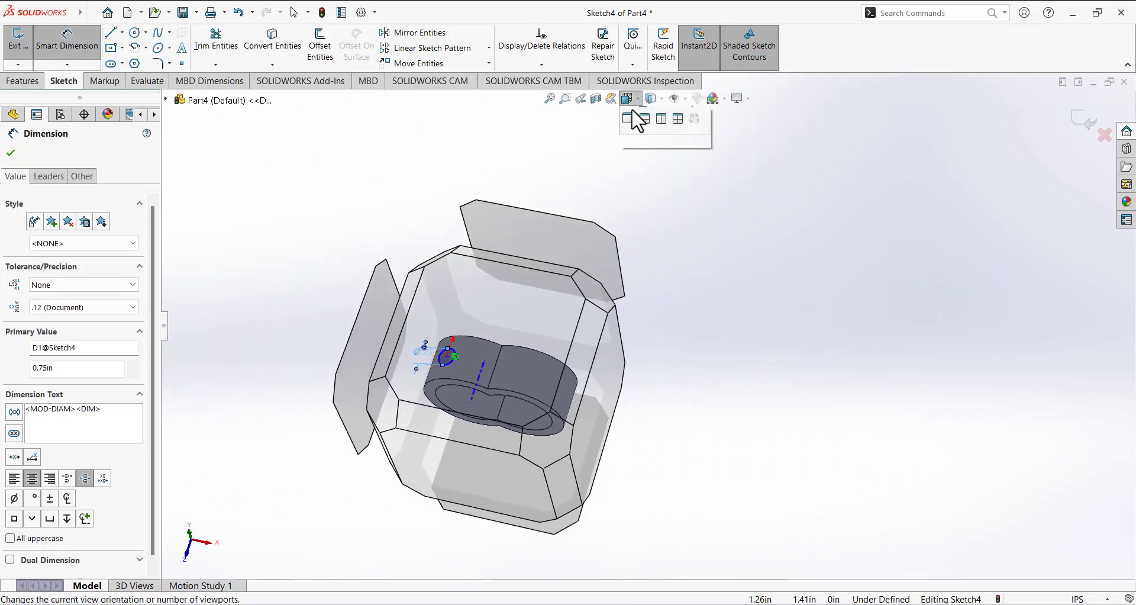
pyautogui.click(698, 161)
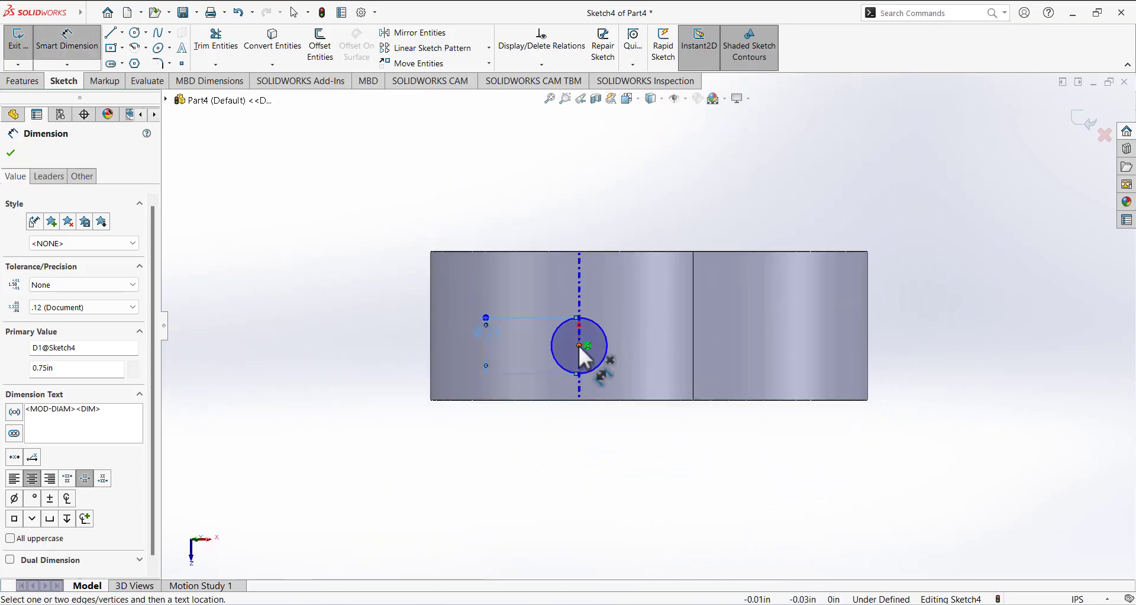
pyautogui.click(579, 348)
pyautogui.click(559, 401)
pyautogui.click(400, 390)
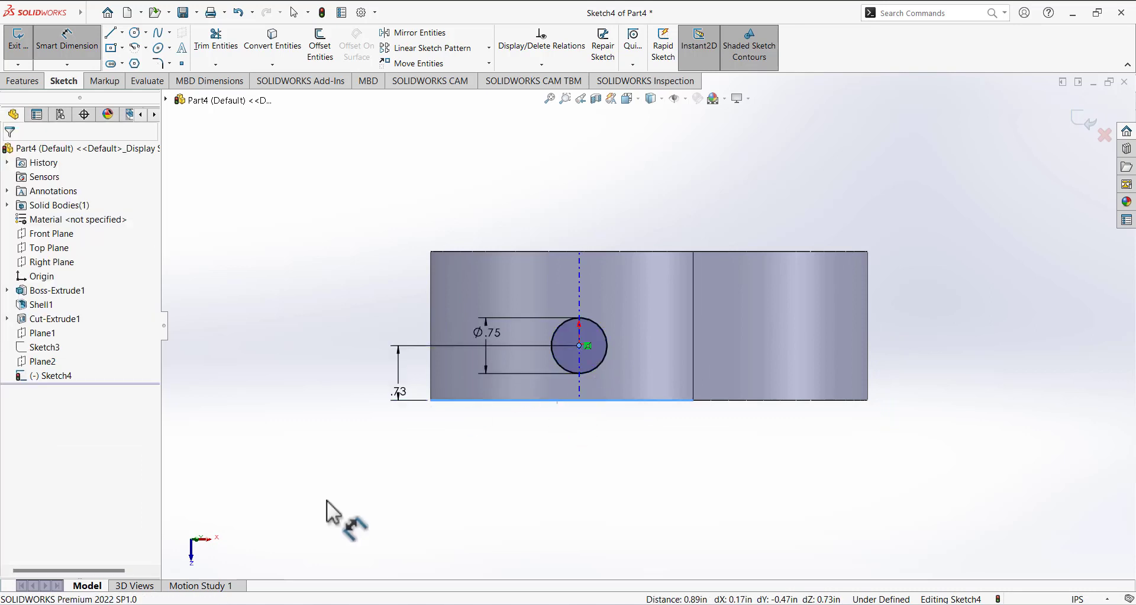
pyautogui.write('.75')
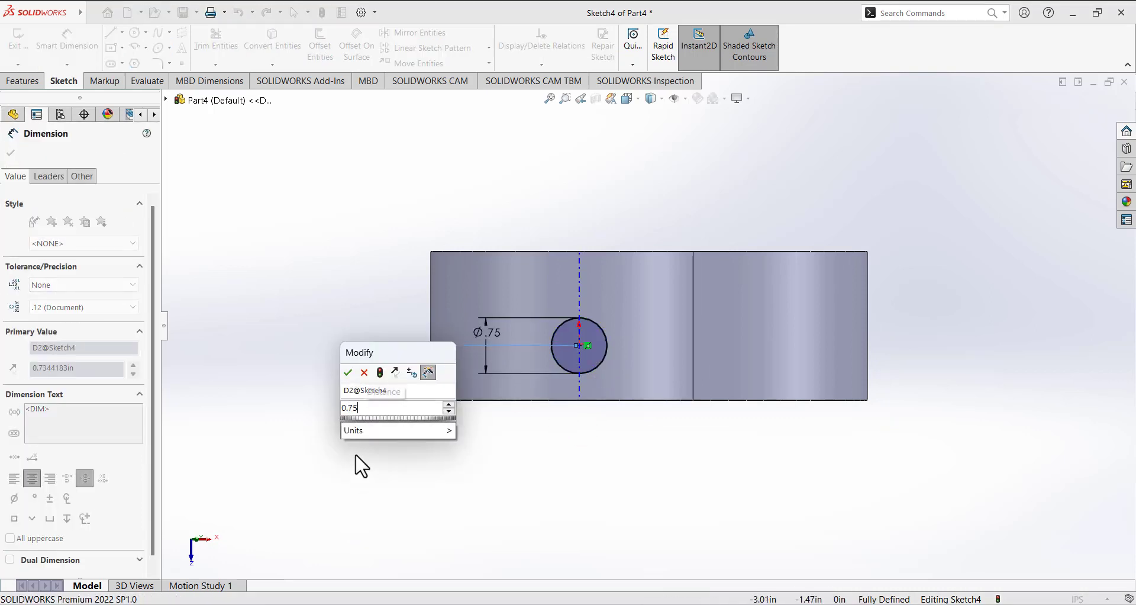
pyautogui.press('Return')
# Examine the dimensioned circle's position relative to the housing's curved outer wall
pyautogui.click(461, 473)
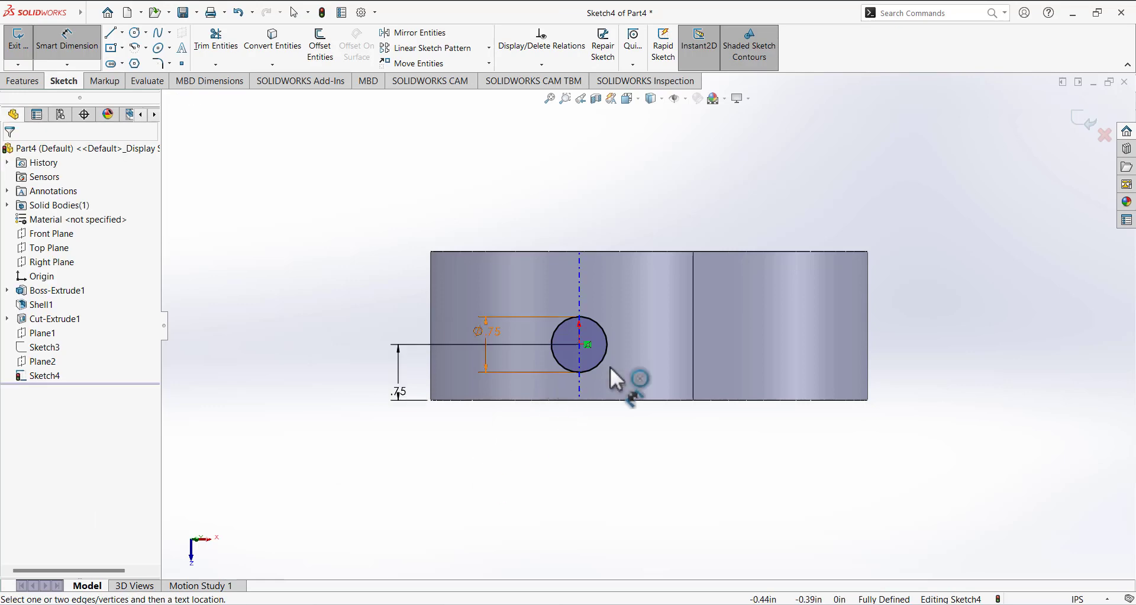
pyautogui.scroll(-4, 598, 370)
pyautogui.scroll(-3, 603, 297)
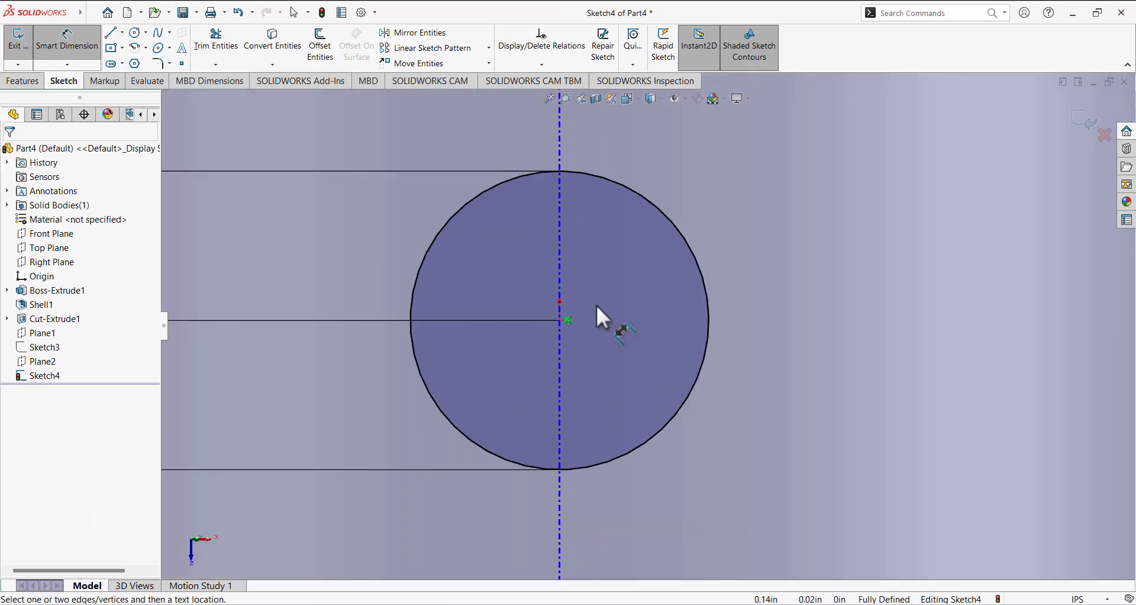
pyautogui.scroll(5, 633, 367)
pyautogui.moveTo(646, 406)
pyautogui.mouseDown(button='middle')
pyautogui.moveTo(659, 267)
pyautogui.moveTo(601, 223)
pyautogui.moveTo(639, 231)
pyautogui.mouseUp(button='middle')
pyautogui.scroll(3, 639, 231)
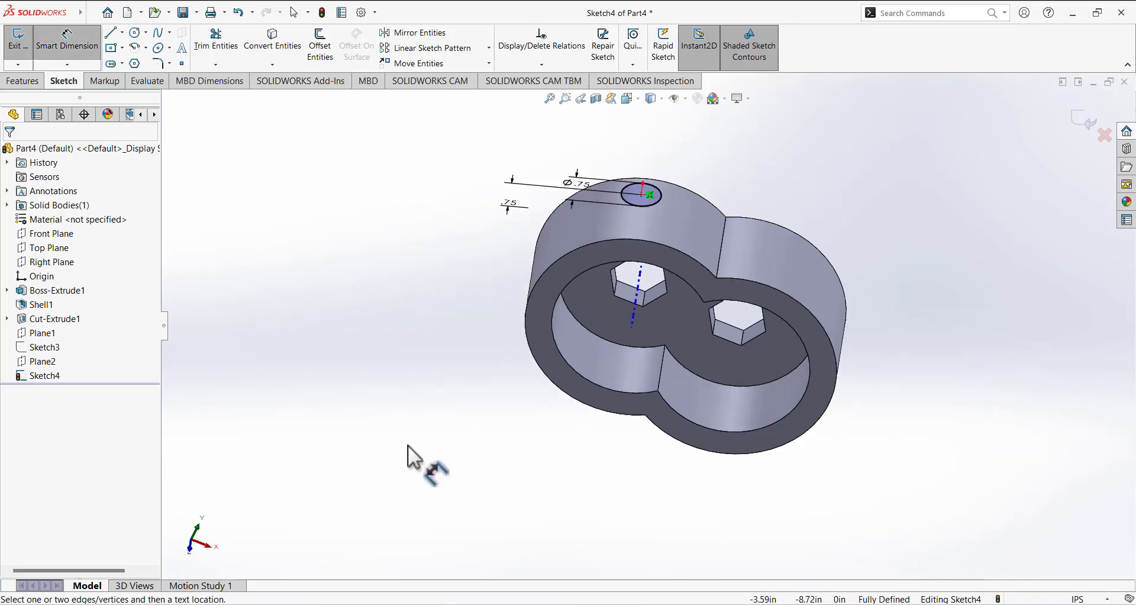
pyautogui.scroll(-4, 658, 237)
pyautogui.moveTo(518, 219); pyautogui.dragTo(165, 305, button='middle')
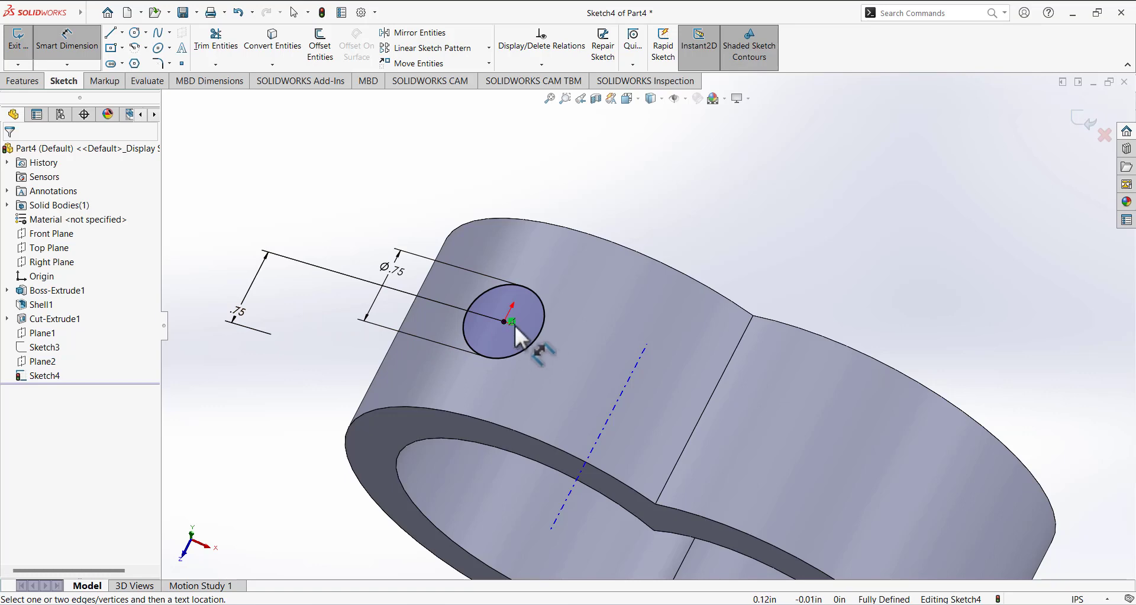
pyautogui.moveTo(299, 241); pyautogui.dragTo(255, 188, button='middle')
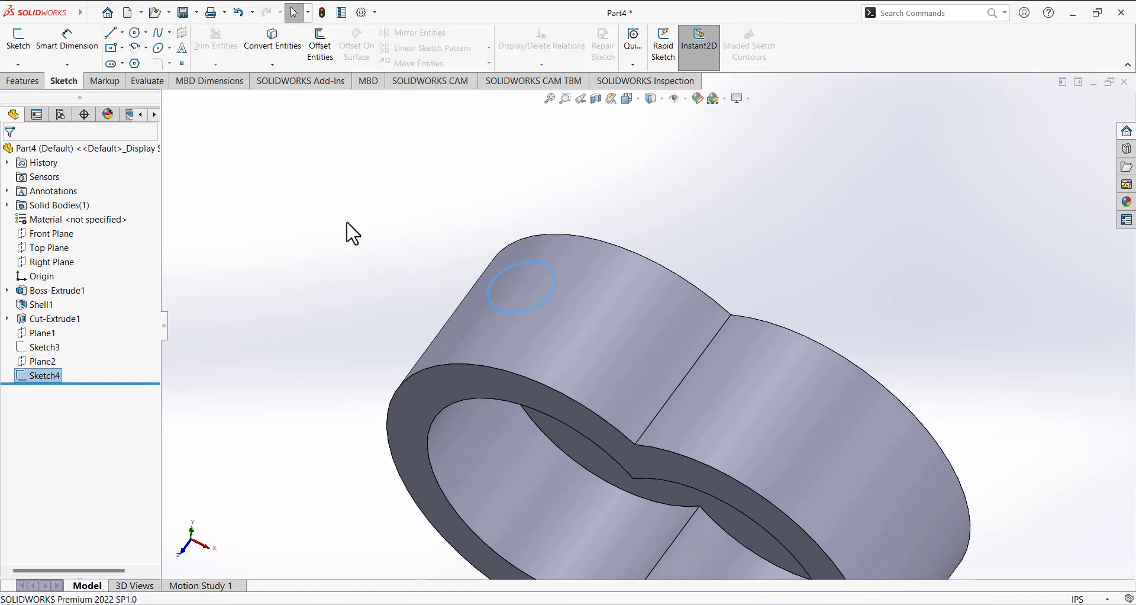
# Extrude the circle as a merged boss using Up To Surface, ending at the housing's curved inner wall
pyautogui.click(24, 83)
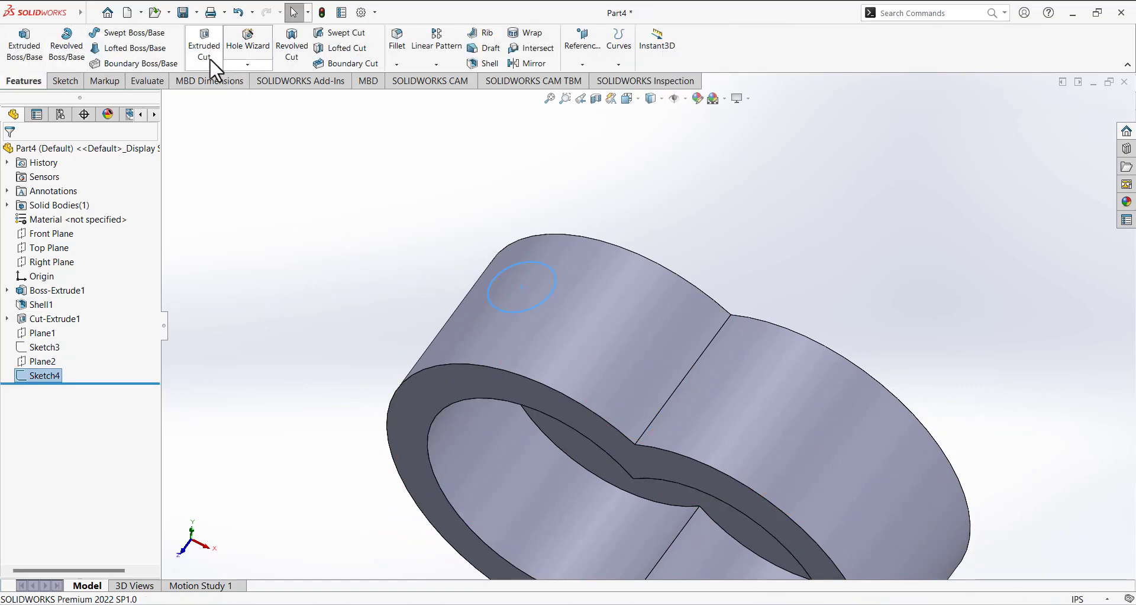
pyautogui.click(37, 65)
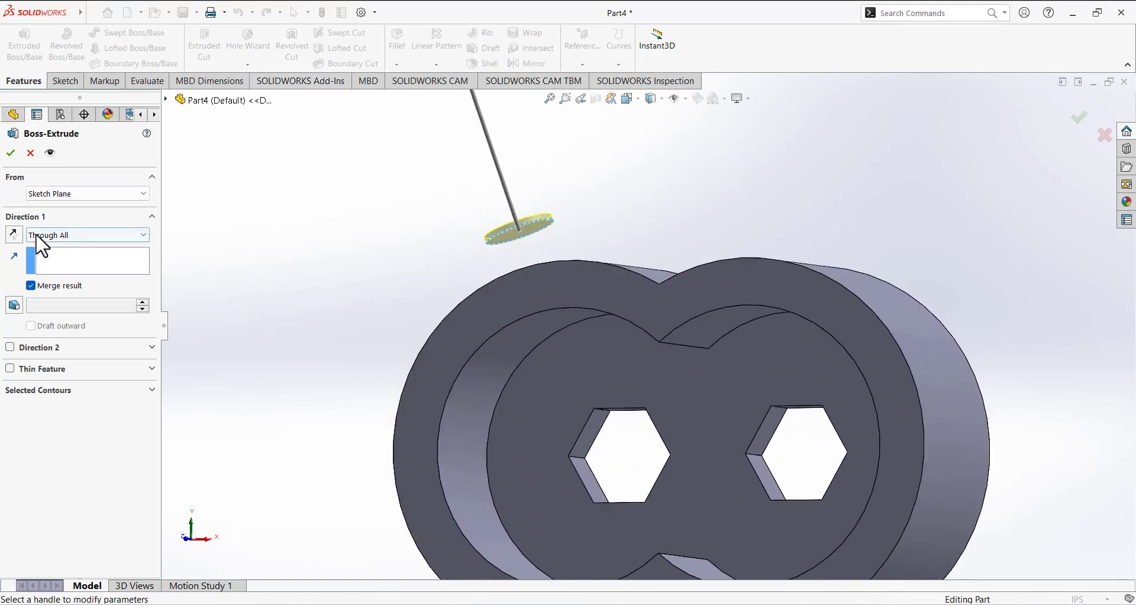
pyautogui.click(40, 234)
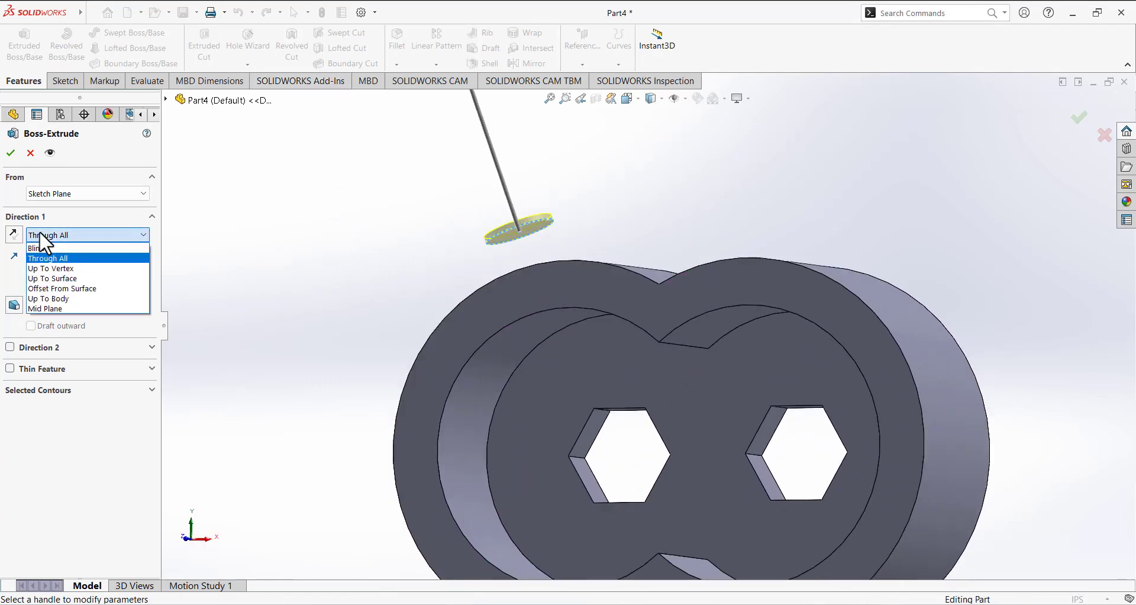
pyautogui.click(65, 278)
pyautogui.moveTo(347, 292); pyautogui.dragTo(346, 256, button='middle')
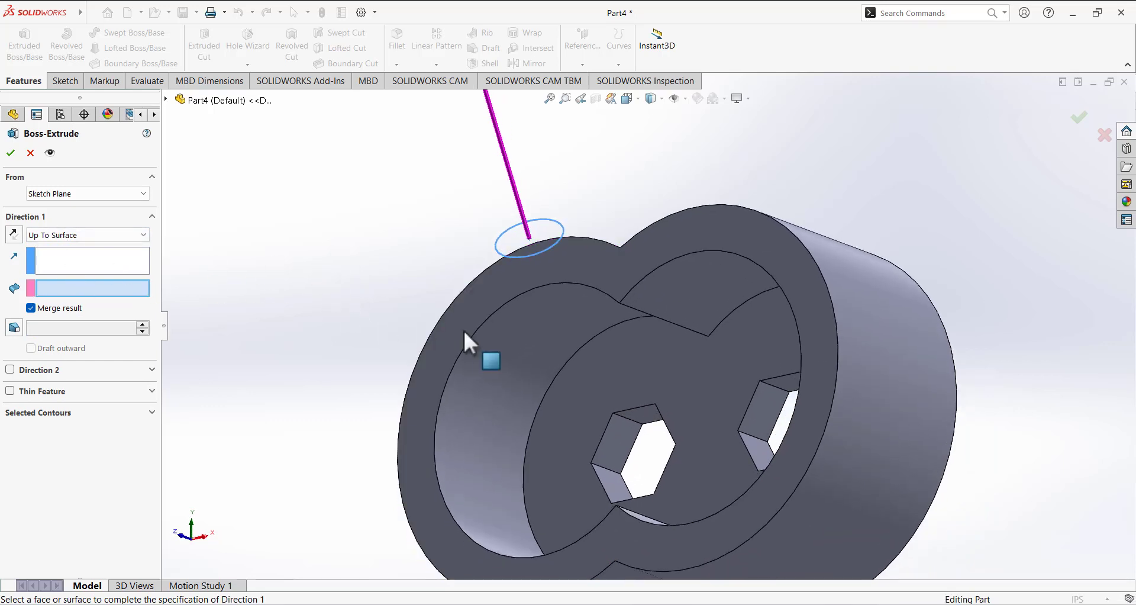
pyautogui.click(552, 325)
pyautogui.moveTo(375, 246); pyautogui.dragTo(488, 216, button='middle')
pyautogui.moveTo(312, 197); pyautogui.dragTo(240, 157, button='middle')
# Start a sketch on the boss's end face and draw a concentric circle with a radius of about 0.25 in
pyautogui.click(70, 82)
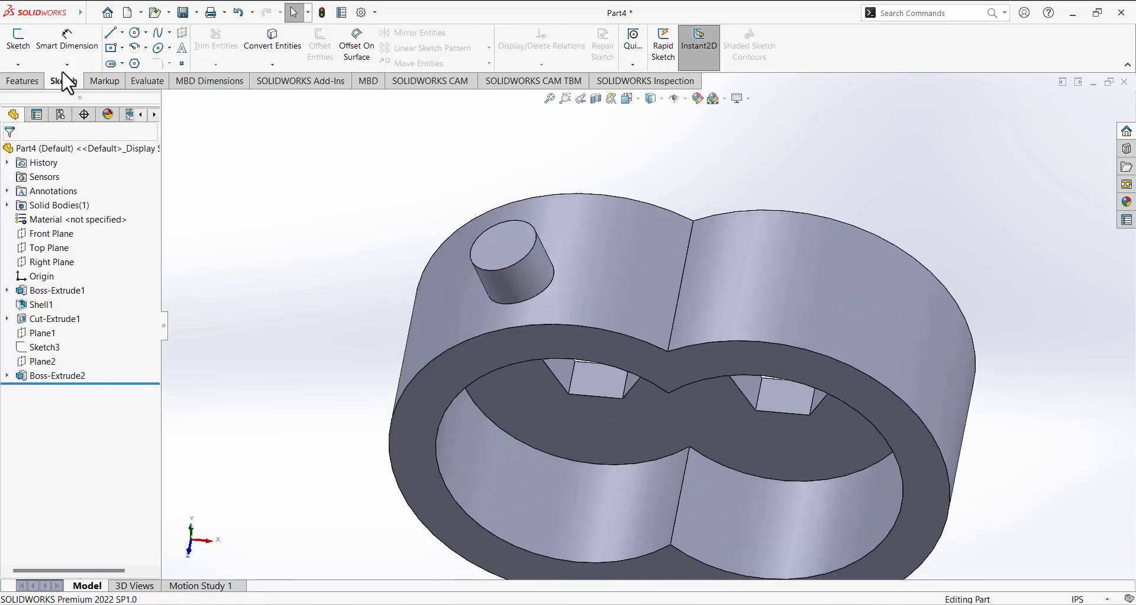
pyautogui.click(19, 41)
pyautogui.click(492, 251)
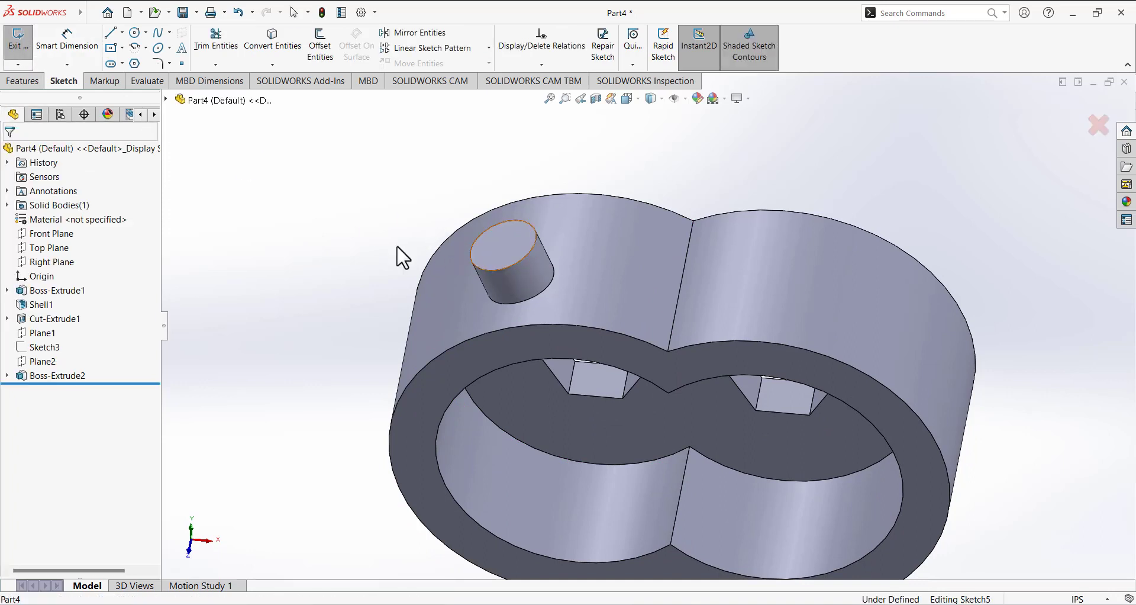
pyautogui.click(135, 32)
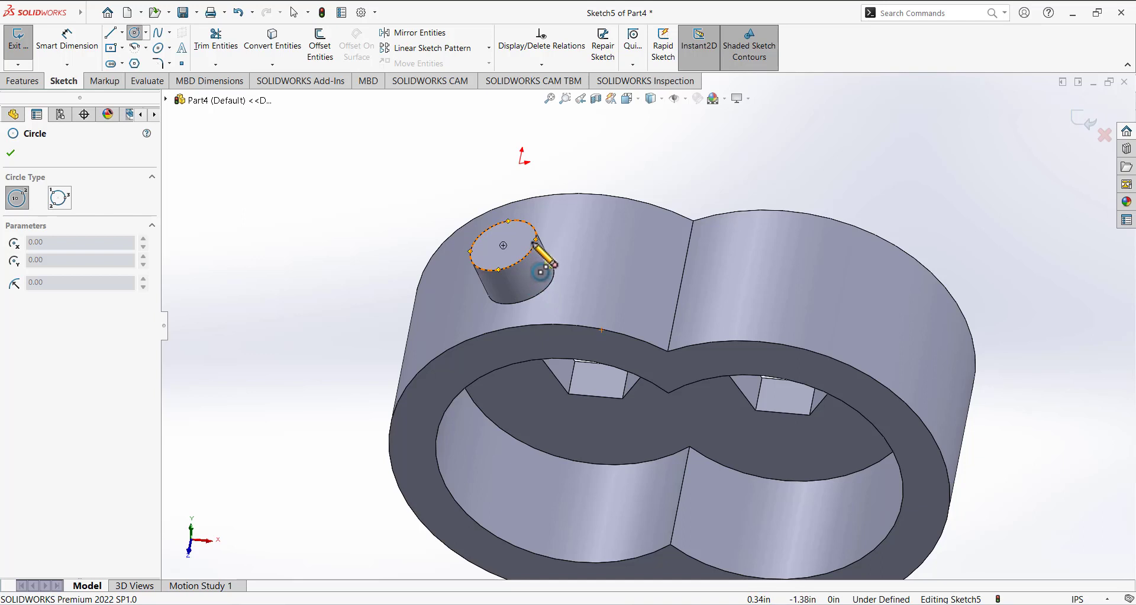
pyautogui.click(504, 245)
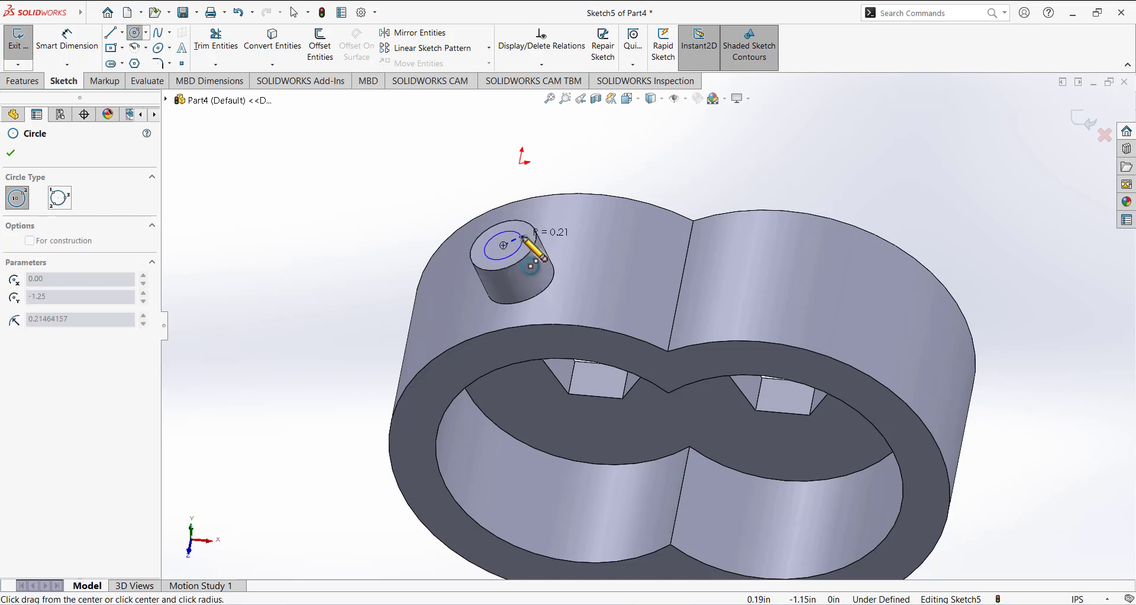
pyautogui.click(525, 236)
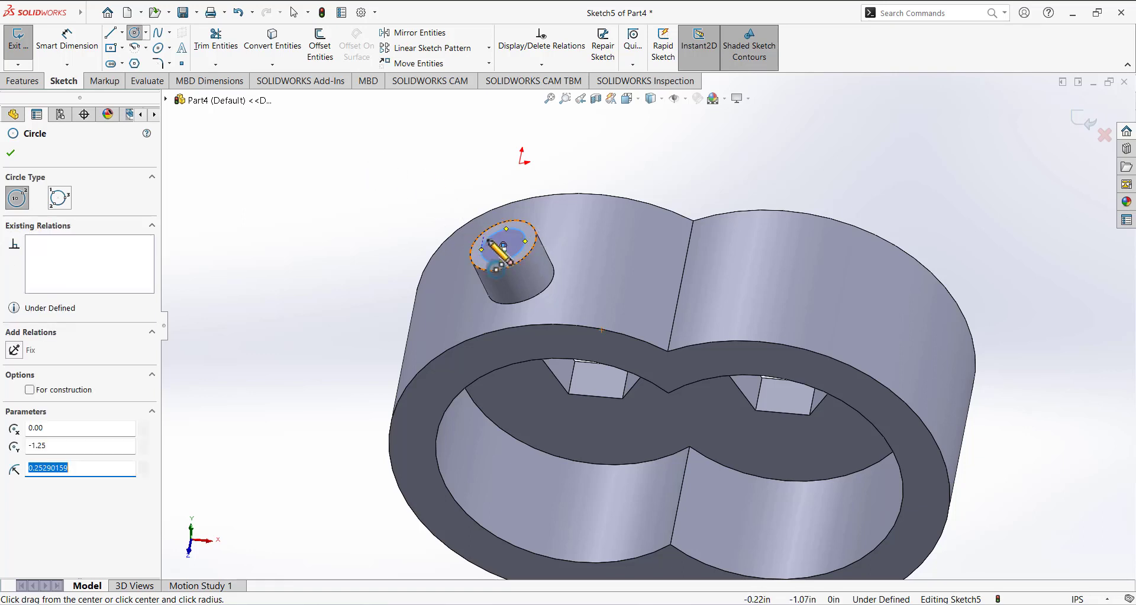
# Dimension the inner circle's diameter as 5/16 in and check it against the hole callout in the Paint reference drawing
pyautogui.click(67, 41)
pyautogui.click(523, 240)
pyautogui.click(417, 168)
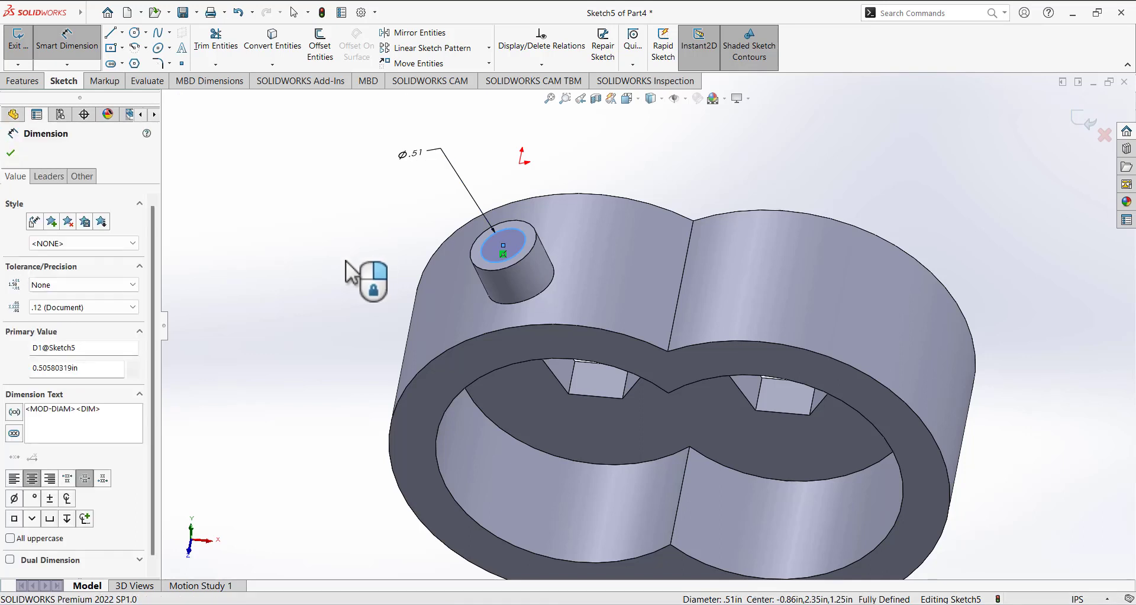
pyautogui.write('5/16')
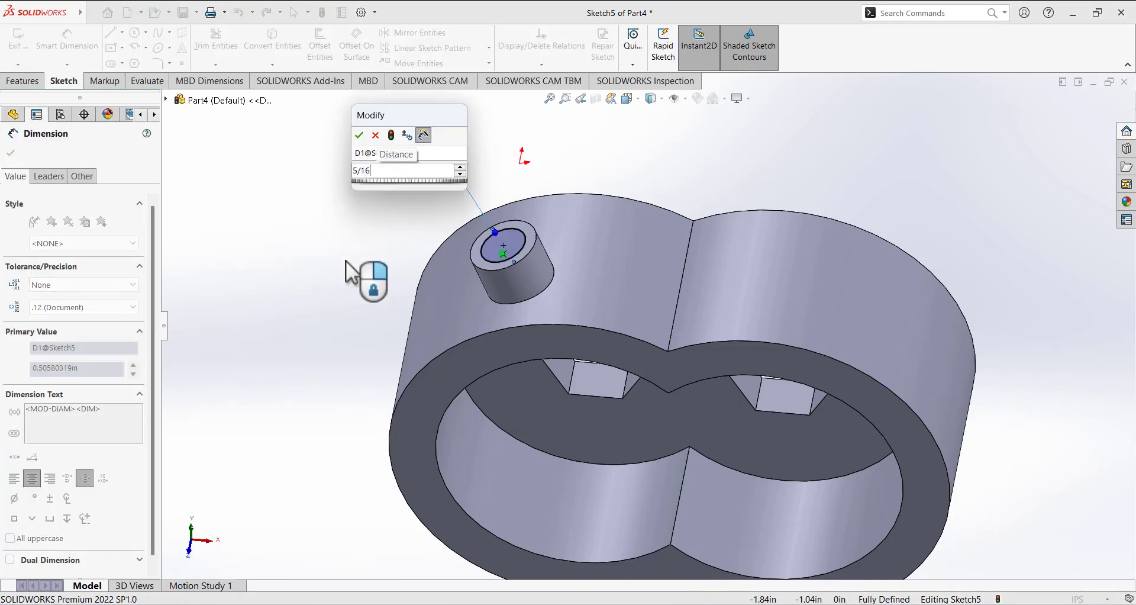
pyautogui.press('Return')
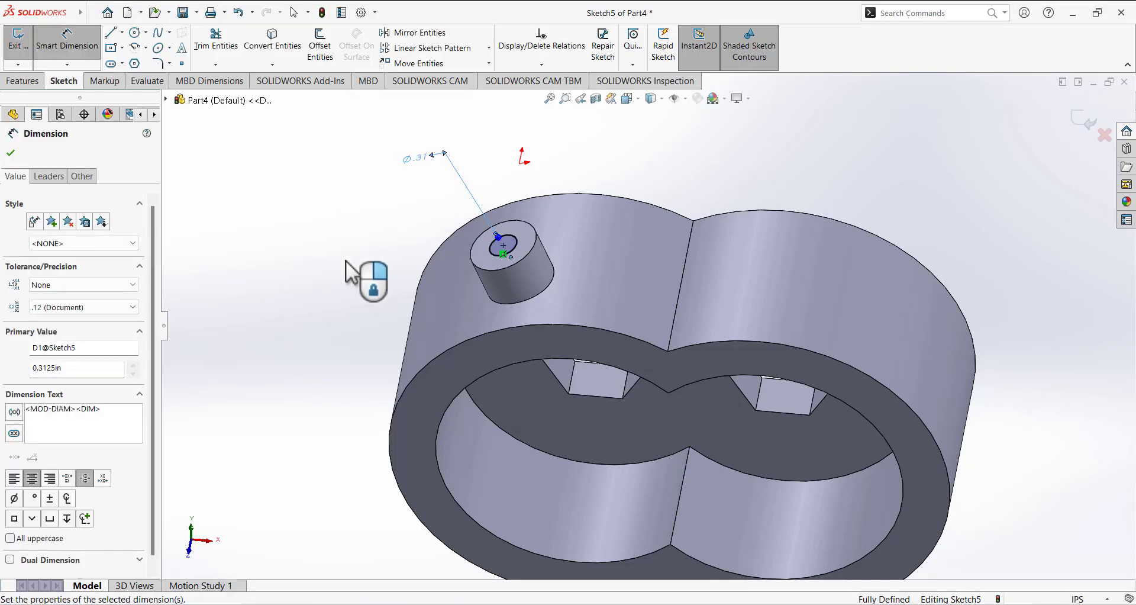
pyautogui.hotkey('alt', 'Tab')
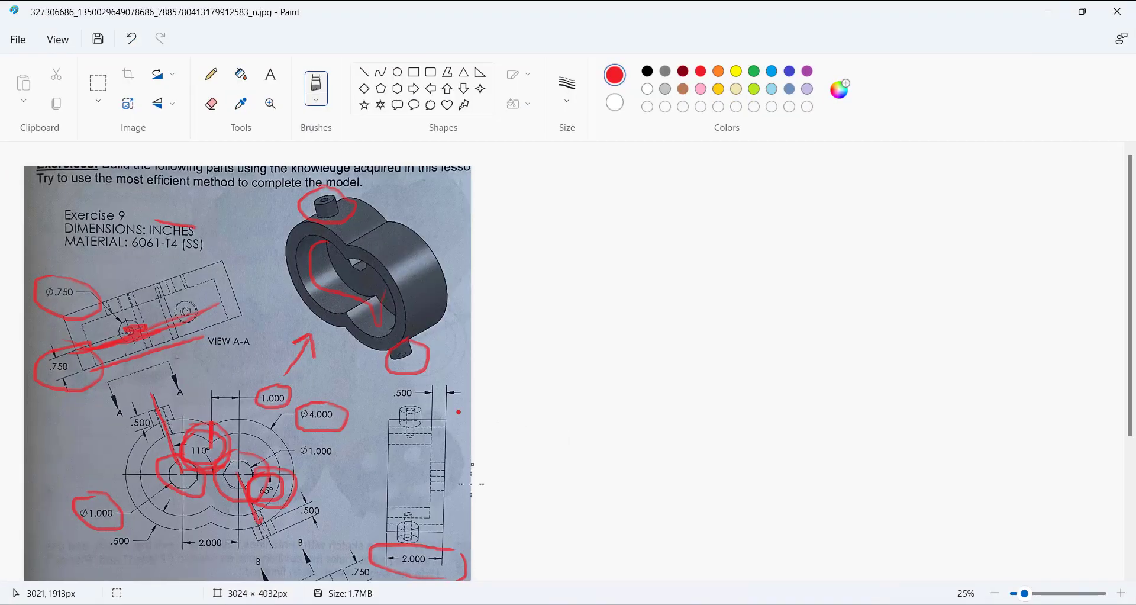
pyautogui.scroll(-5, 472, 478)
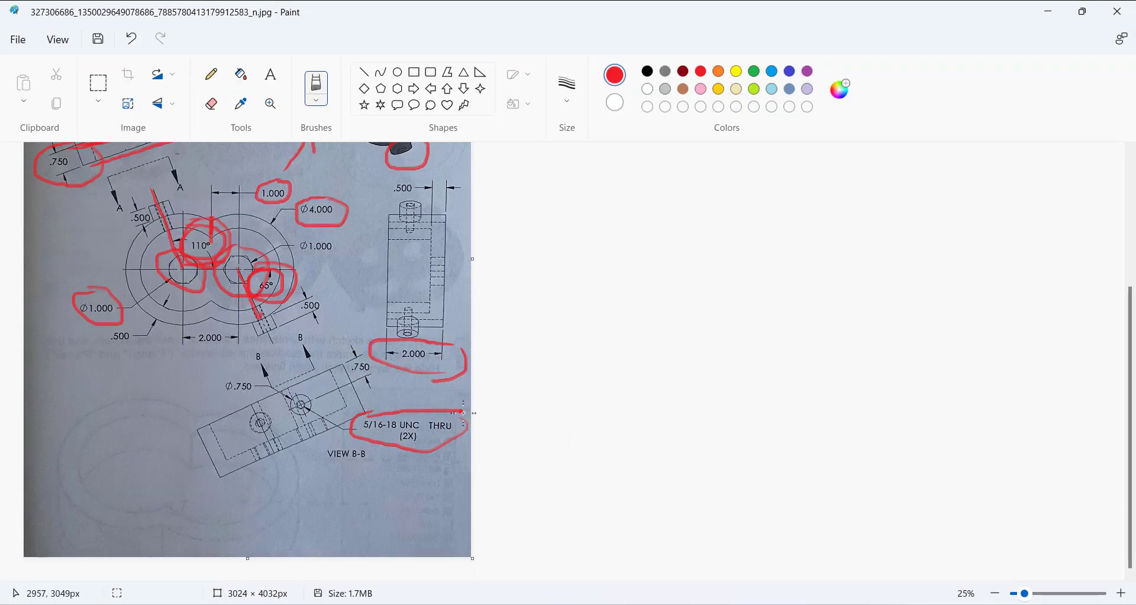
pyautogui.hotkey('alt', 'Tab')
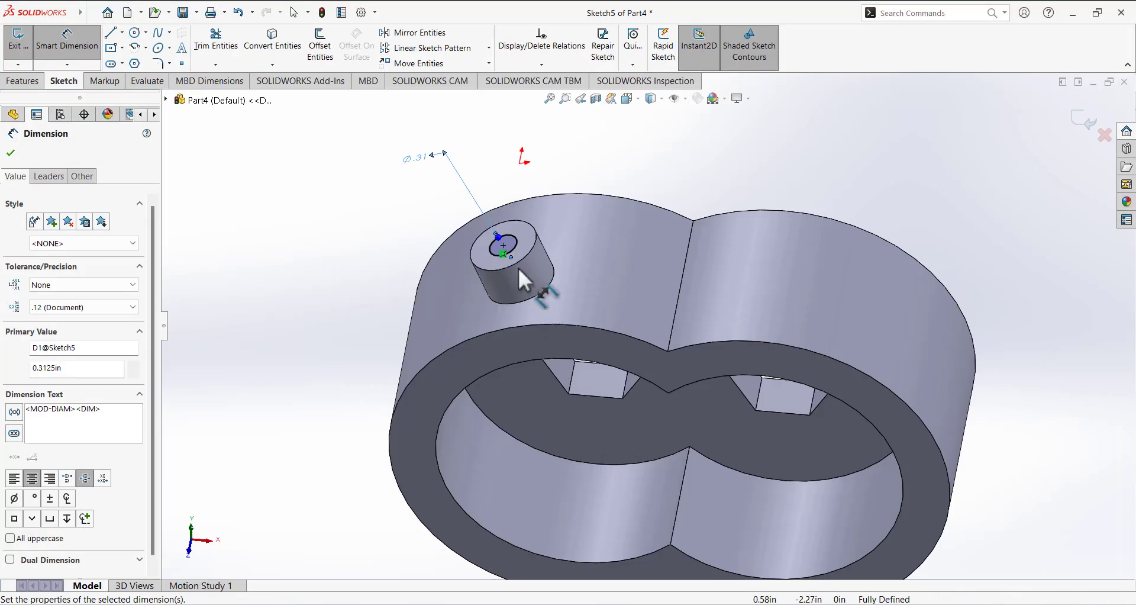
# Cut the circle through the boss and wall using Up To Surface, ending at the curved inner face below the boss
pyautogui.click(19, 85)
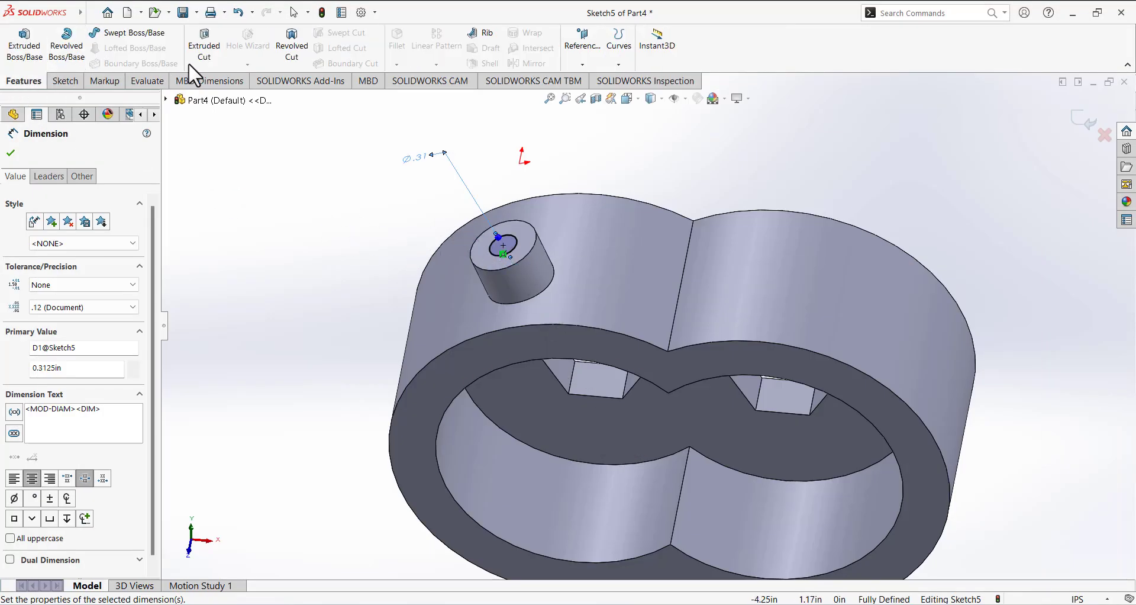
pyautogui.click(204, 47)
pyautogui.click(65, 234)
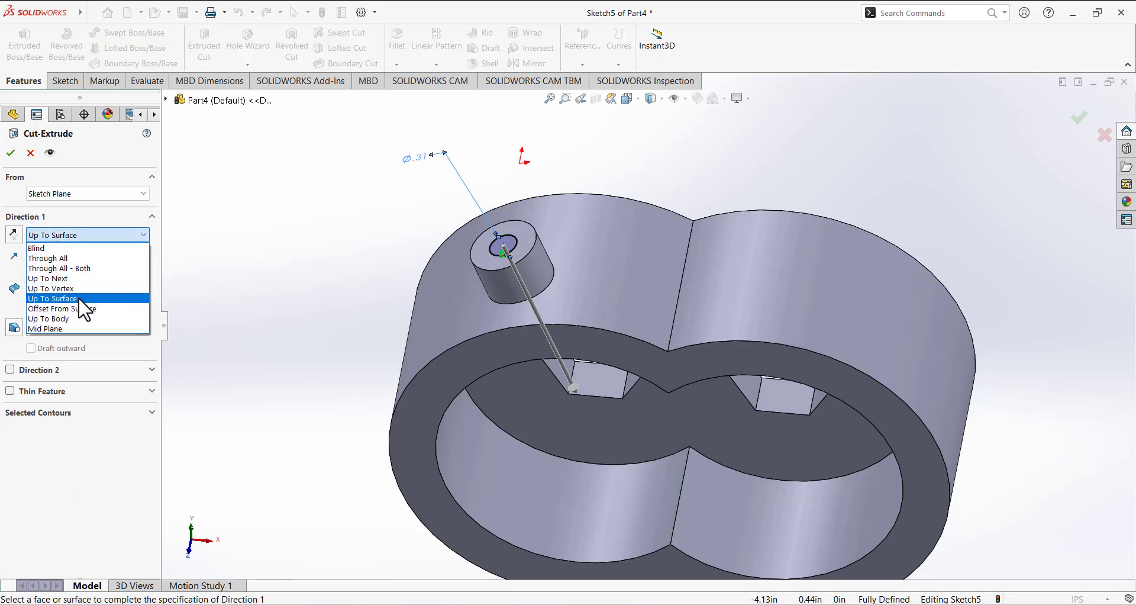
pyautogui.click(78, 299)
pyautogui.moveTo(253, 323); pyautogui.dragTo(518, 357, button='middle')
pyautogui.click(518, 357)
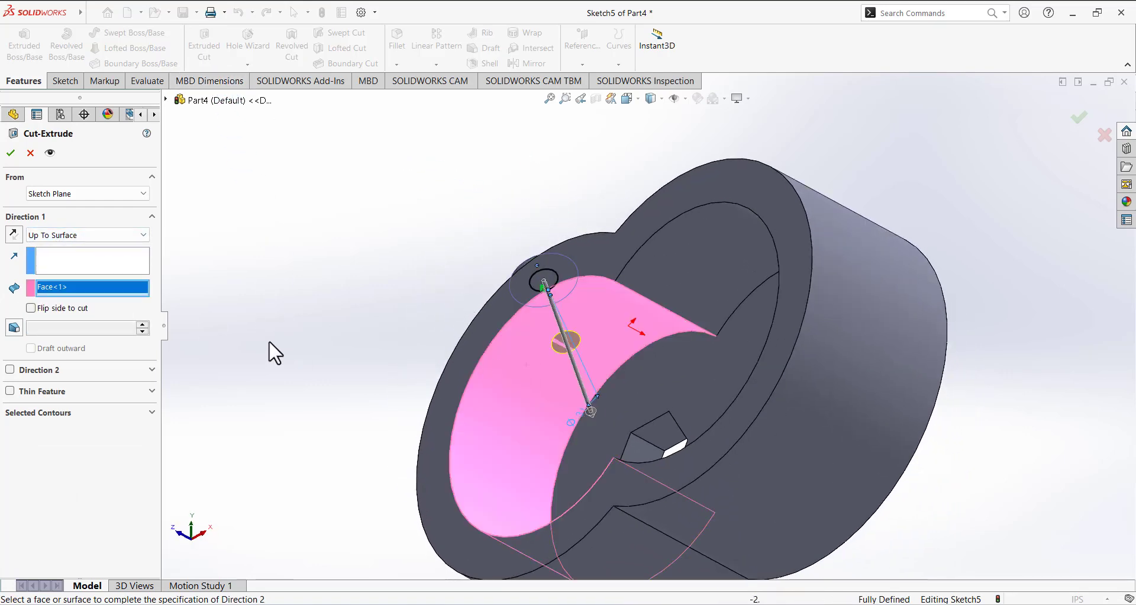
pyautogui.moveTo(373, 280); pyautogui.dragTo(313, 288, button='middle')
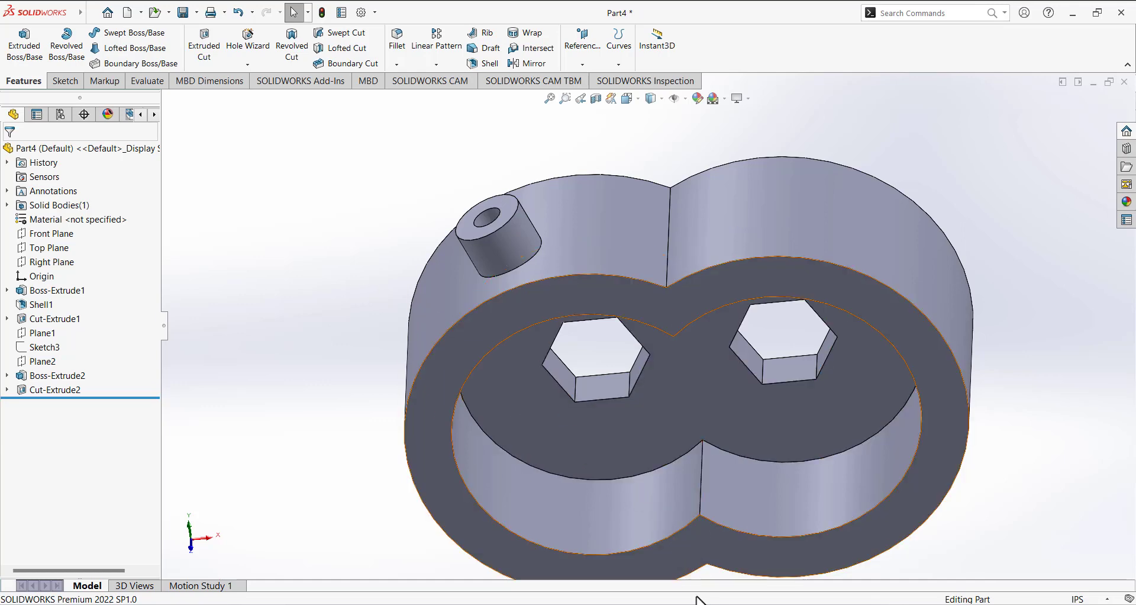
# Check the second boss's position and size in the Paint reference drawing, and return to the SOLIDWORKS part
pyautogui.click(717, 598)
pyautogui.scroll(3, 368, 342)
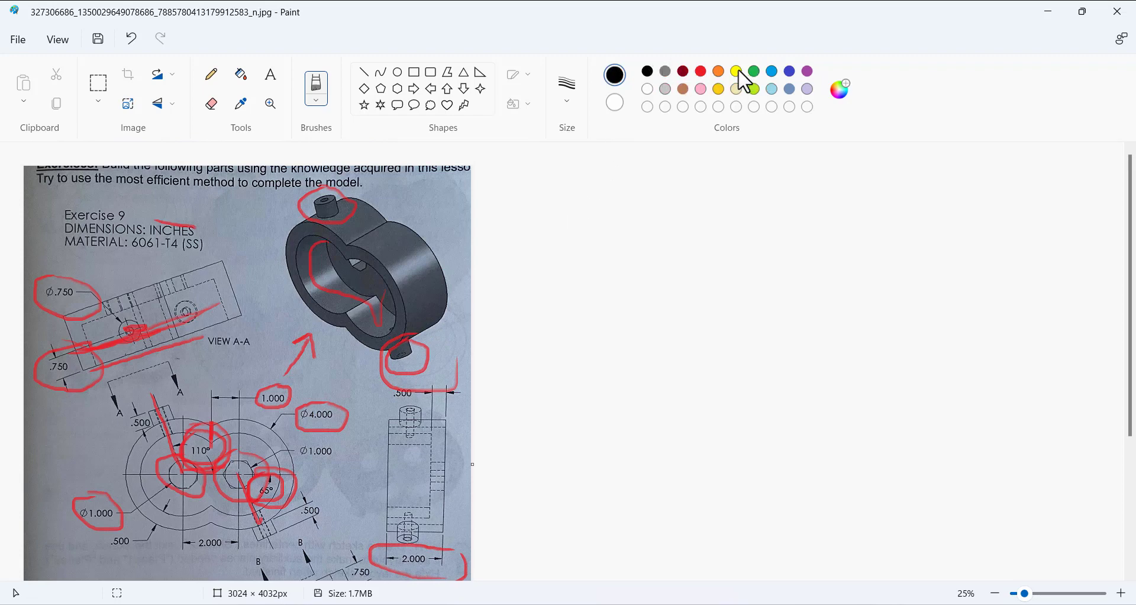
pyautogui.scroll(-3, 351, 329)
pyautogui.scroll(3, 326, 306)
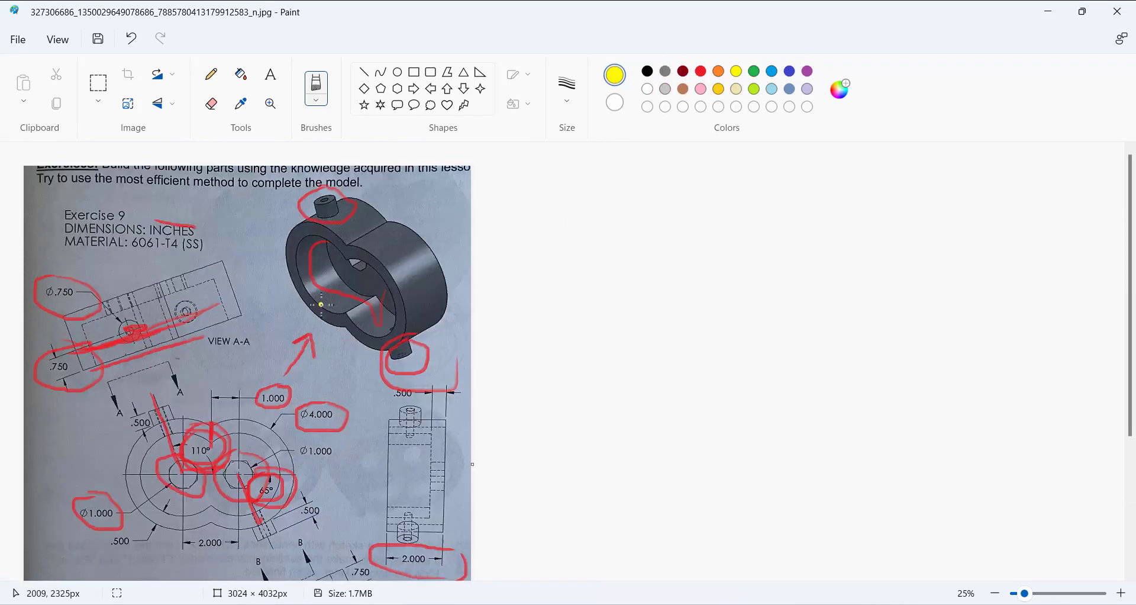
pyautogui.hotkey('alt', 'Tab')
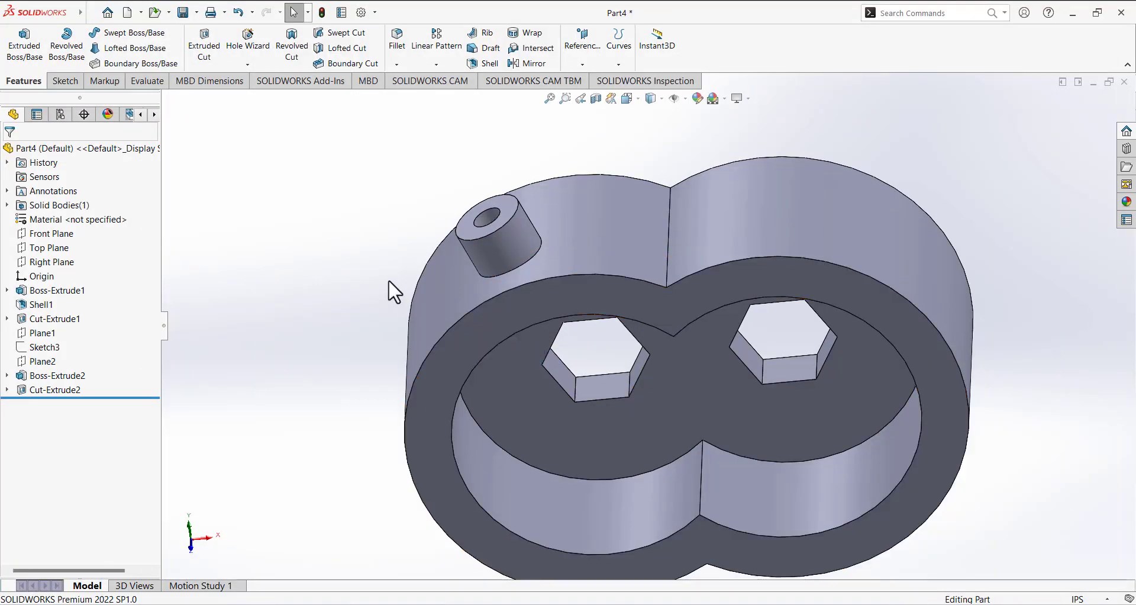
# Show the hidden Sketch3 containing the two angled boss guide lines
pyautogui.scroll(-2, 397, 273)
pyautogui.scroll(4, 459, 290)
pyautogui.moveTo(459, 292)
pyautogui.mouseDown(button='middle')
pyautogui.moveTo(439, 236)
pyautogui.moveTo(388, 260)
pyautogui.mouseUp(button='middle')
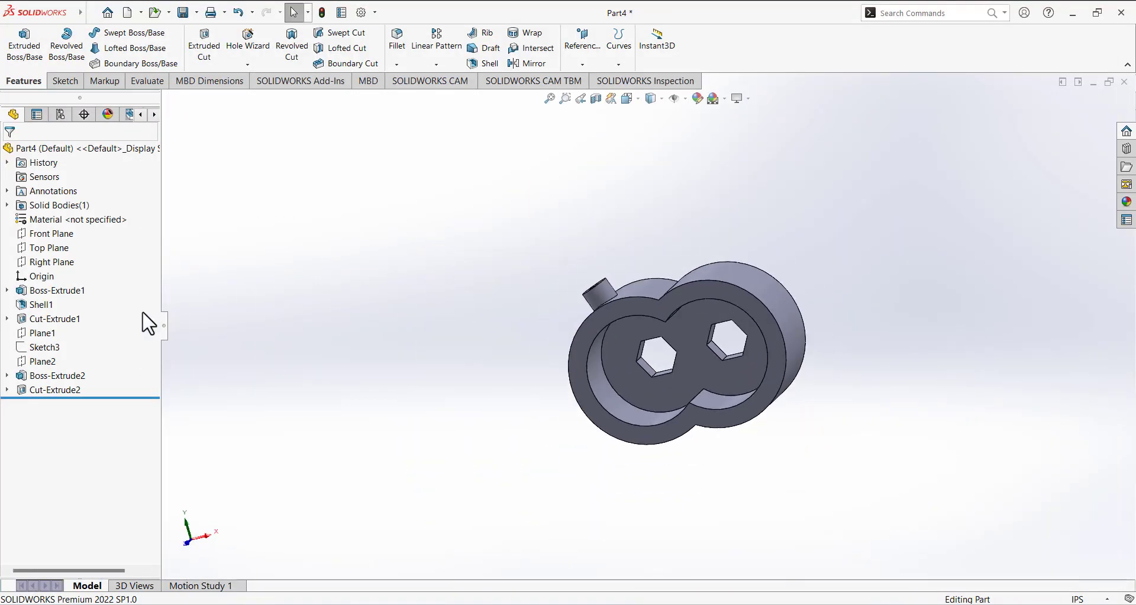
pyautogui.click(45, 347)
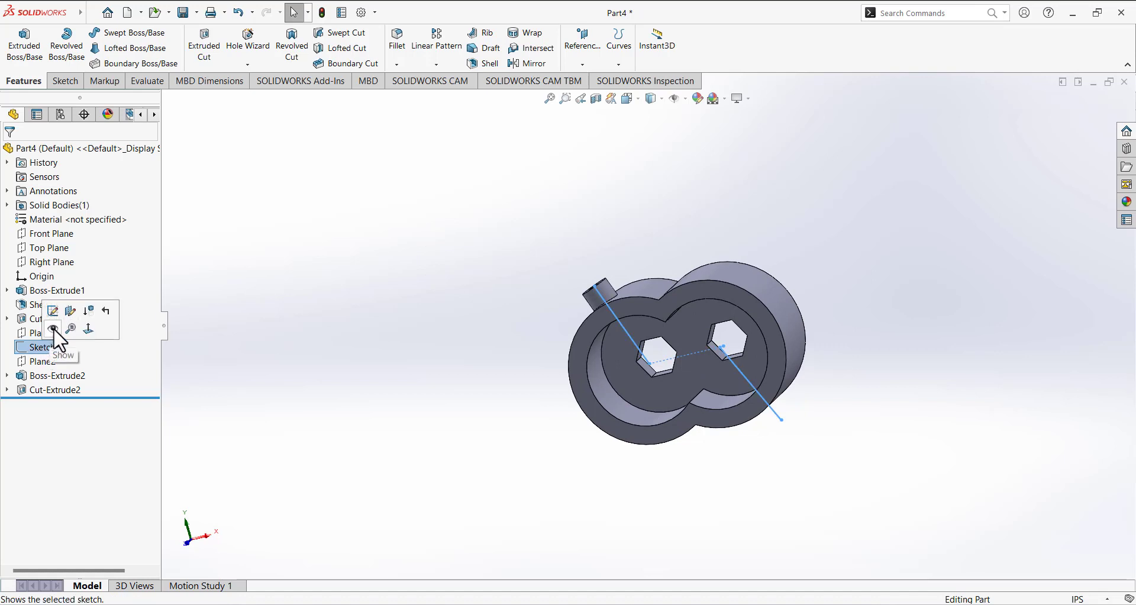
pyautogui.click(53, 327)
pyautogui.moveTo(843, 438)
pyautogui.mouseDown(button='middle')
pyautogui.moveTo(791, 392)
pyautogui.moveTo(736, 393)
pyautogui.mouseUp(button='middle')
pyautogui.scroll(-5, 666, 339)
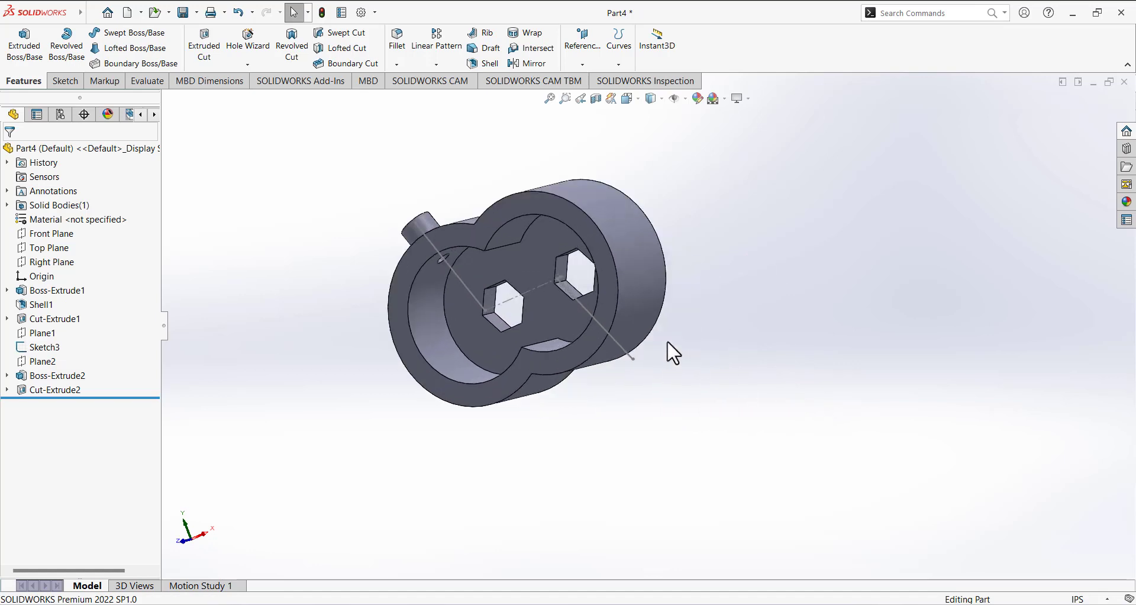
# Create a reference plane perpendicular to the second angled line of Sketch3 and coincident with that line's outer endpoint
pyautogui.click(583, 63)
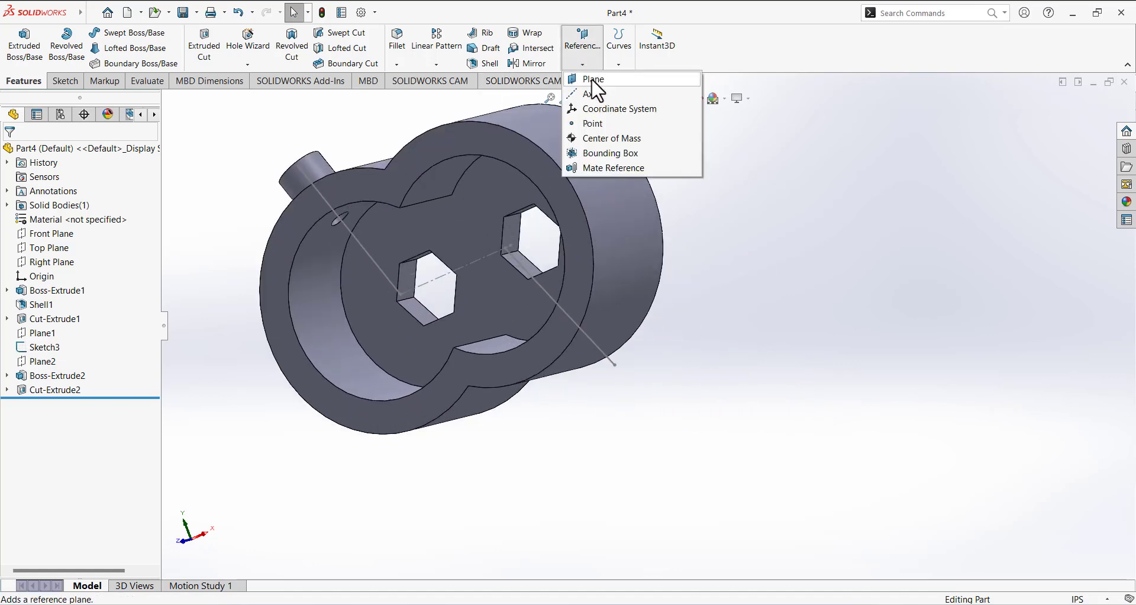
pyautogui.click(589, 79)
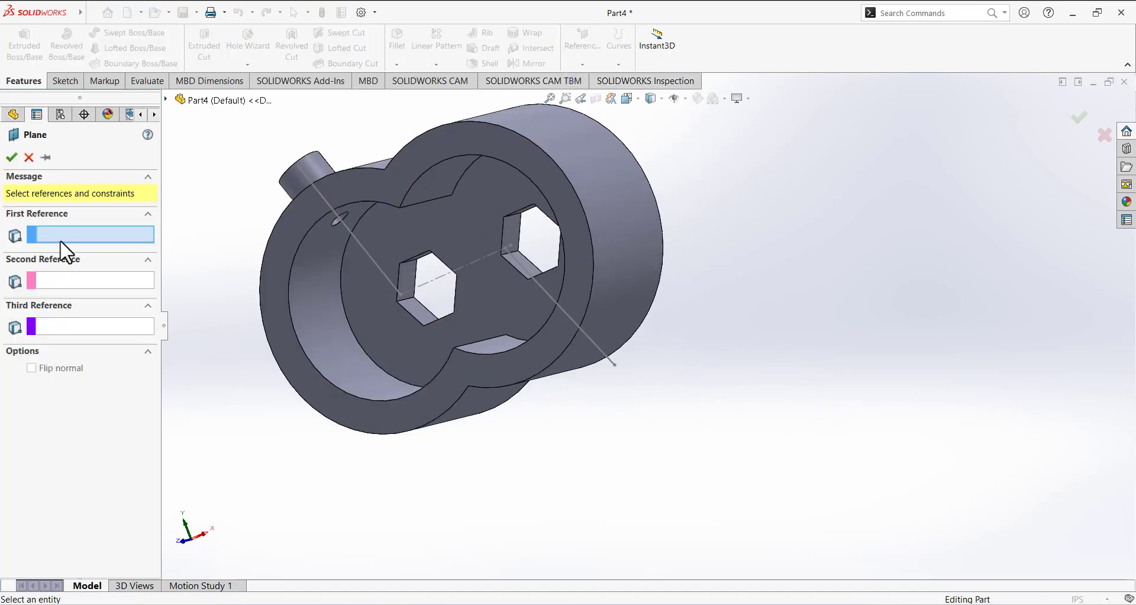
pyautogui.click(606, 355)
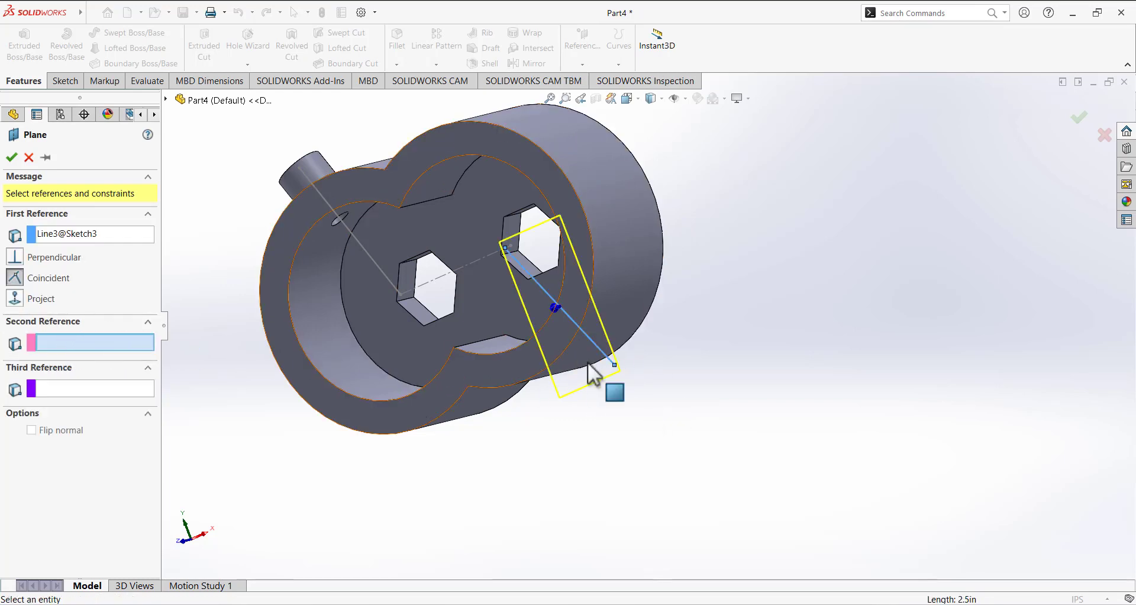
pyautogui.click(615, 365)
pyautogui.moveTo(652, 399); pyautogui.dragTo(671, 361, button='middle')
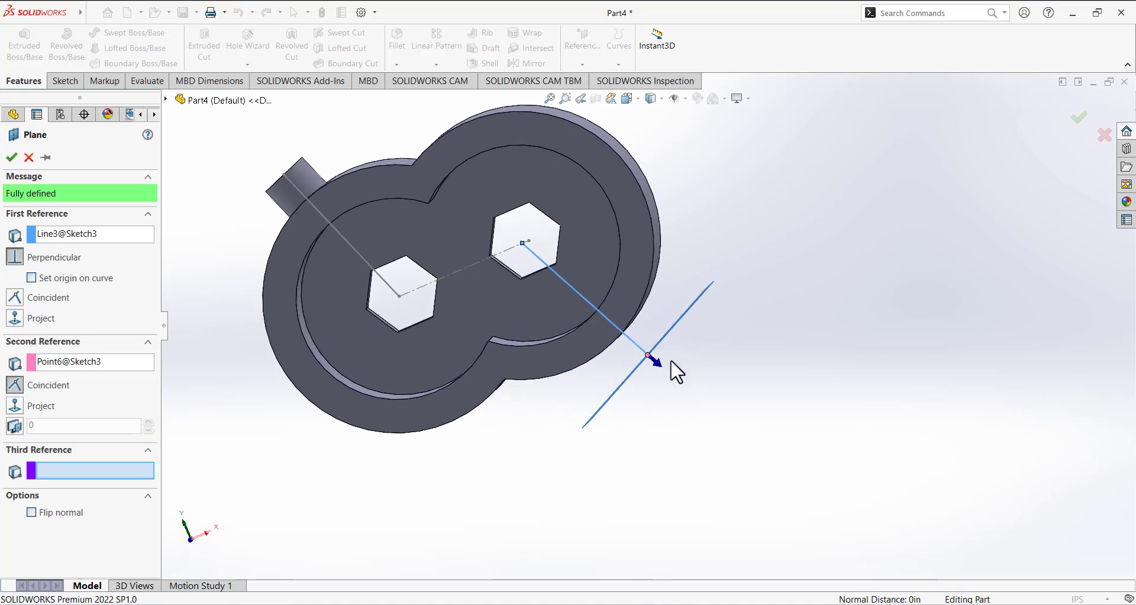
pyautogui.click(12, 157)
# Start a sketch on the new reference plane, Plane3, and orient the view normal to it
pyautogui.moveTo(640, 408); pyautogui.dragTo(648, 384, button='middle')
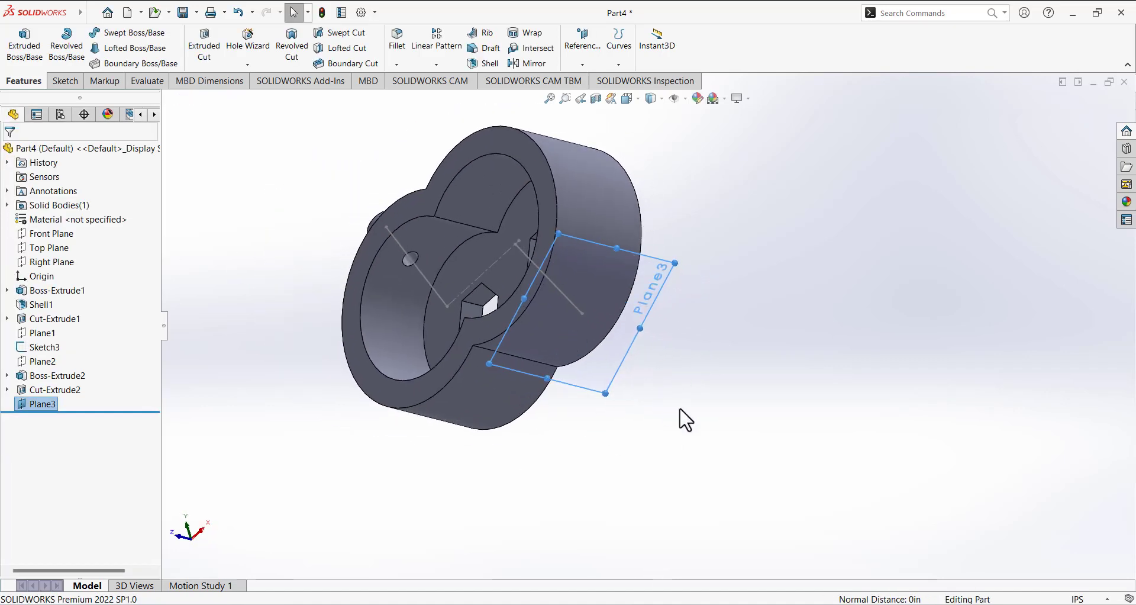
pyautogui.click(639, 322)
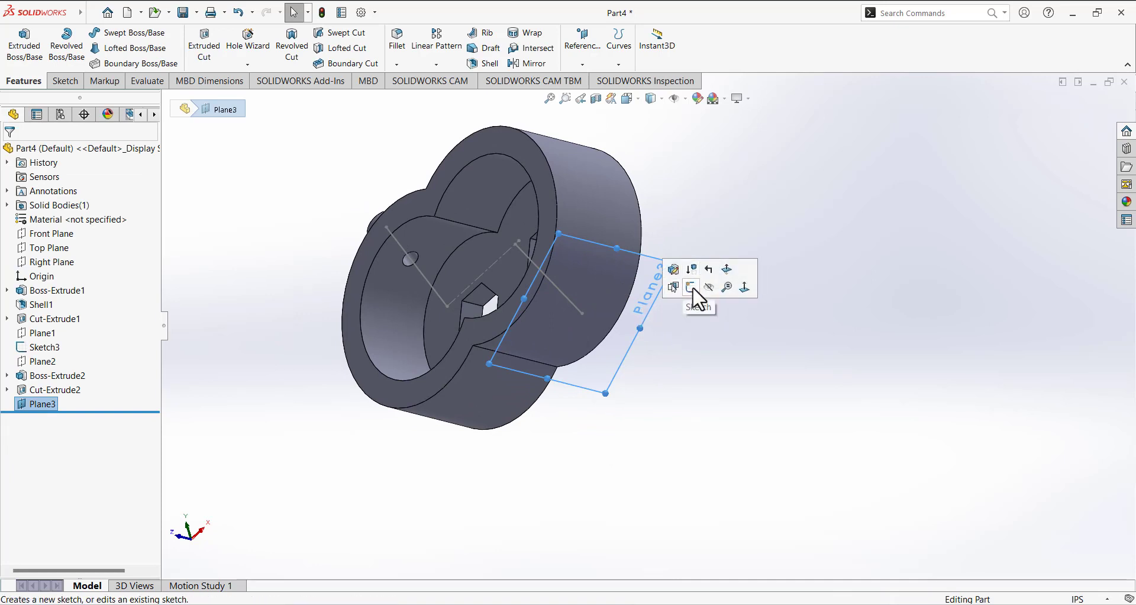
pyautogui.click(690, 385)
pyautogui.click(82, 89)
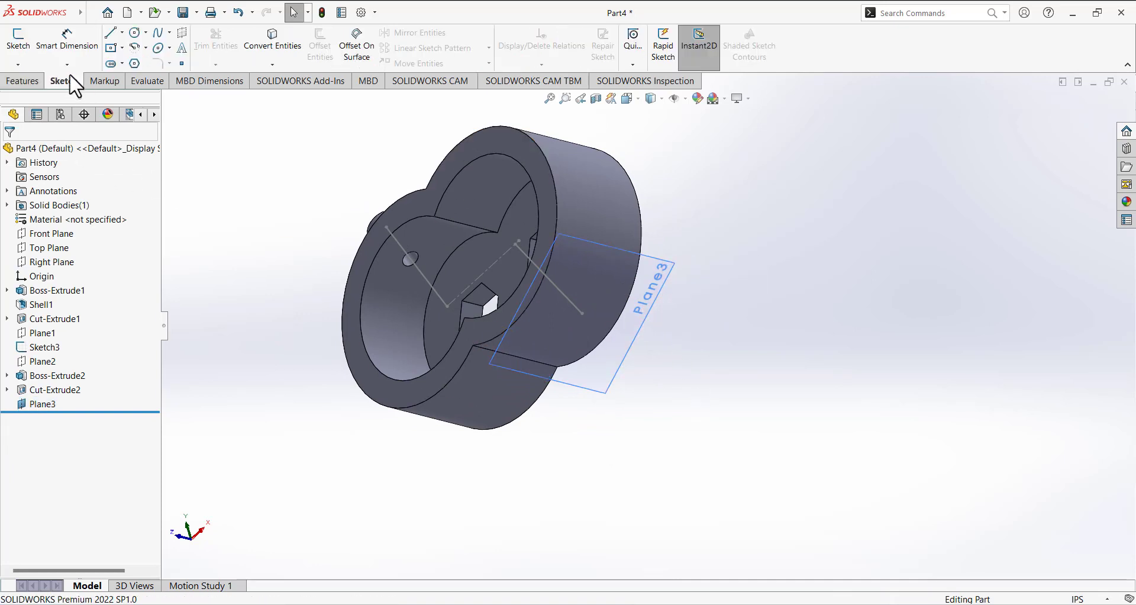
pyautogui.click(16, 46)
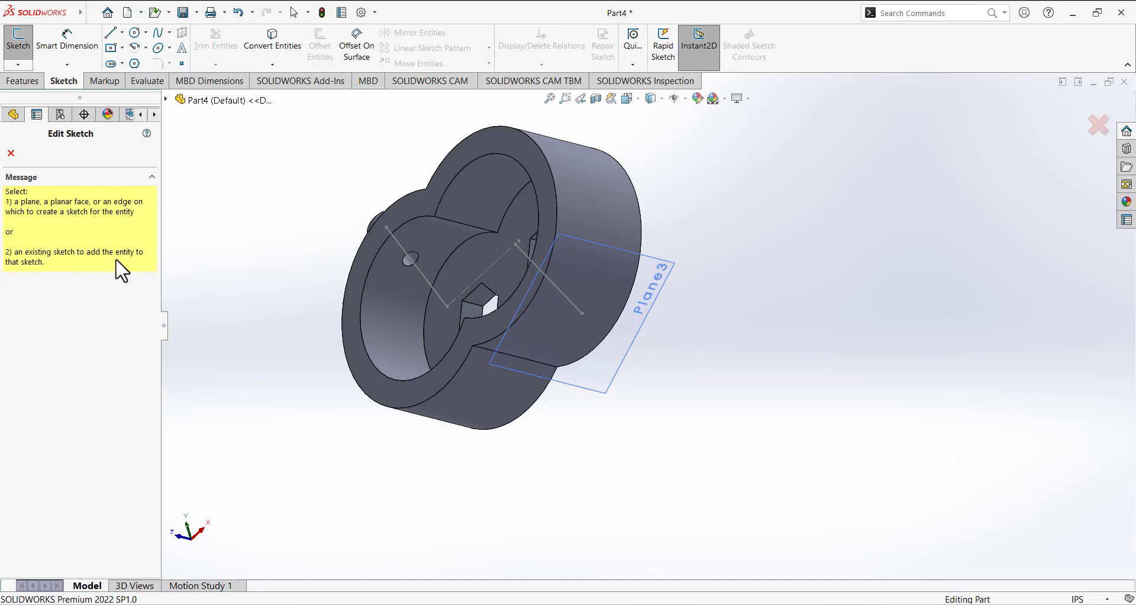
pyautogui.click(628, 378)
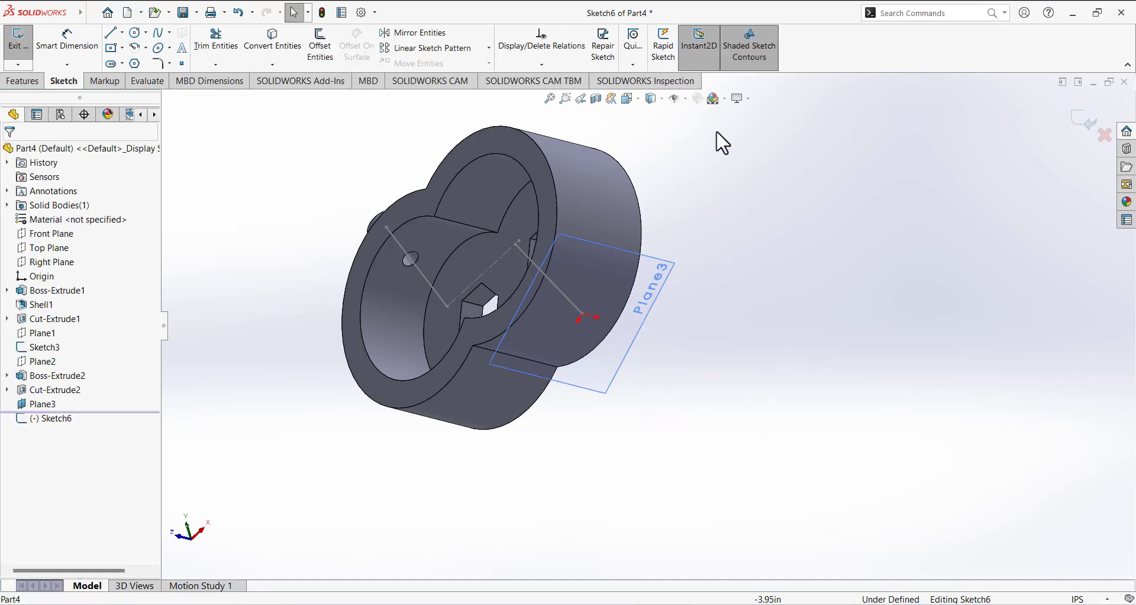
pyautogui.click(630, 99)
pyautogui.click(700, 179)
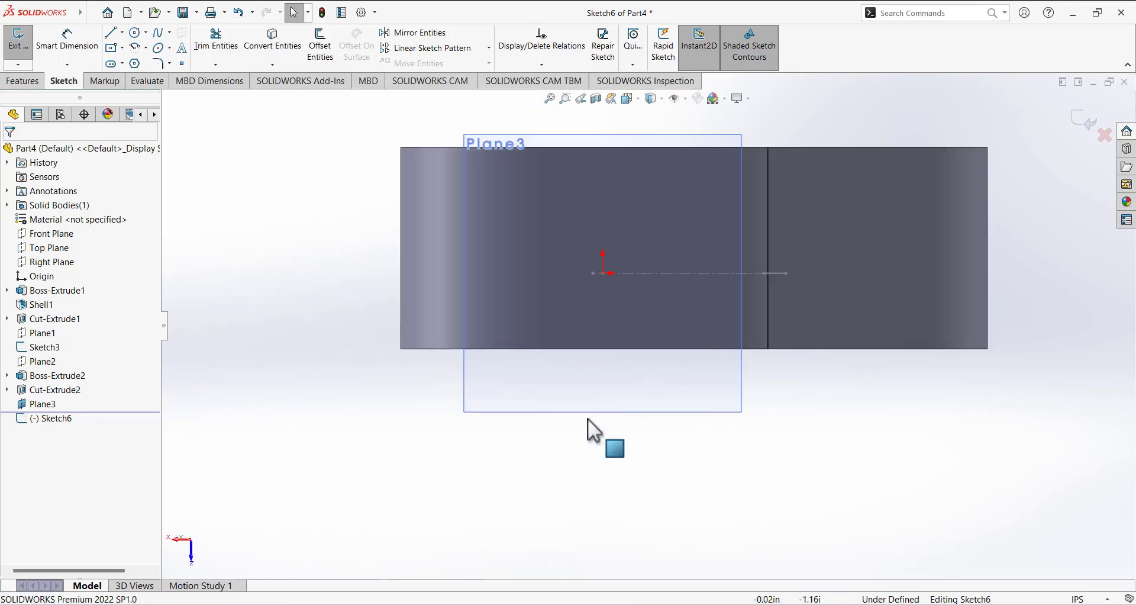
# Draw a circle with a radius of about 0.29 in beside the housing and dimension its diameter as 0.75 in
pyautogui.click(135, 32)
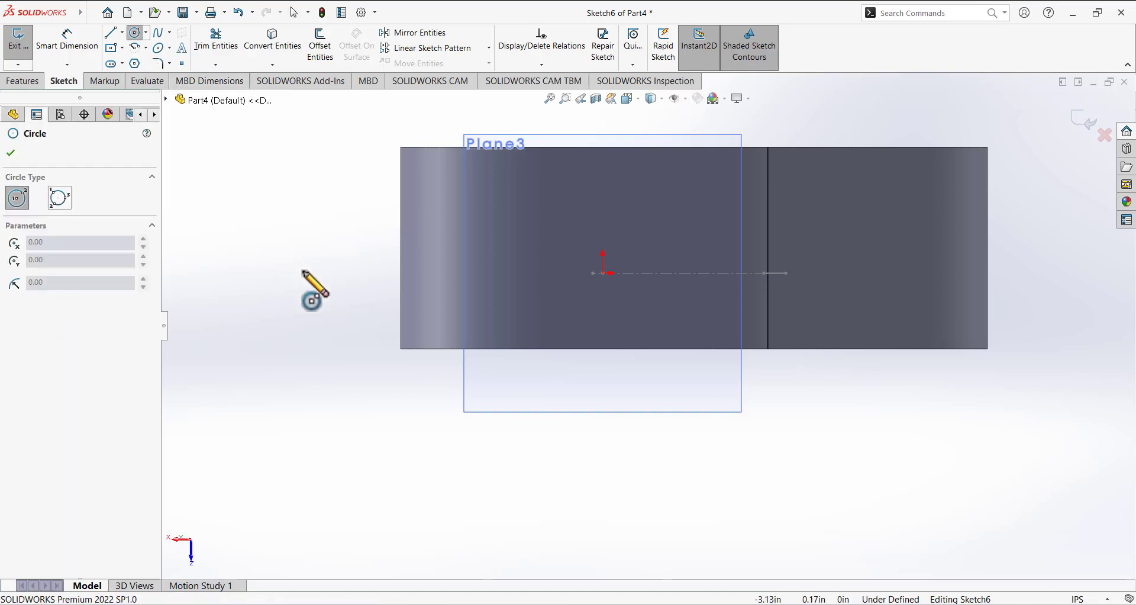
pyautogui.click(312, 276)
pyautogui.click(340, 284)
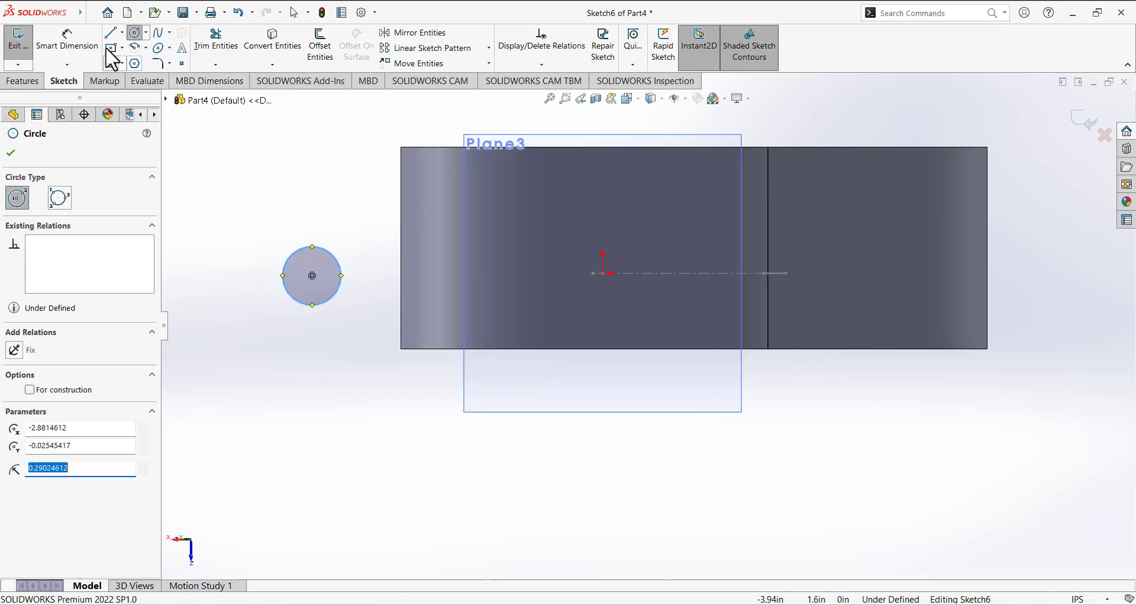
pyautogui.click(67, 45)
pyautogui.click(337, 259)
pyautogui.click(320, 200)
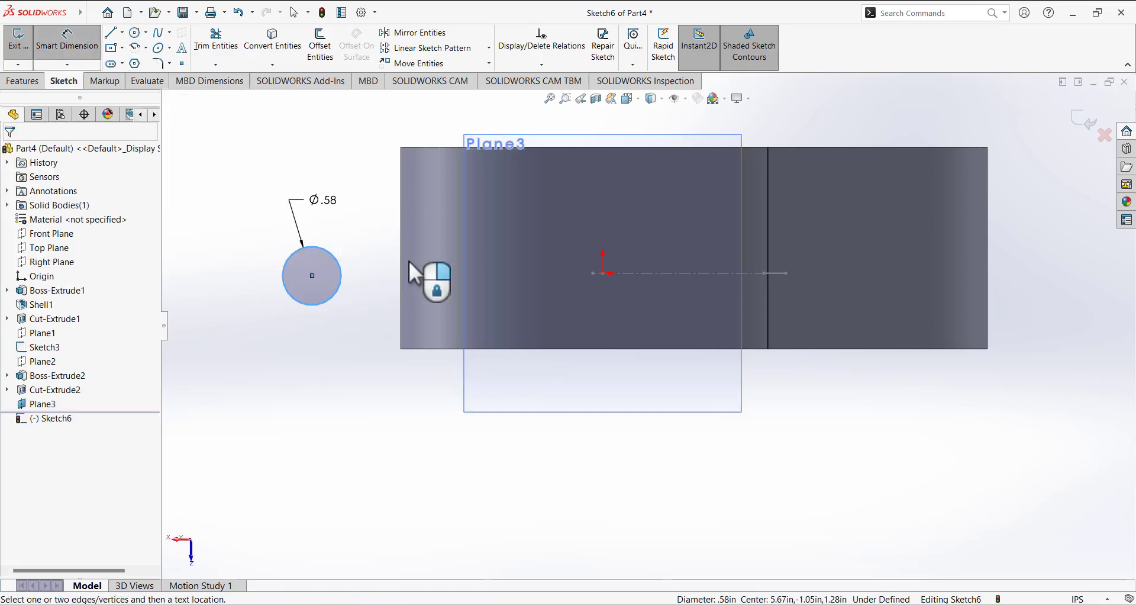
pyautogui.write('0.')
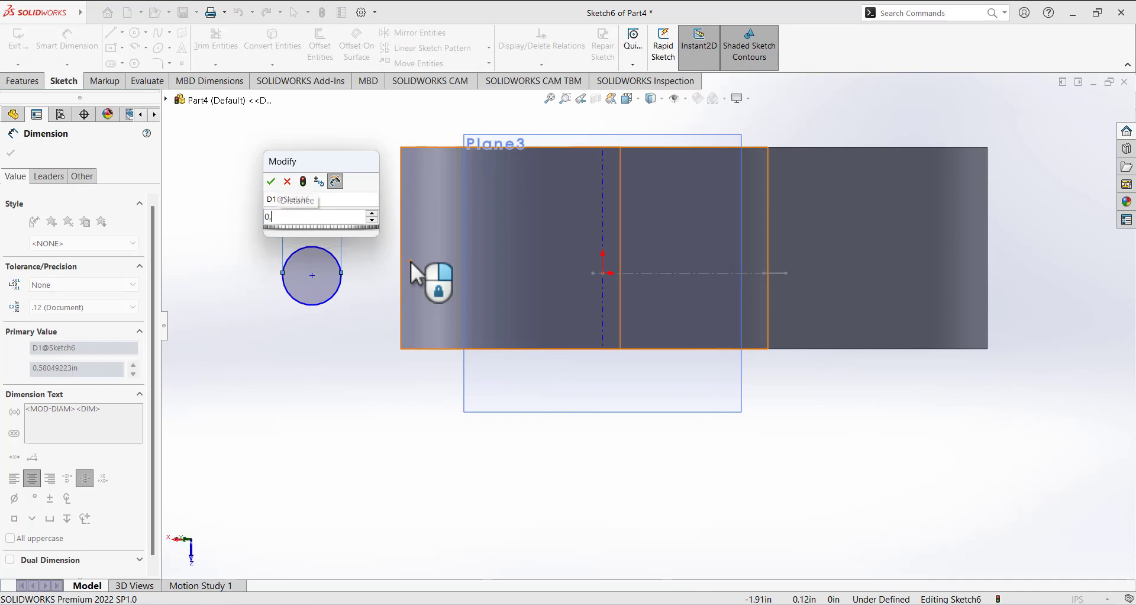
pyautogui.write('75')
pyautogui.press('Return')
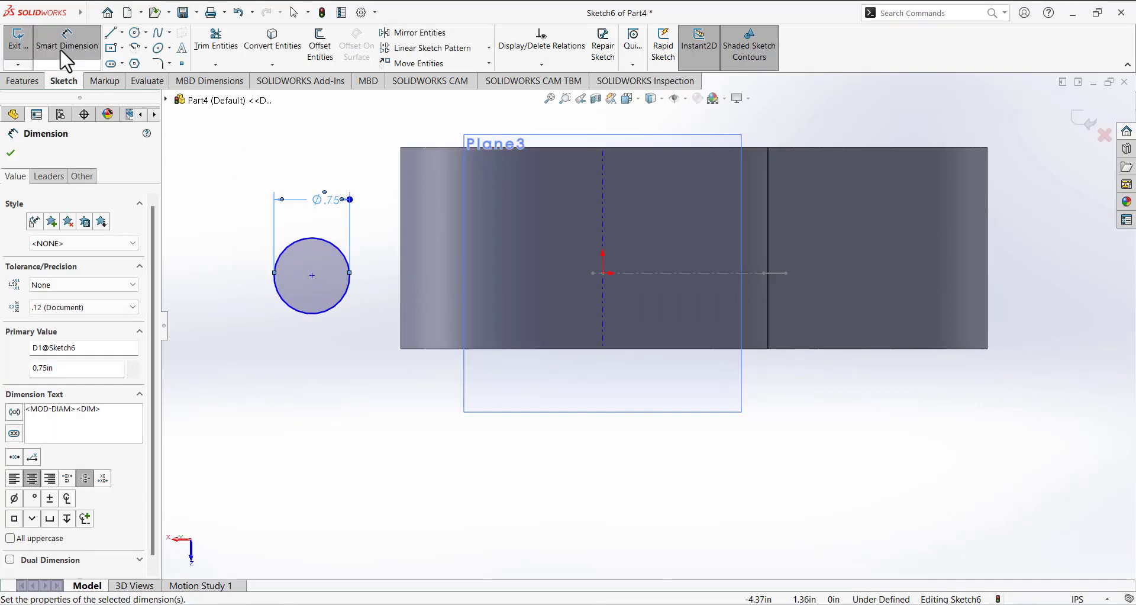
pyautogui.click(59, 55)
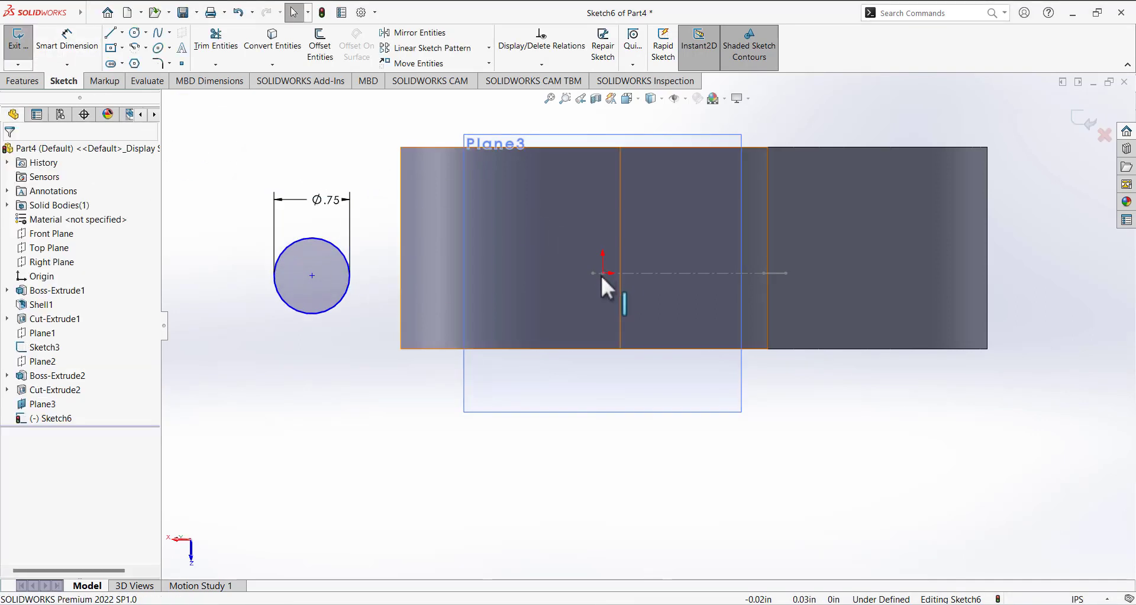
# Make the circle's centre coincident with the outer endpoint of the second angled line, and finish the sketch
pyautogui.moveTo(601, 271); pyautogui.dragTo(566, 170, button='middle')
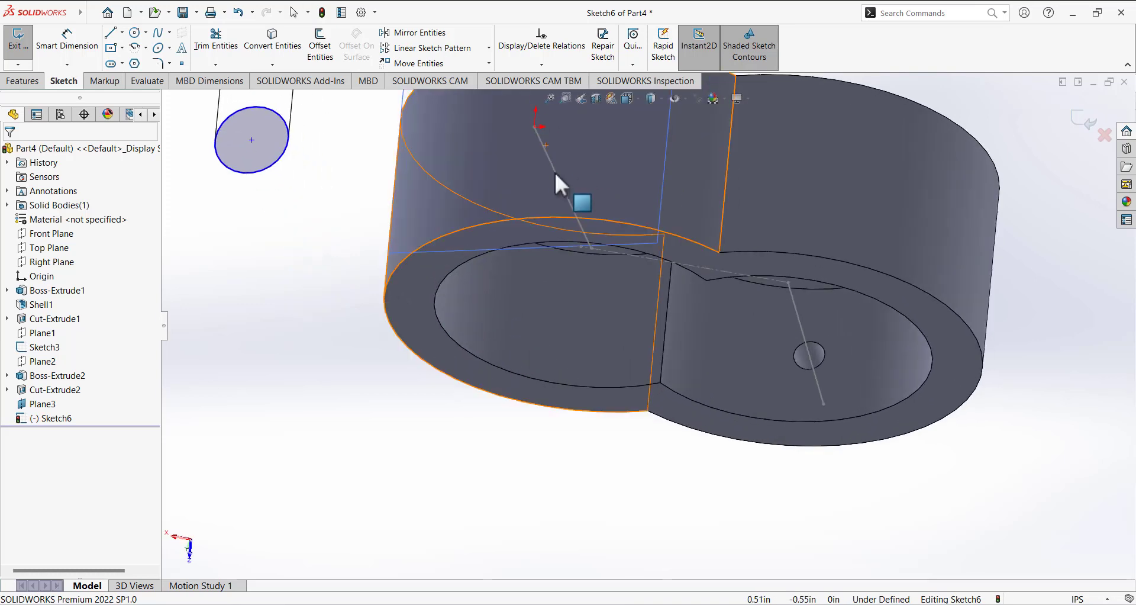
pyautogui.click(535, 126)
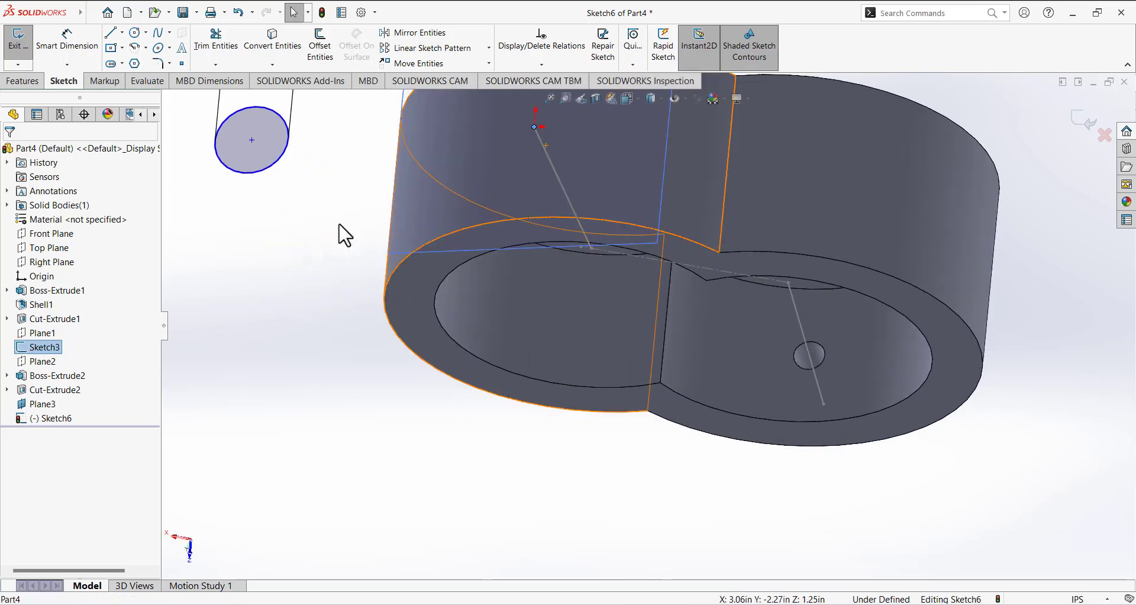
pyautogui.keyDown('ctrl'); pyautogui.click(252, 140); pyautogui.keyUp('ctrl')
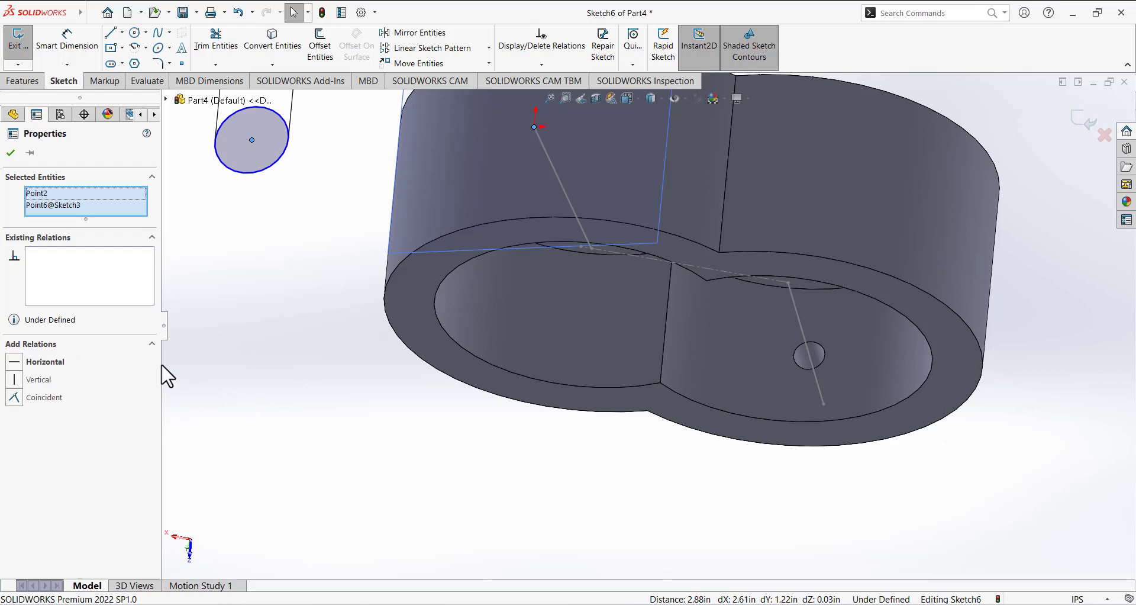
pyautogui.click(15, 397)
pyautogui.click(305, 418)
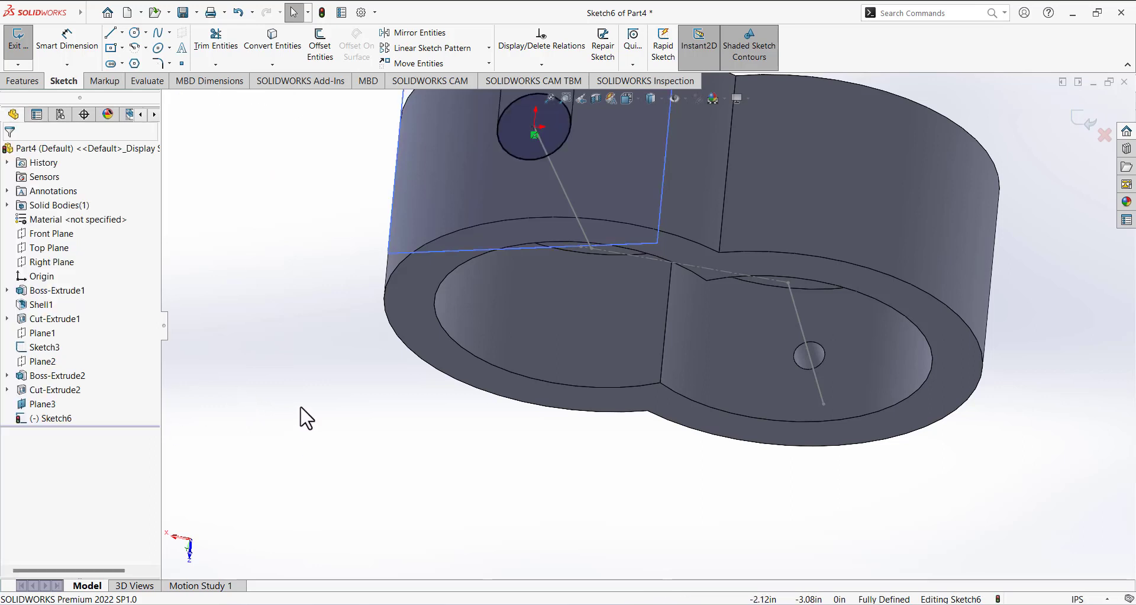
pyautogui.press('f')
pyautogui.scroll(-2, 686, 178)
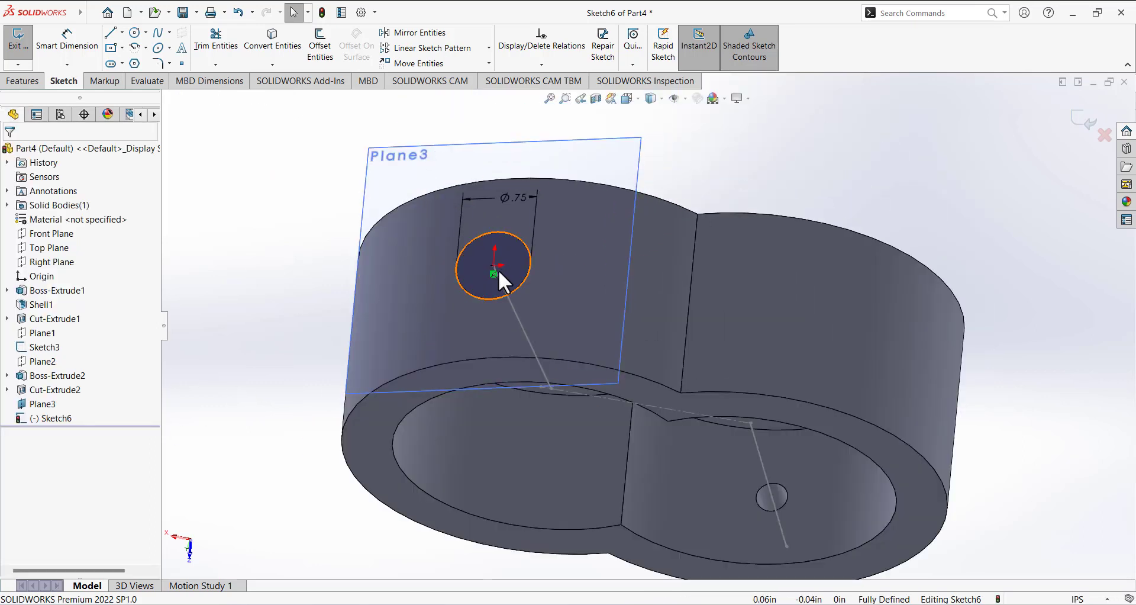
pyautogui.click(19, 47)
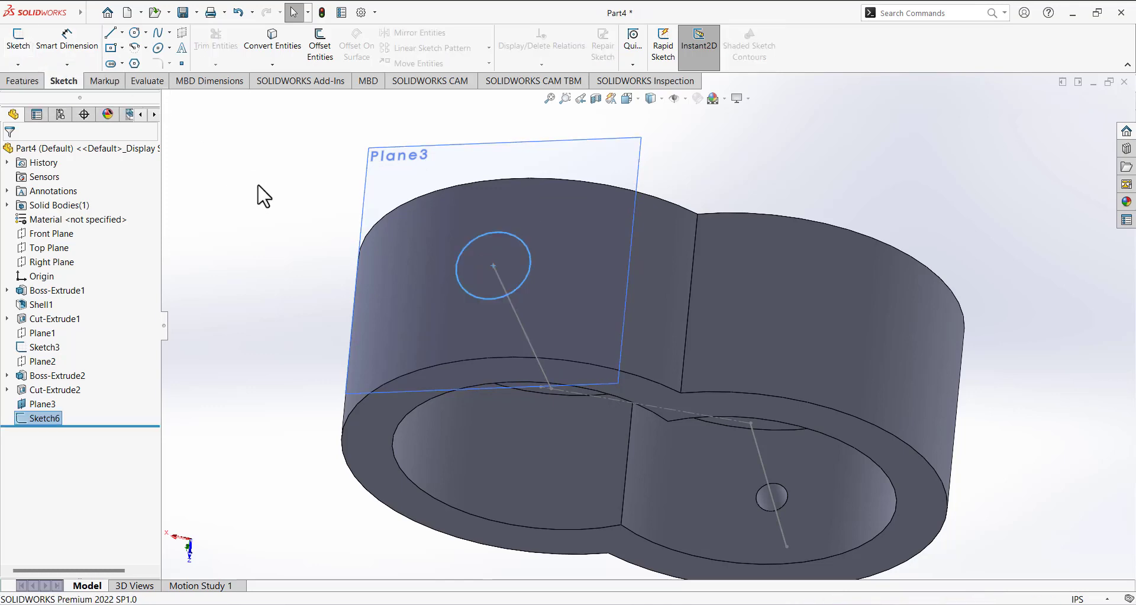
# Extrude the circle as a merged boss using Up To Surface, ending at the curved inner wall of the second lobe
pyautogui.click(23, 81)
pyautogui.moveTo(293, 294); pyautogui.dragTo(281, 106, button='middle')
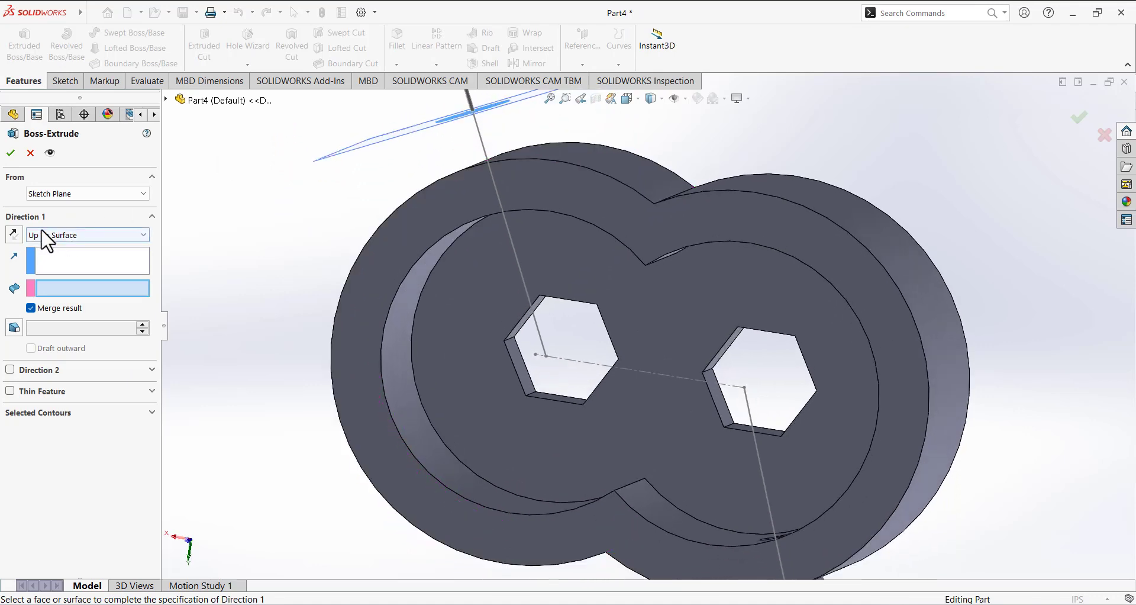
pyautogui.click(51, 290)
pyautogui.moveTo(269, 290); pyautogui.dragTo(426, 266, button='middle')
pyautogui.click(426, 267)
pyautogui.click(11, 153)
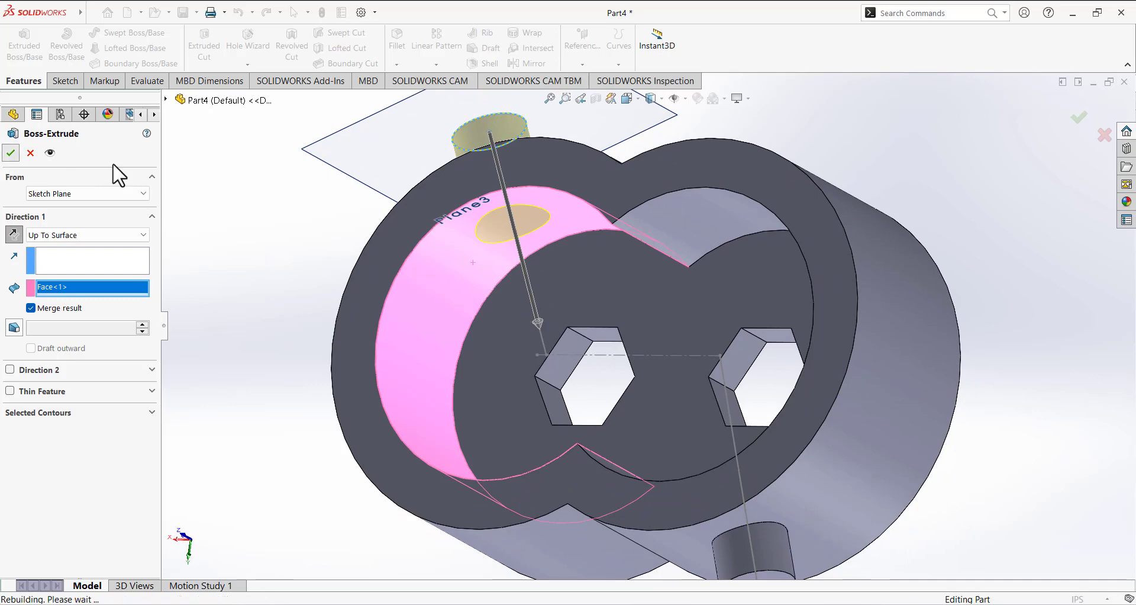
# Start a sketch on the second boss's end face and view that face square-on
pyautogui.moveTo(322, 183); pyautogui.dragTo(84, 126, button='middle')
pyautogui.click(77, 80)
pyautogui.click(18, 42)
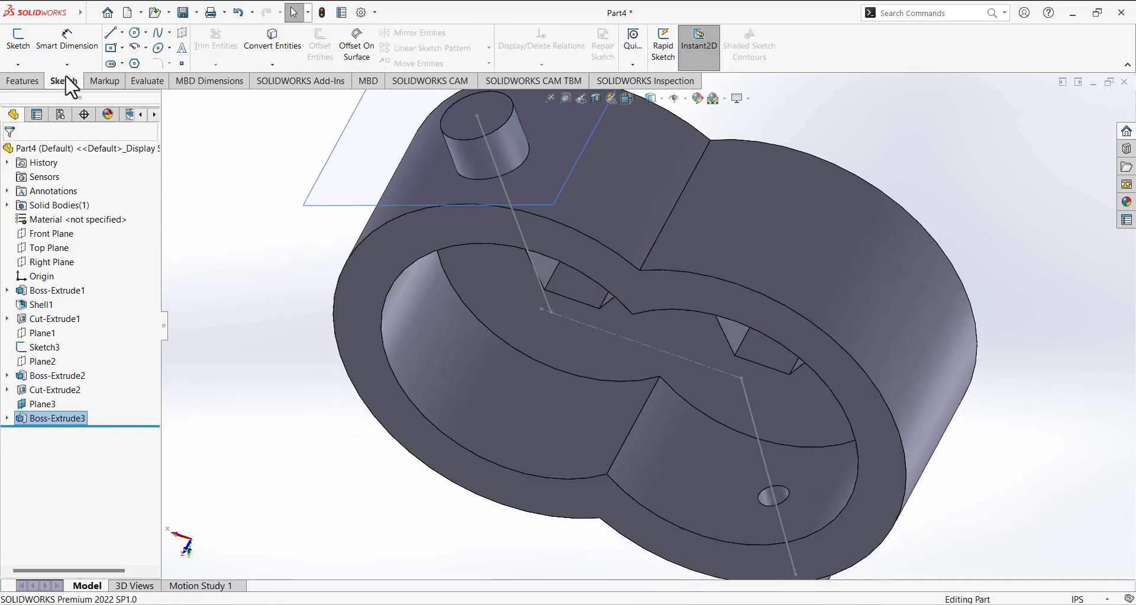
pyautogui.click(461, 126)
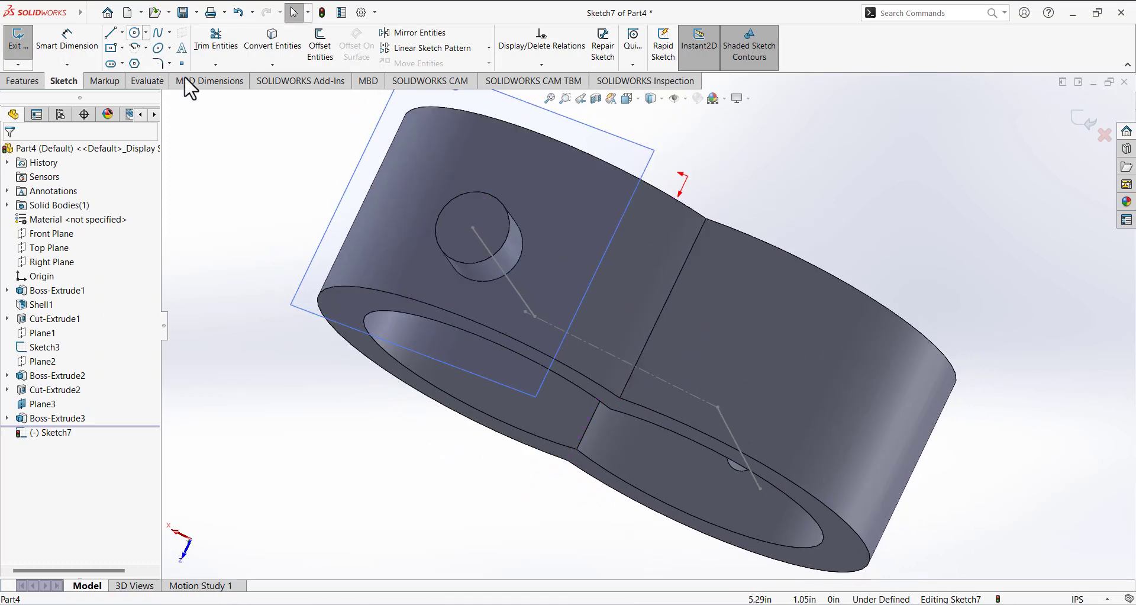
pyautogui.click(627, 98)
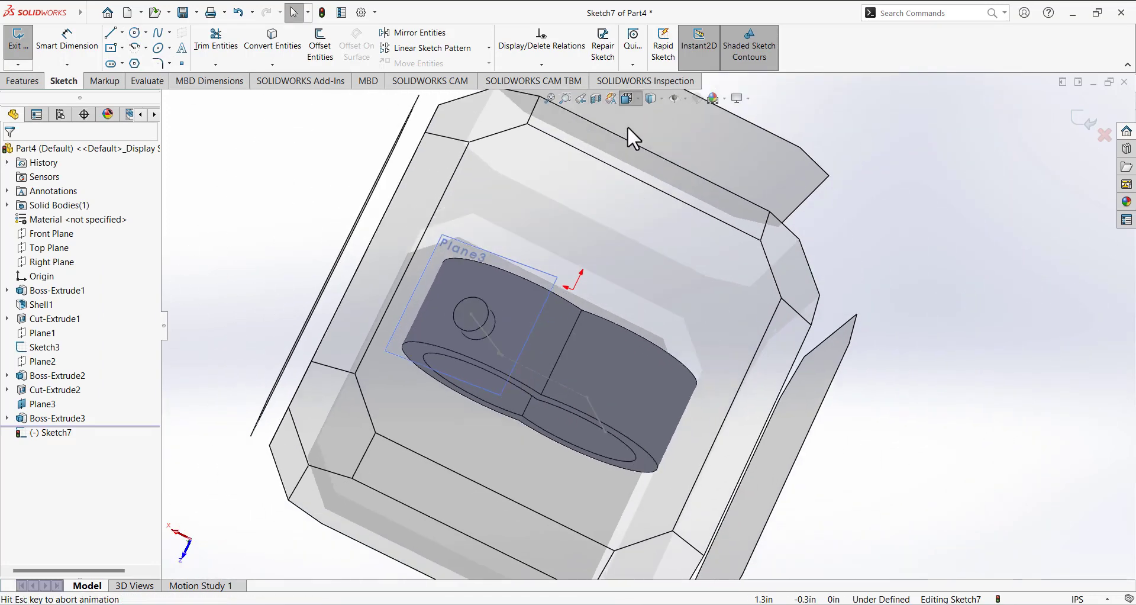
pyautogui.click(685, 167)
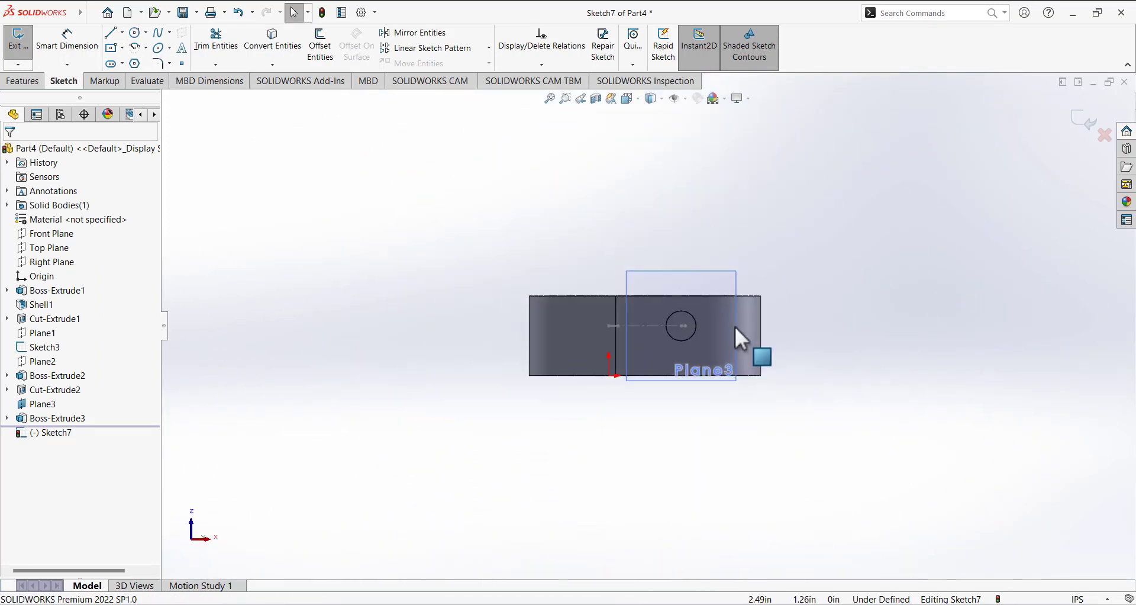
pyautogui.scroll(-4, 739, 337)
pyautogui.scroll(-5, 626, 303)
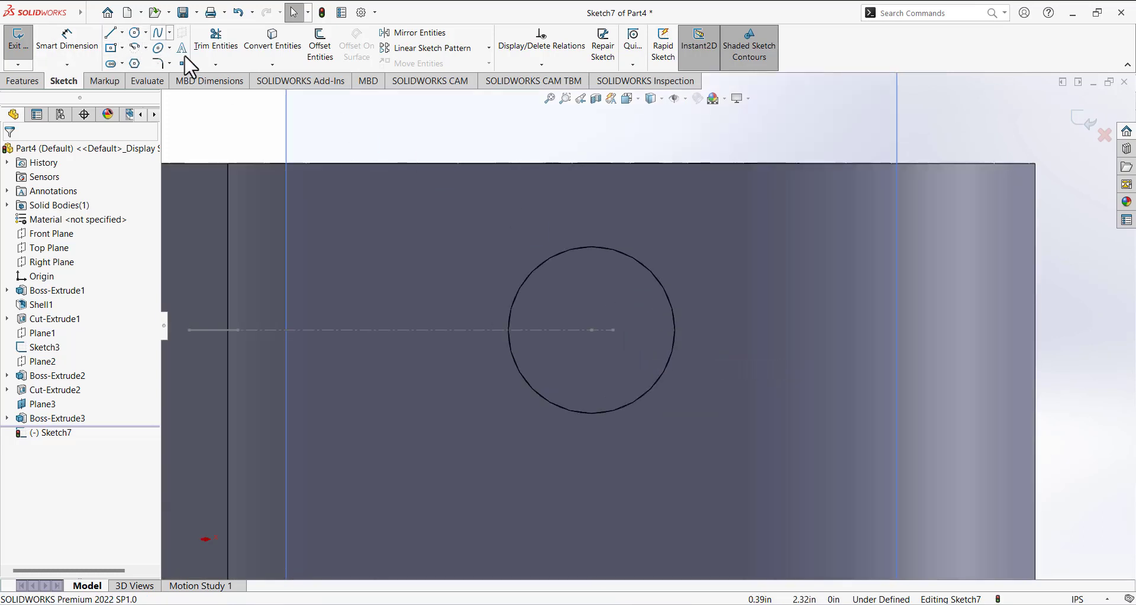
# Draw a circle with a radius of about 0.31 in centred on the second boss's end face
pyautogui.scroll(-1, 590, 324)
pyautogui.scroll(2, 591, 326)
pyautogui.scroll(-4, 591, 325)
pyautogui.scroll(5, 591, 326)
pyautogui.scroll(-2, 799, 322)
pyautogui.scroll(-1, 662, 304)
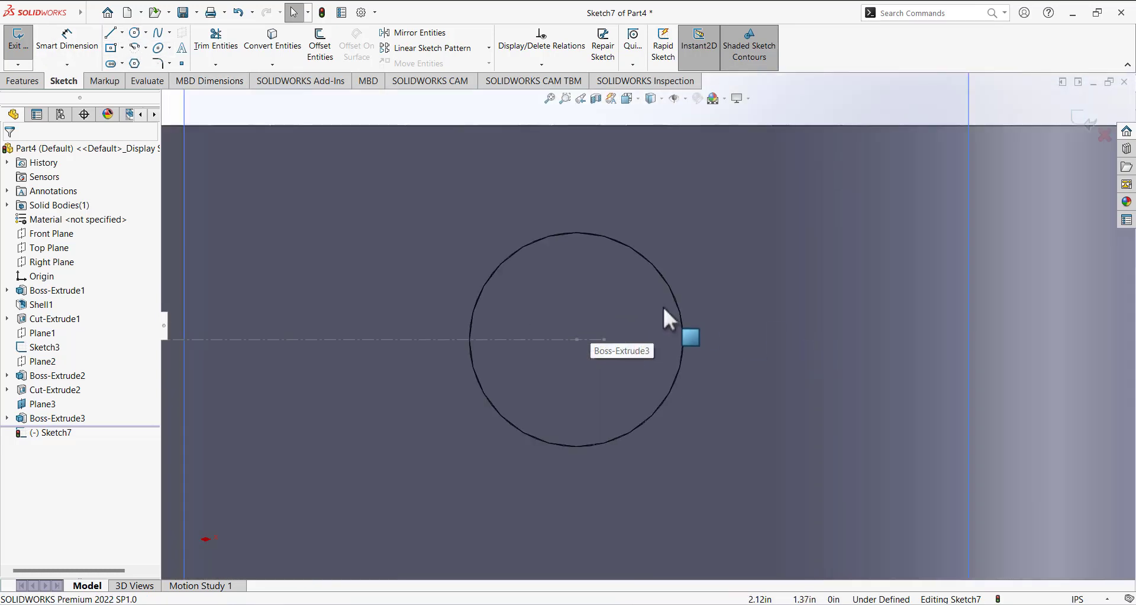
pyautogui.click(135, 33)
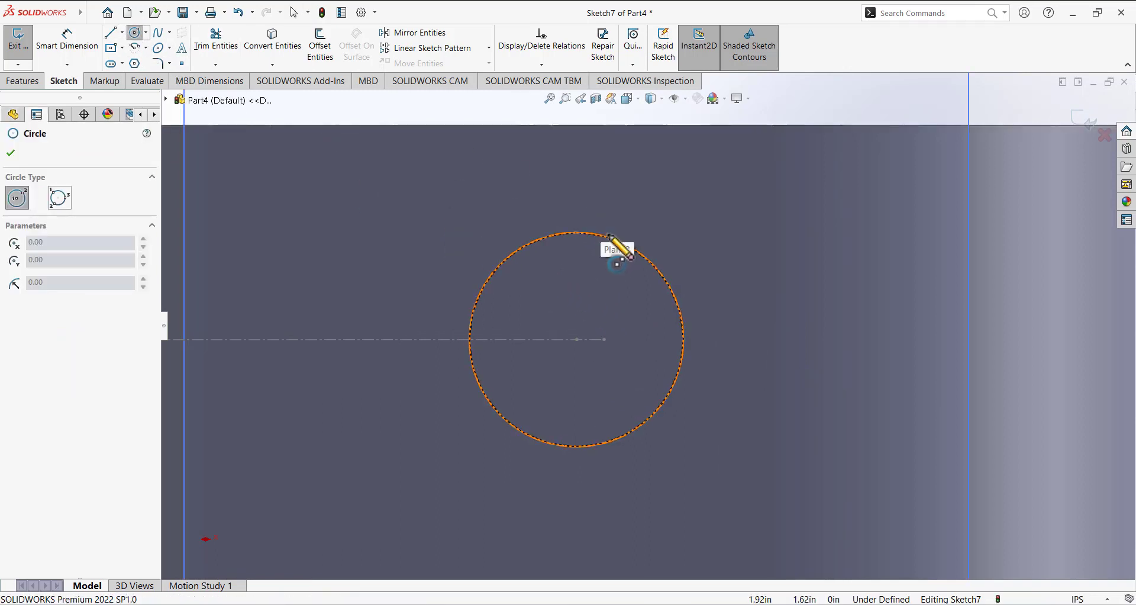
pyautogui.click(576, 339)
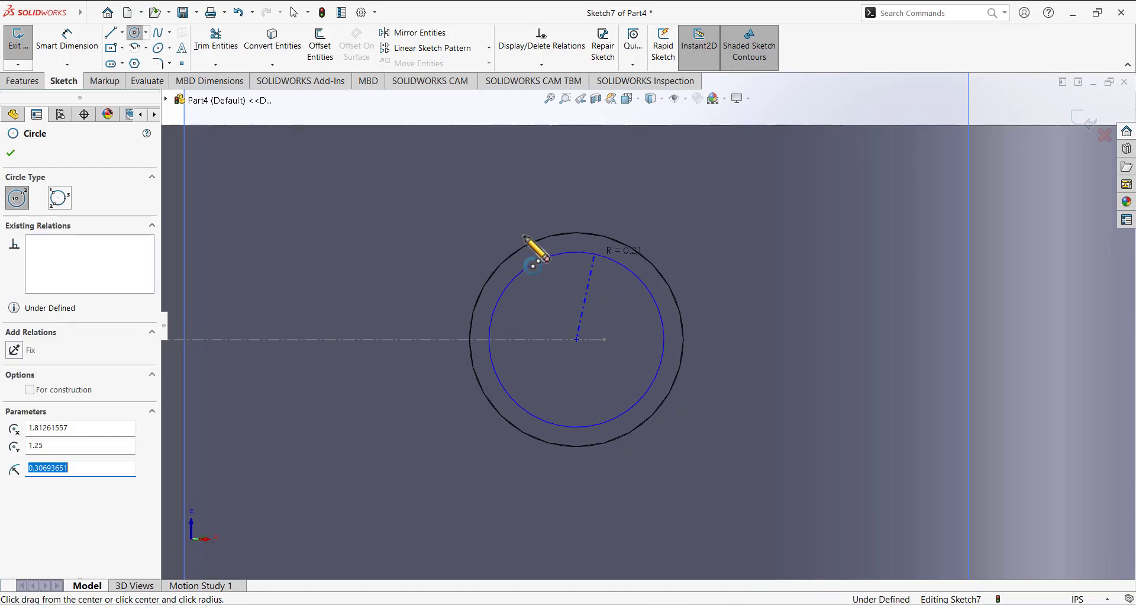
pyautogui.click(577, 252)
# Dimension the circle's diameter as 5/16 in
pyautogui.click(93, 50)
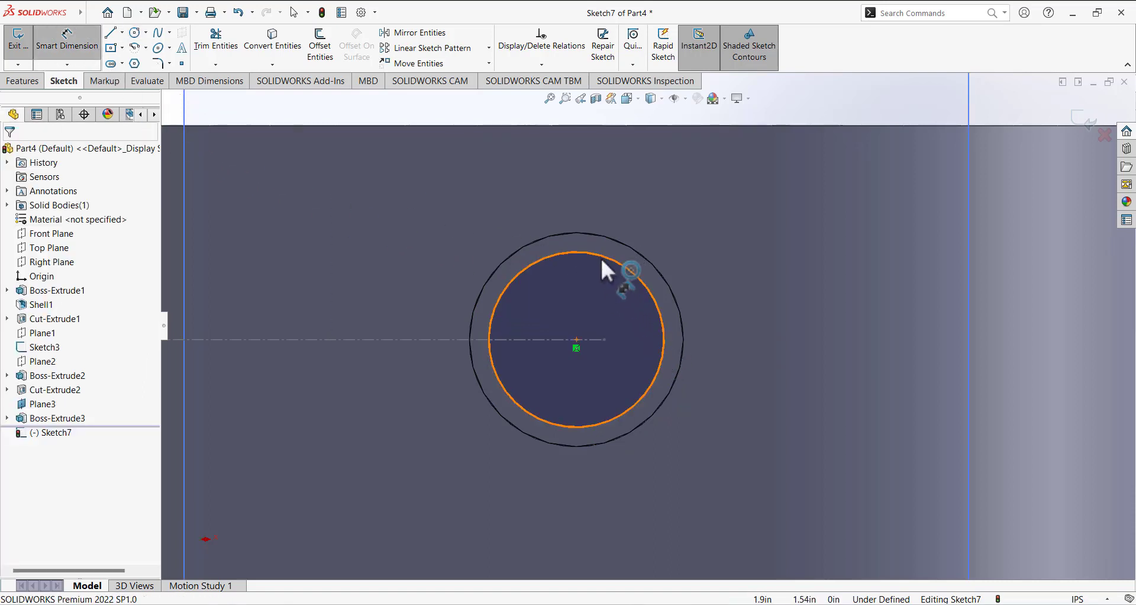
pyautogui.click(602, 270)
pyautogui.click(655, 196)
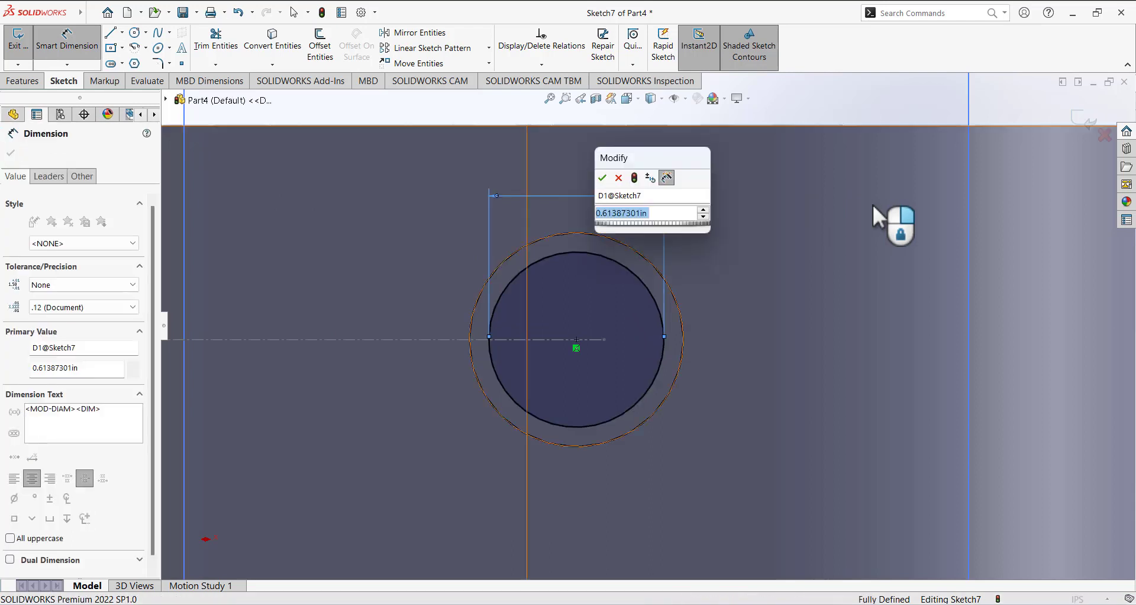
pyautogui.write('5/16')
pyautogui.press('Return')
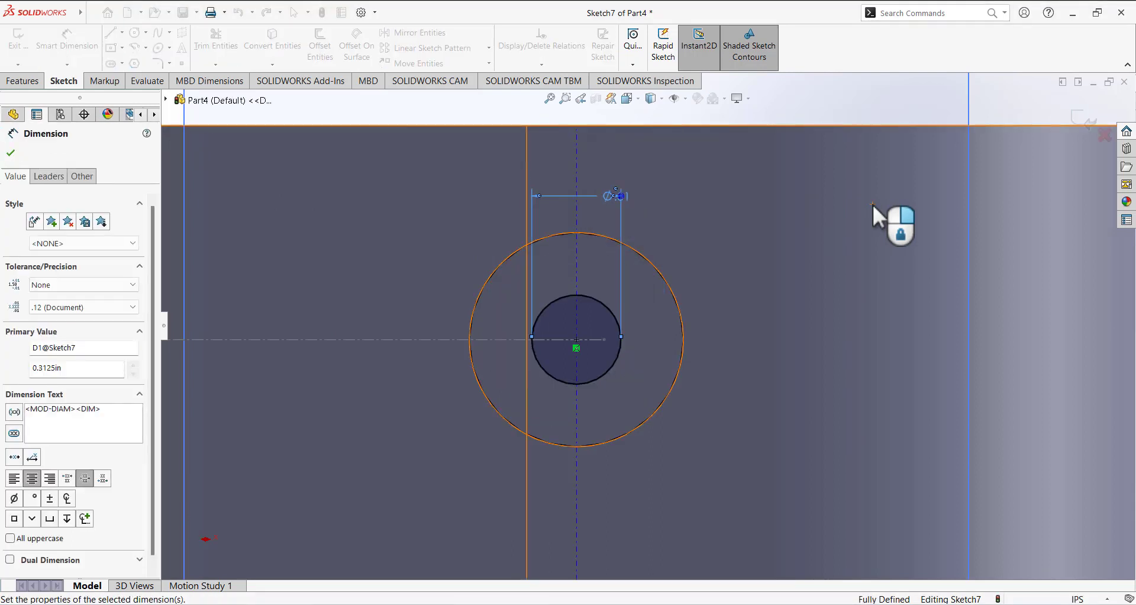
# Cut-extrude the circle through the second boss with Up To Surface, ending at the curved inner wall of the adjoining lobe
pyautogui.hotkey('ctrl', '7')
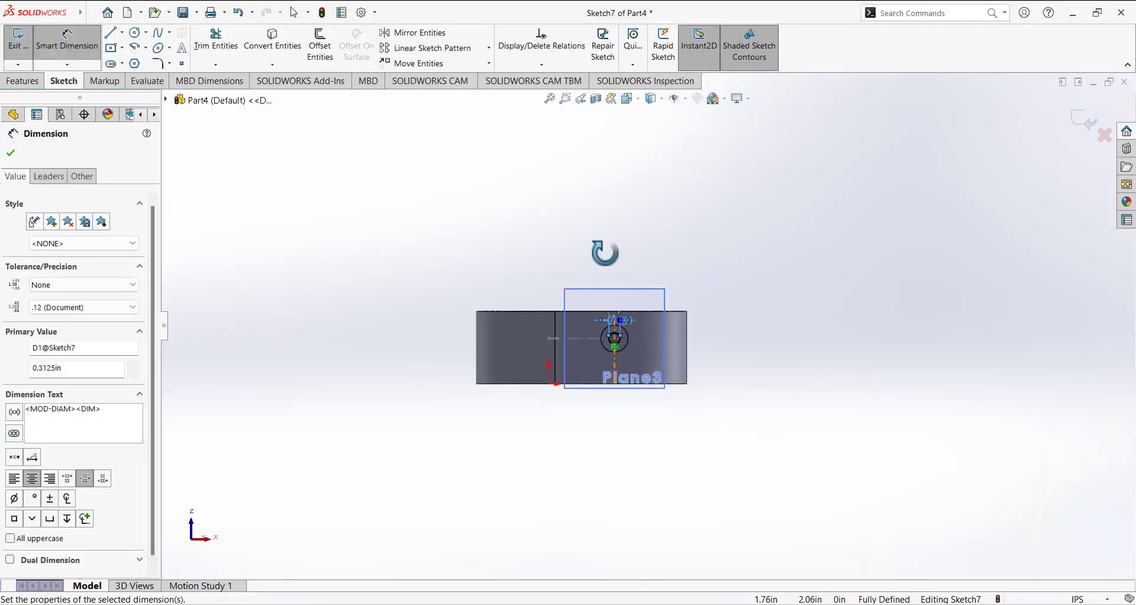
pyautogui.moveTo(609, 156); pyautogui.dragTo(355, 331, button='middle')
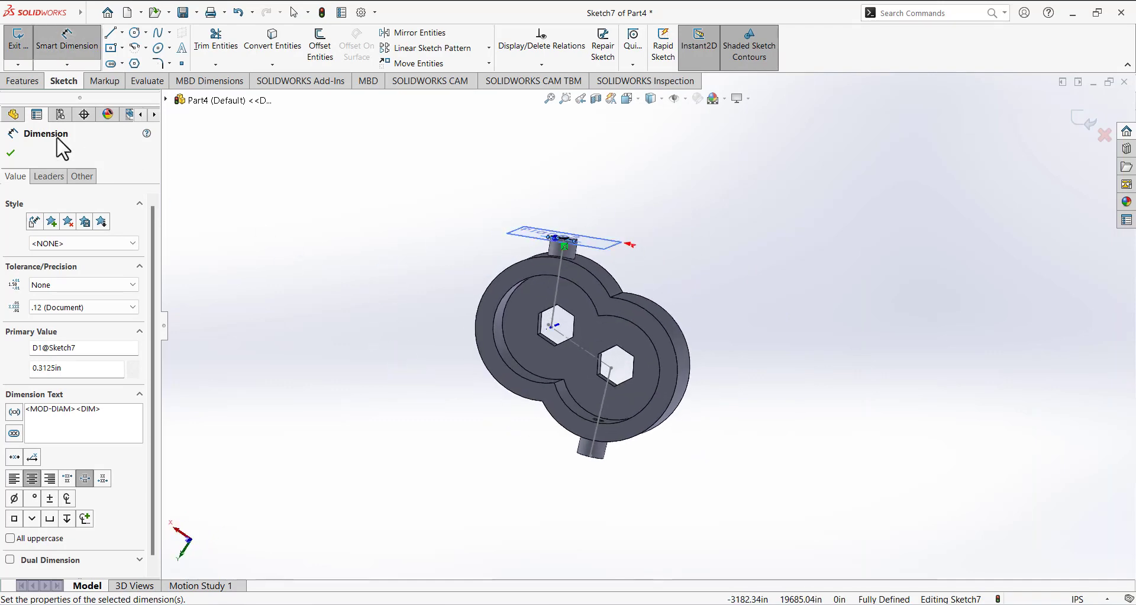
pyautogui.click(23, 81)
pyautogui.click(204, 46)
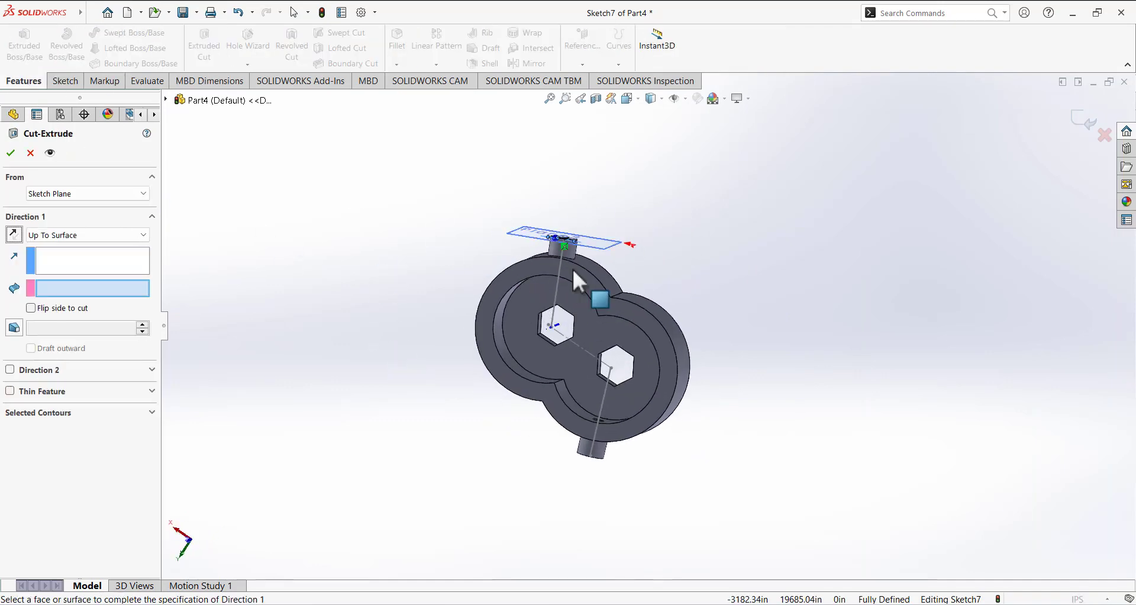
pyautogui.scroll(-5, 667, 326)
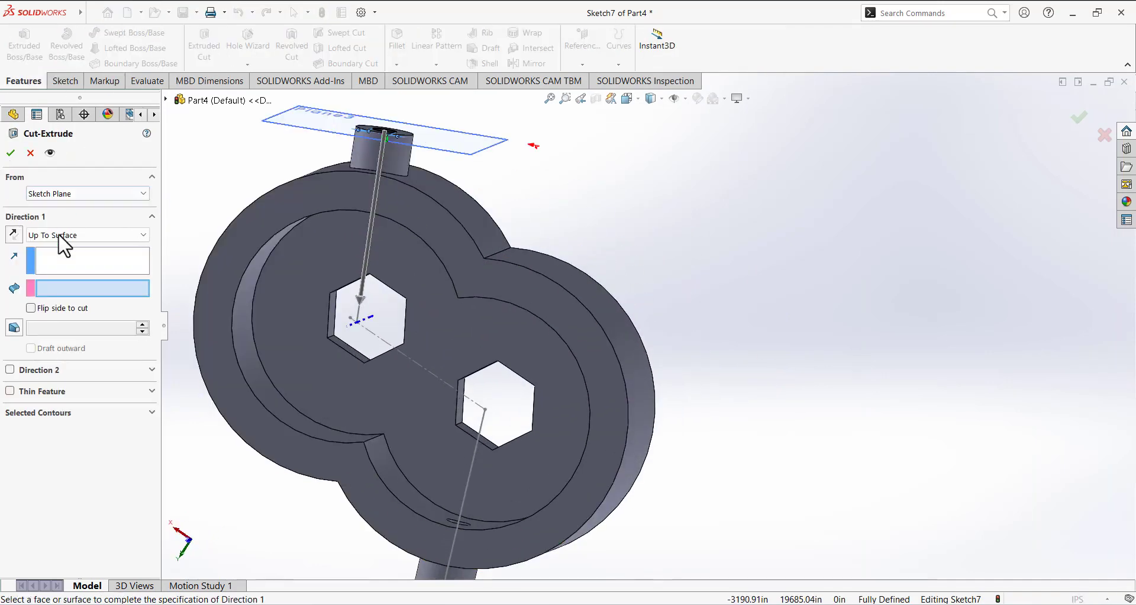
pyautogui.moveTo(318, 180); pyautogui.dragTo(345, 164, button='middle')
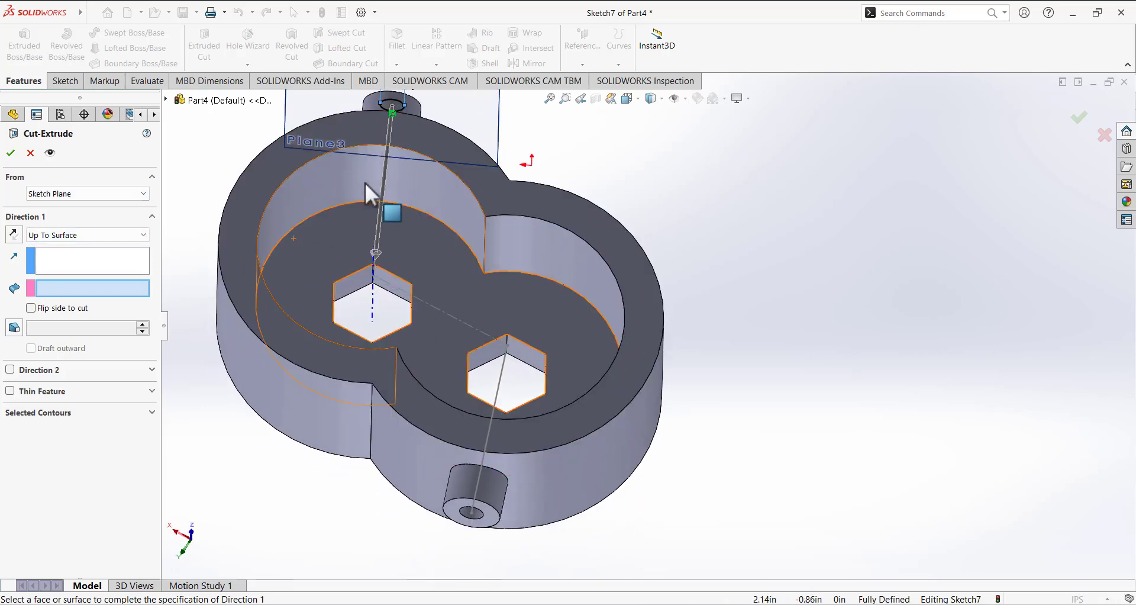
pyautogui.click(343, 175)
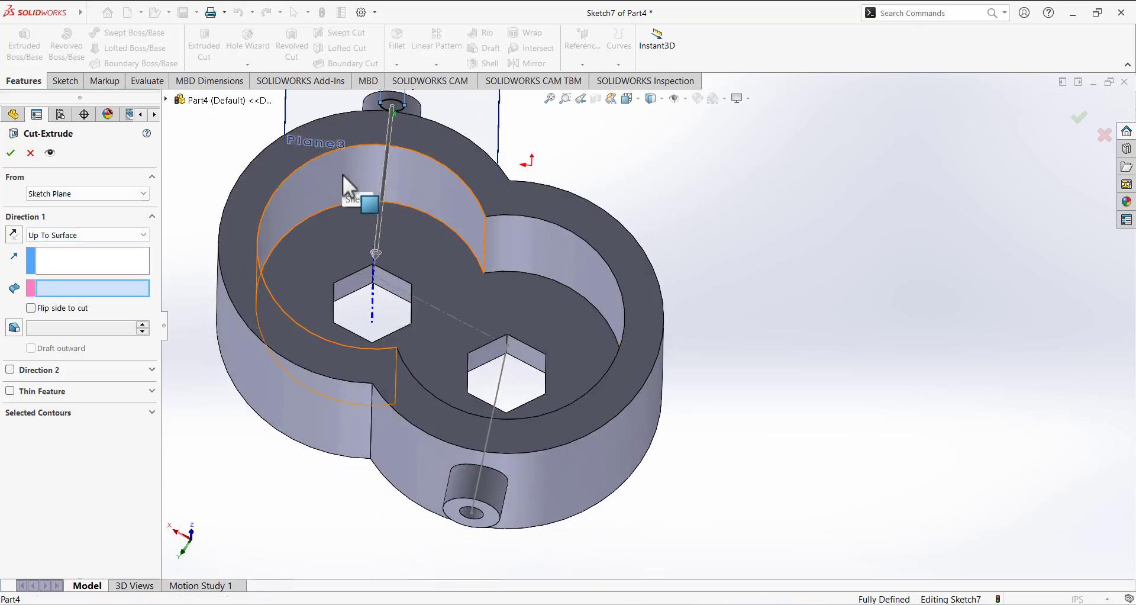
pyautogui.click(11, 152)
pyautogui.moveTo(331, 196); pyautogui.dragTo(258, 334, button='middle')
pyautogui.click(197, 328)
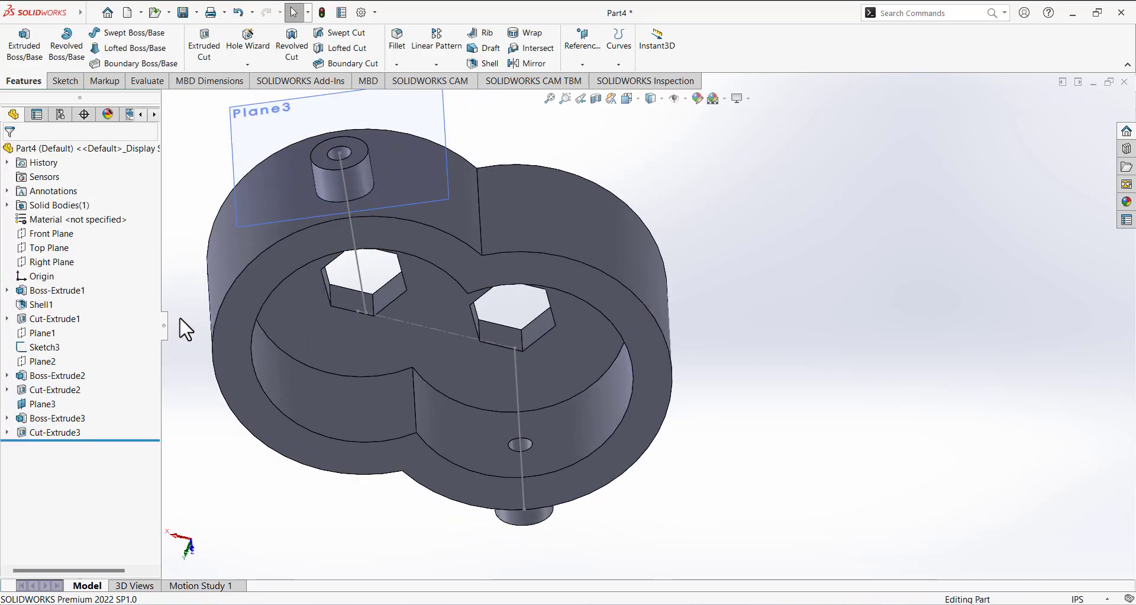
# Hide the angled-line layout sketch and Plane3, and set the model to the isometric view
pyautogui.click(49, 349)
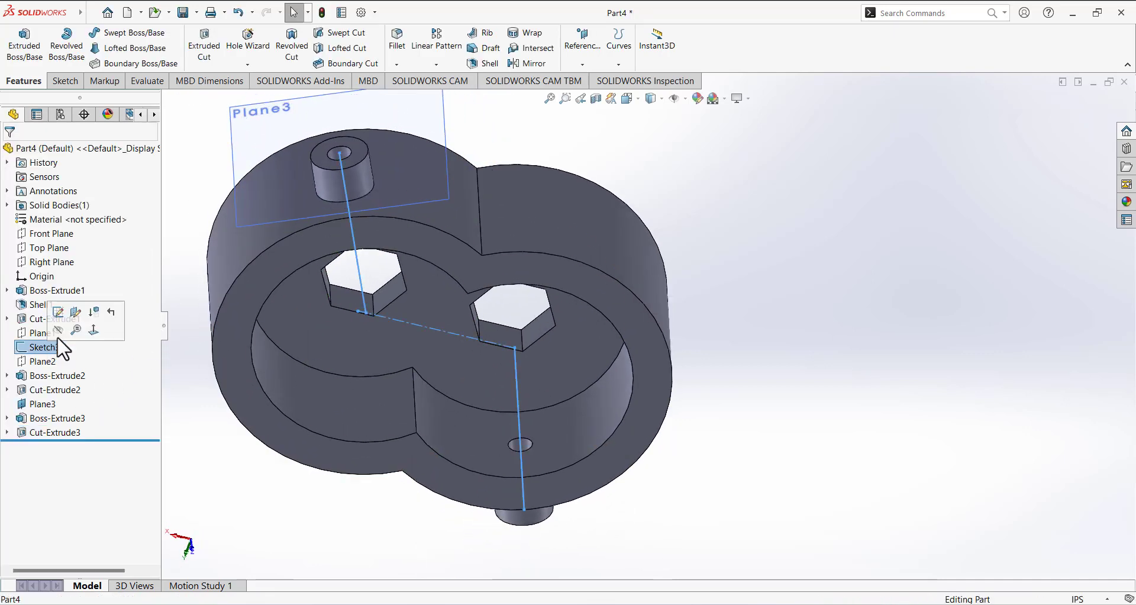
pyautogui.press('Escape')
pyautogui.click(40, 404)
pyautogui.click(68, 388)
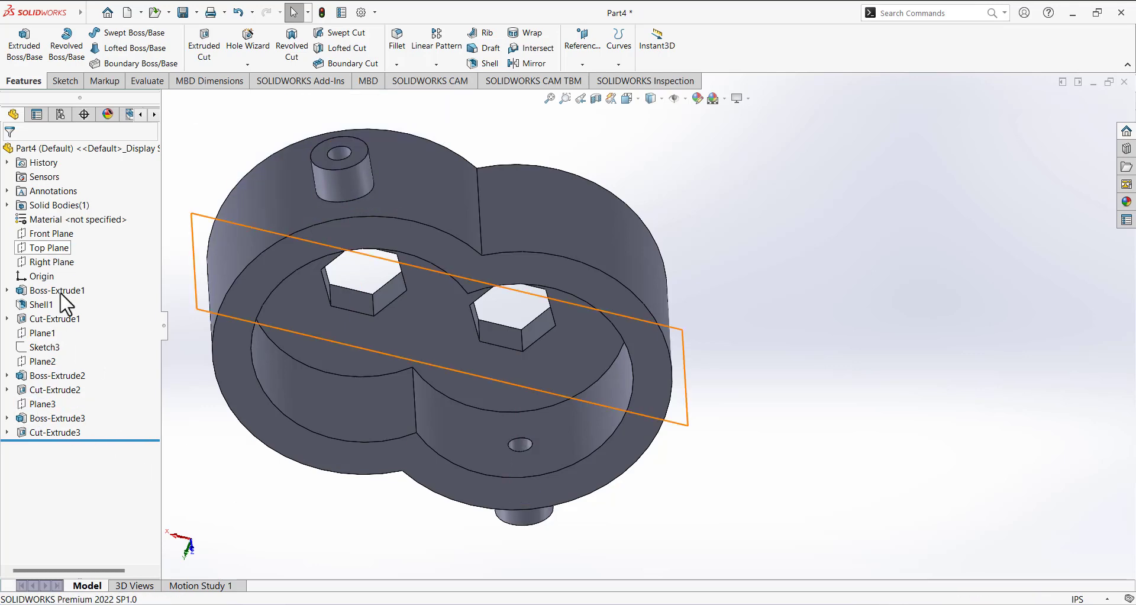
pyautogui.scroll(-3, 474, 369)
pyautogui.scroll(6, 617, 166)
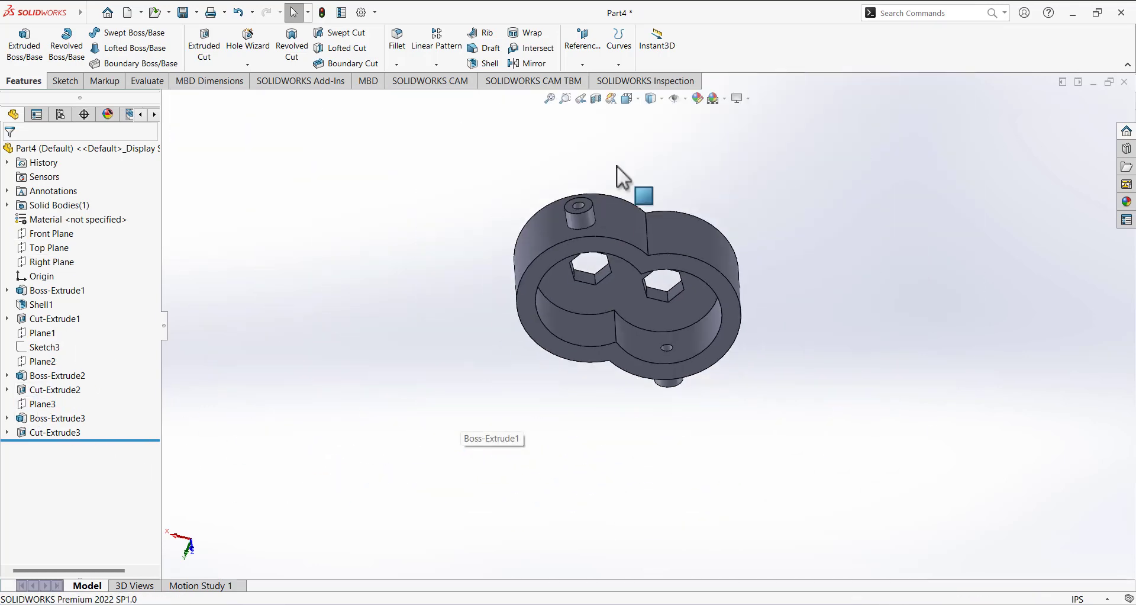
pyautogui.click(628, 100)
pyautogui.click(697, 145)
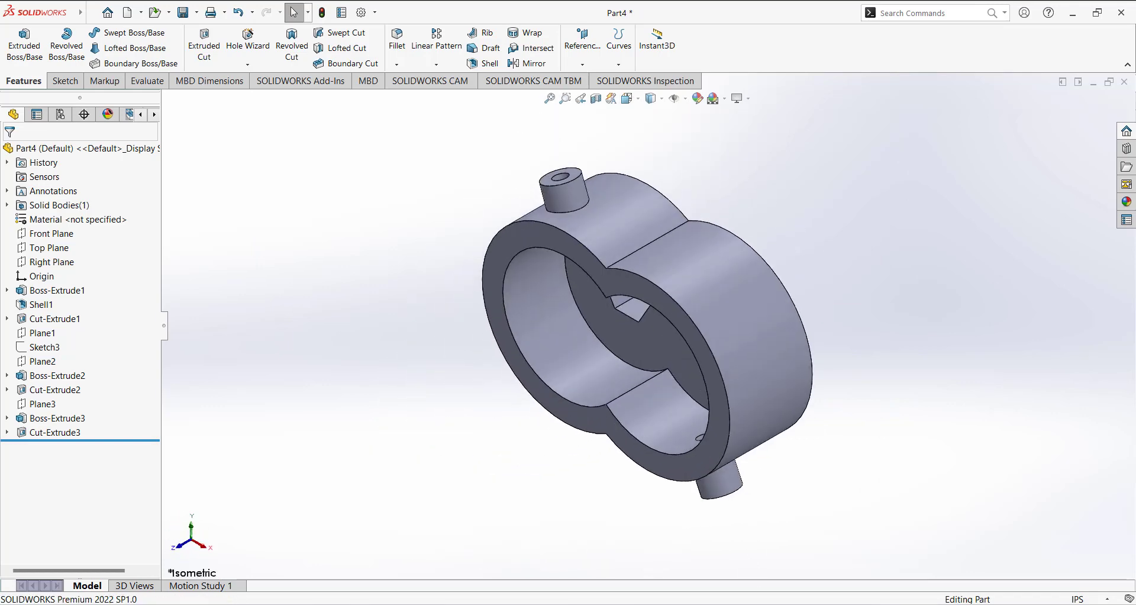
# Check the material note on the reference drawing in Paint, and open the part's material editor at the SOLIDWORKS Aluminium Alloys list
pyautogui.hotkey('alt', 'Tab')
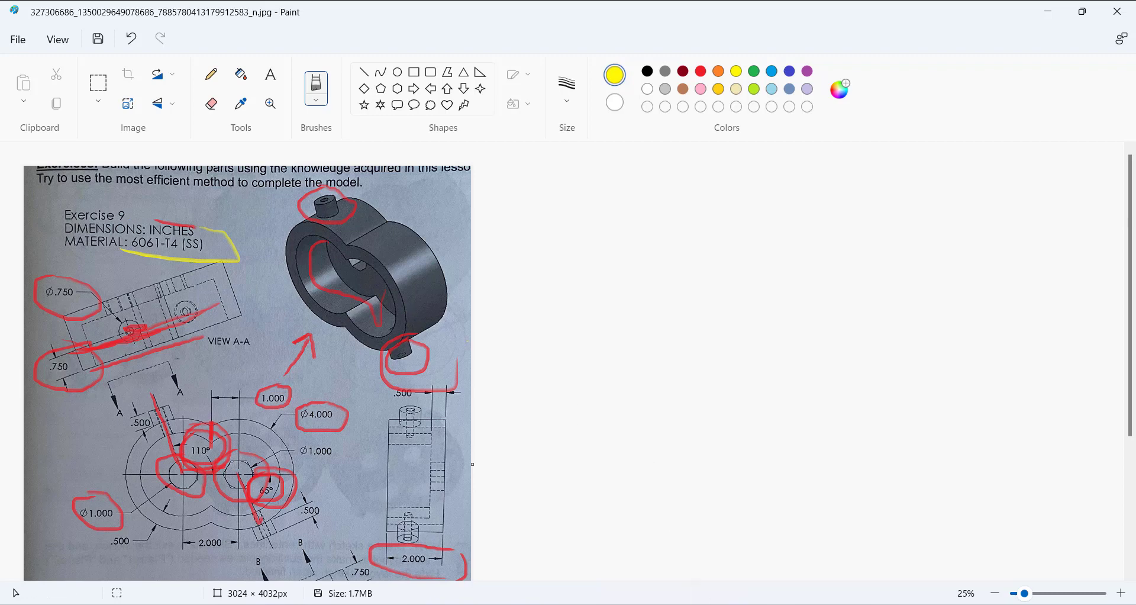
pyautogui.hotkey('alt', 'Tab')
pyautogui.click(108, 221)
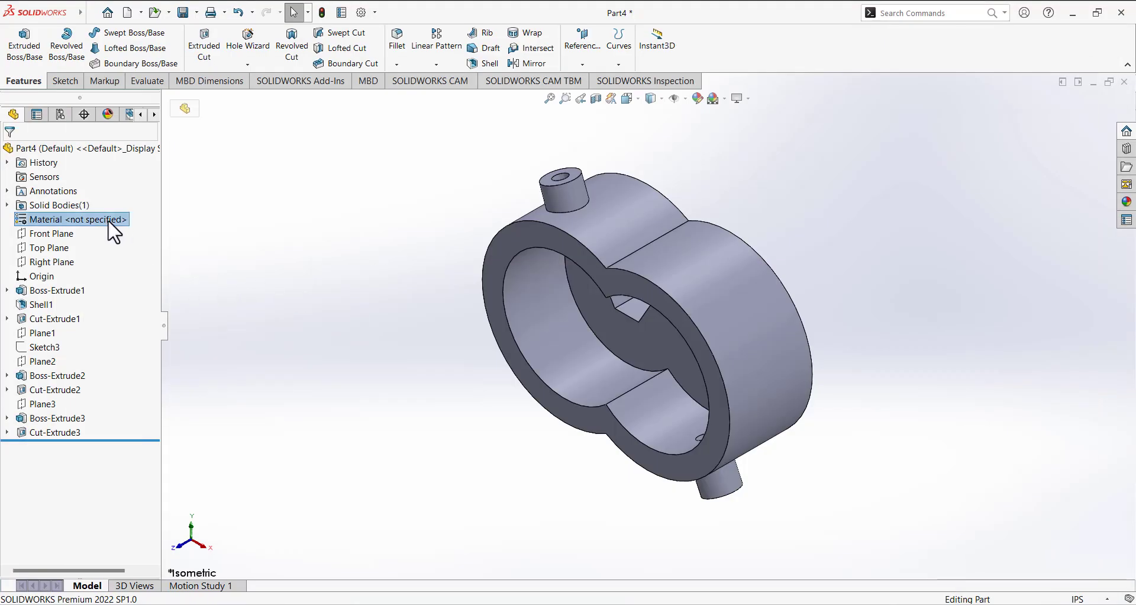
pyautogui.rightClick(112, 231)
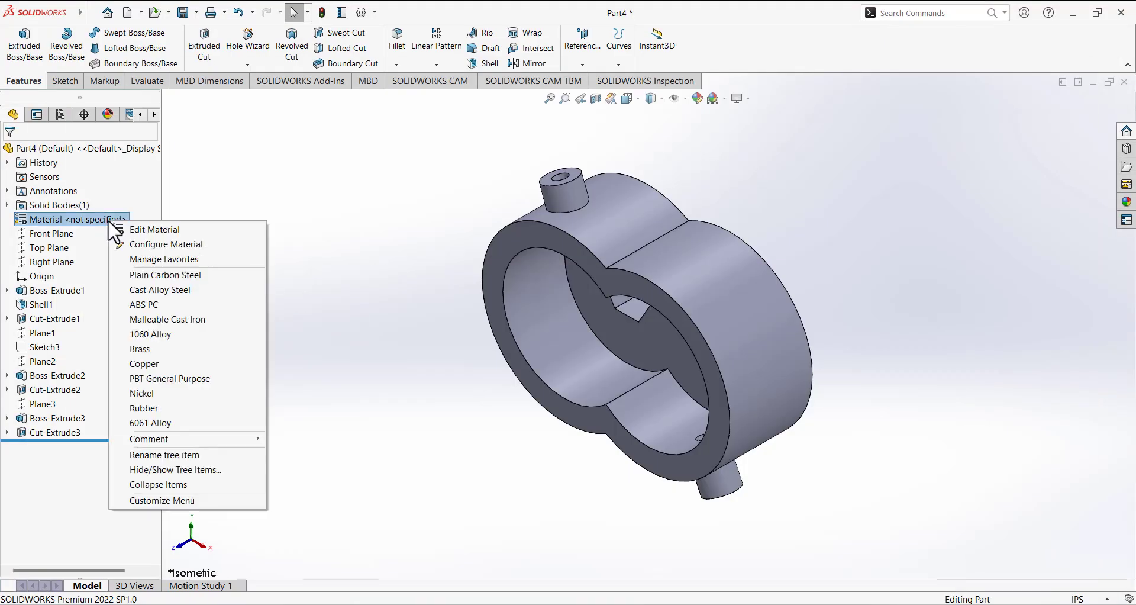
pyautogui.click(168, 231)
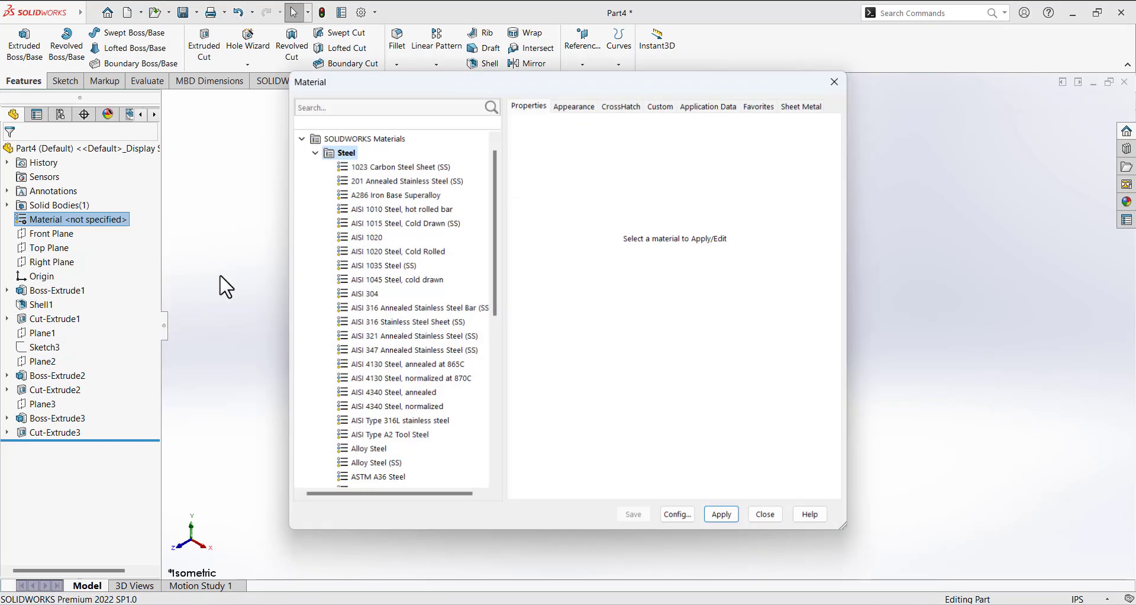
pyautogui.click(313, 152)
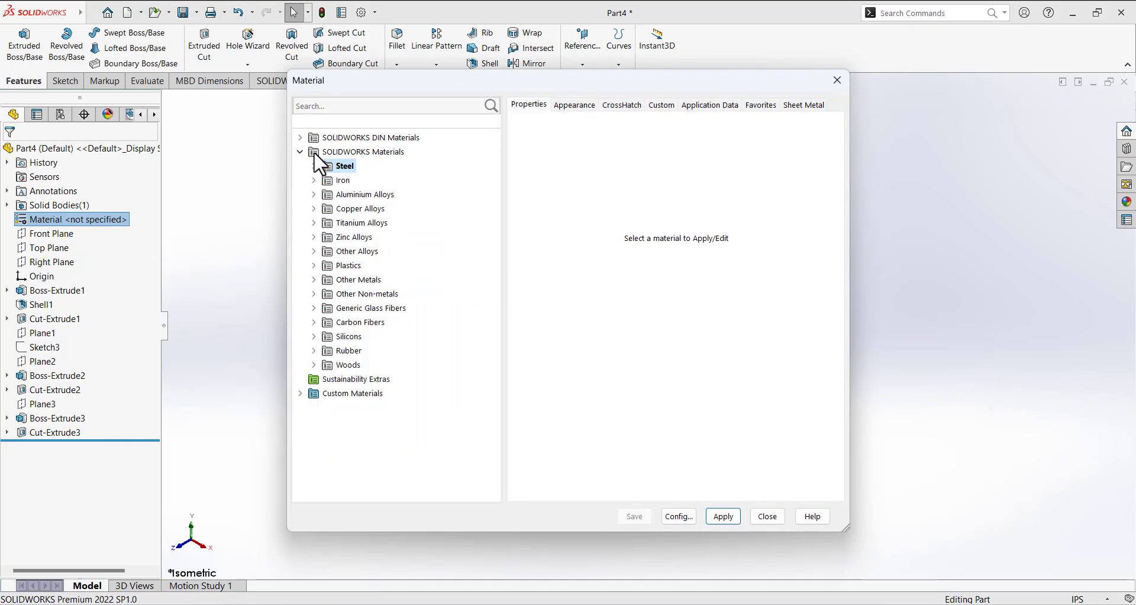
pyautogui.click(314, 195)
pyautogui.scroll(-5, 395, 353)
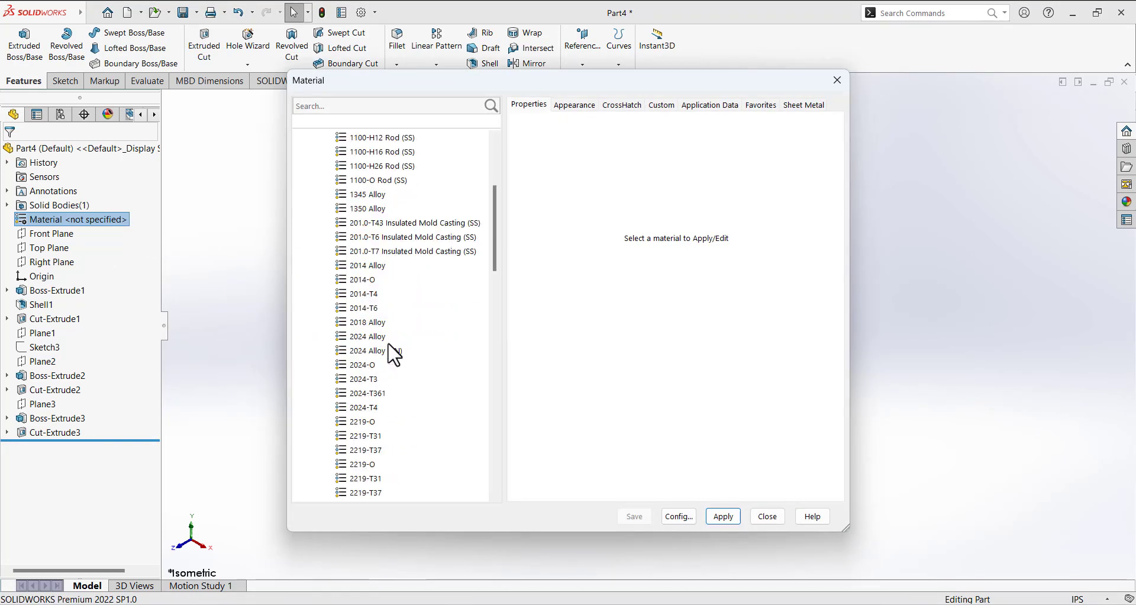
pyautogui.scroll(-13, 388, 344)
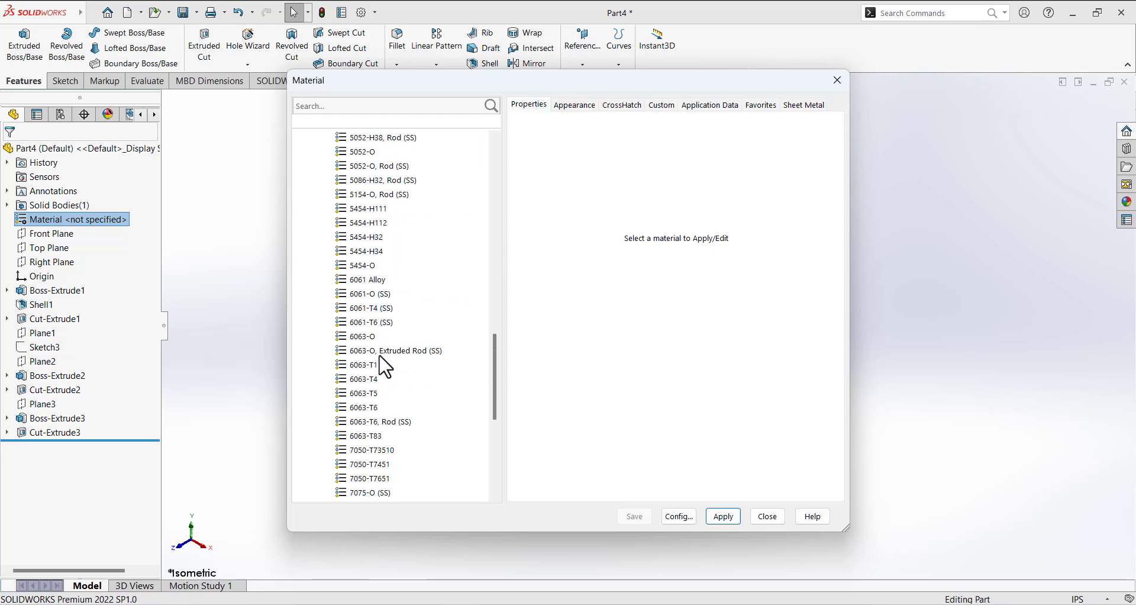
# Recheck the material note on the drawing and apply the 6061-T4 (SS) aluminium alloy to the part
pyautogui.click(367, 280)
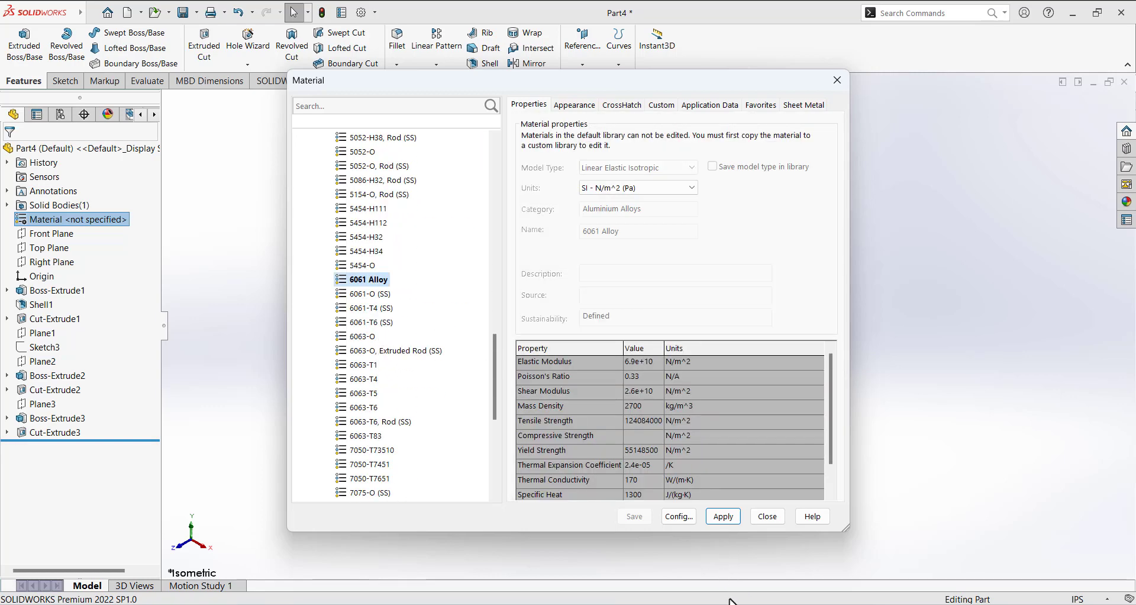
pyautogui.hotkey('alt', 'Tab')
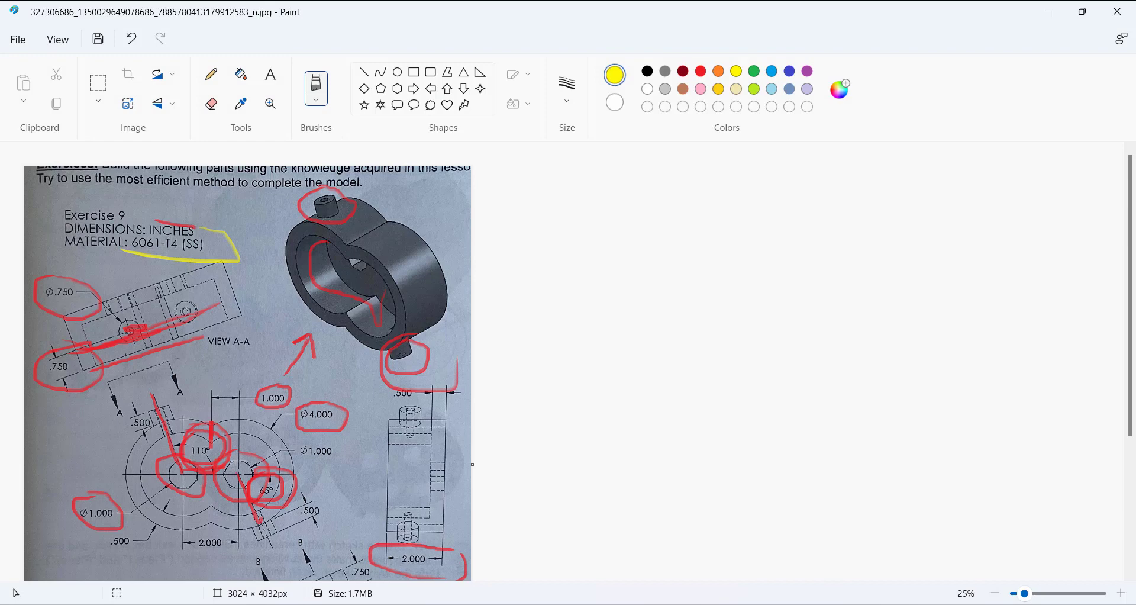
pyautogui.hotkey('alt', 'Tab')
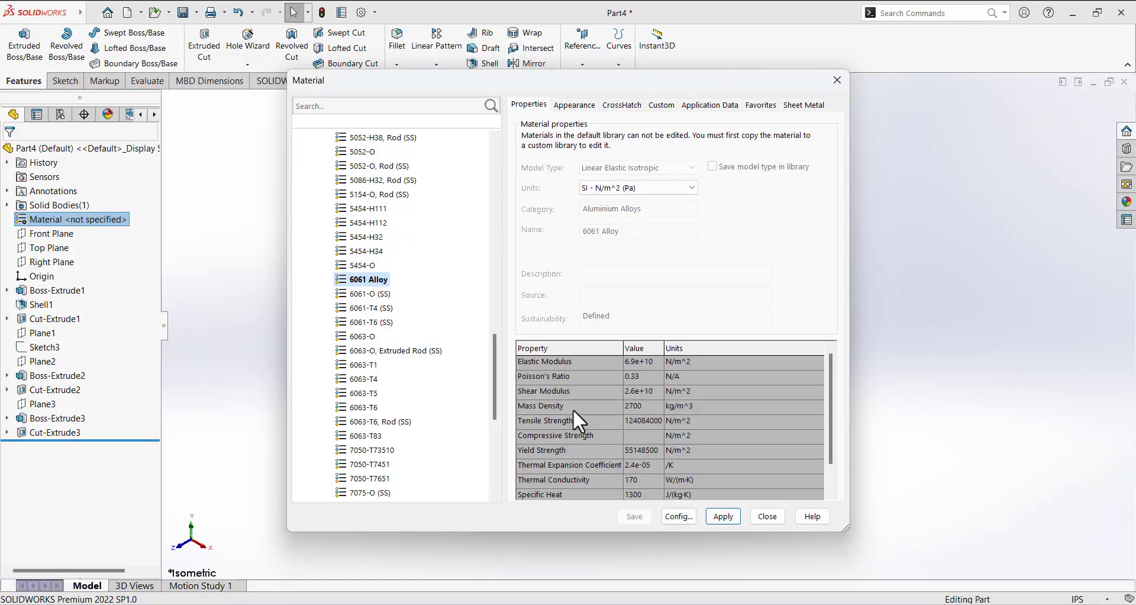
pyautogui.click(387, 309)
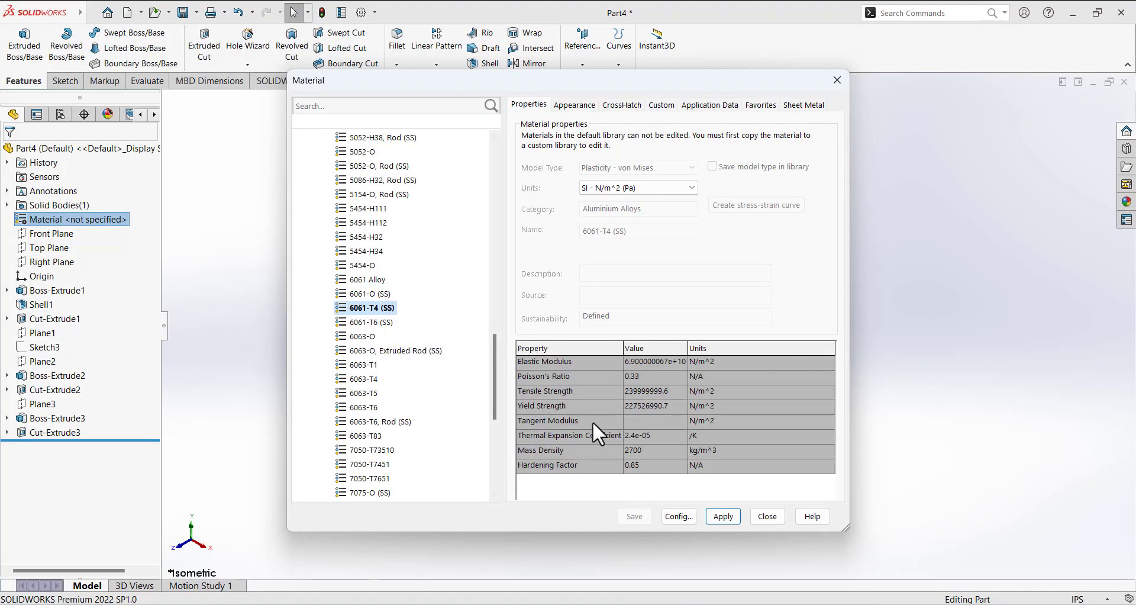
pyautogui.click(723, 516)
pyautogui.click(767, 516)
# Compare the housing with the views and callouts of the reference drawing in Paint, and return to the model
pyautogui.moveTo(590, 304); pyautogui.dragTo(599, 387, button='middle')
pyautogui.hotkey('alt', 'Tab')
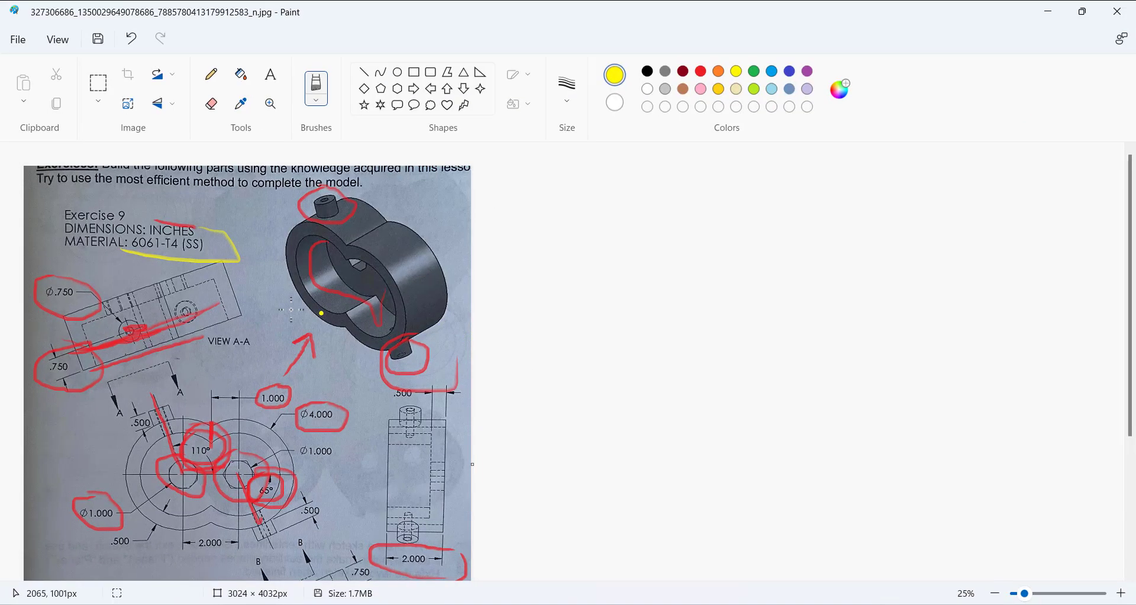
pyautogui.scroll(-3, 341, 407)
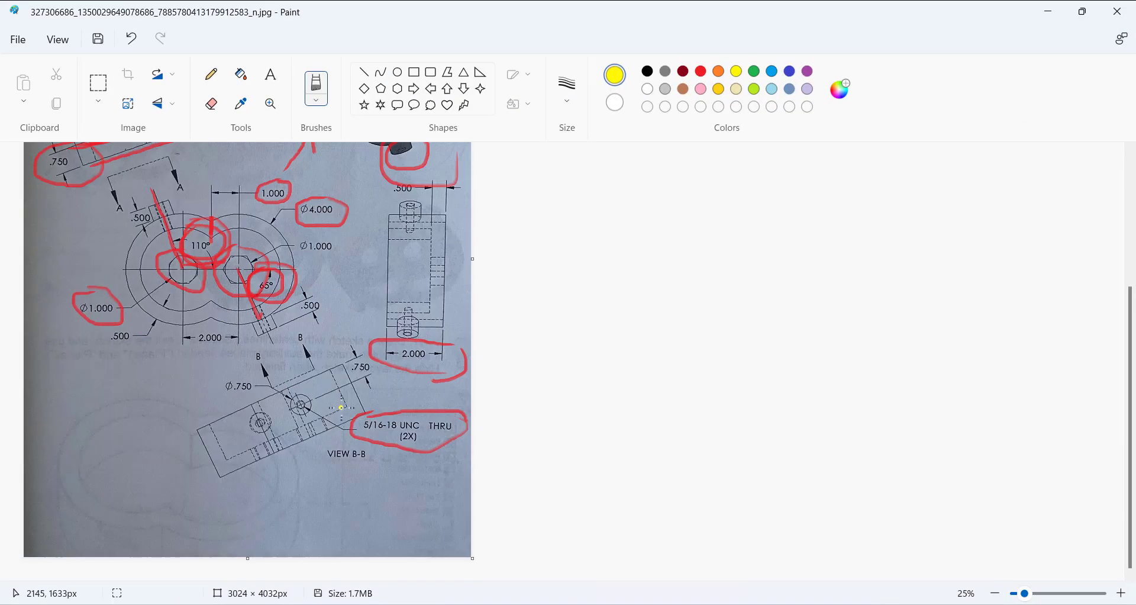
pyautogui.scroll(3, 341, 407)
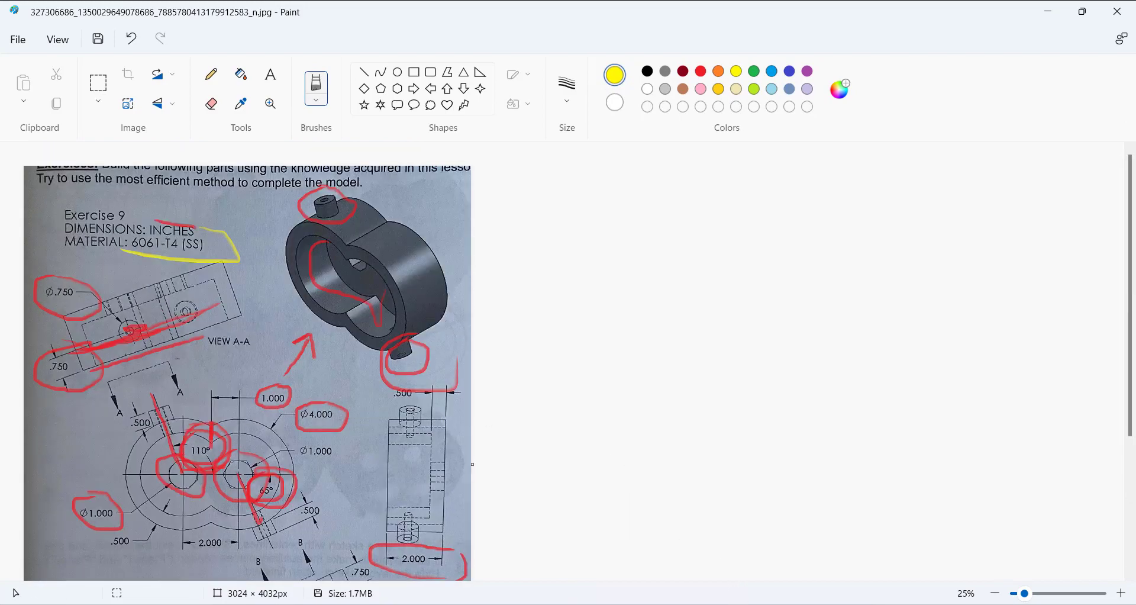
pyautogui.hotkey('alt', 'Tab')
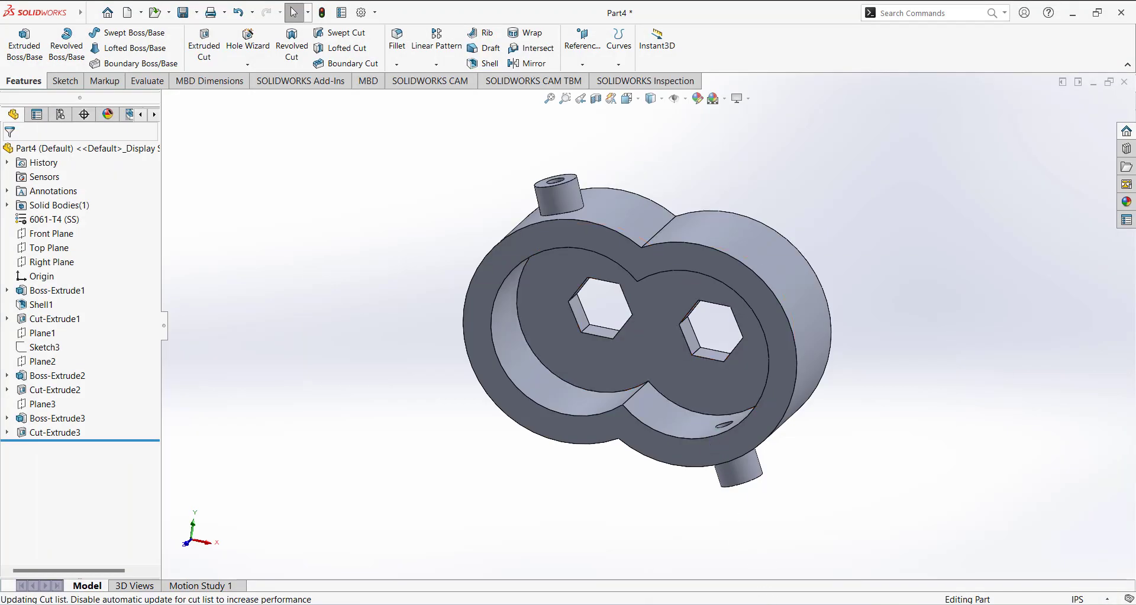